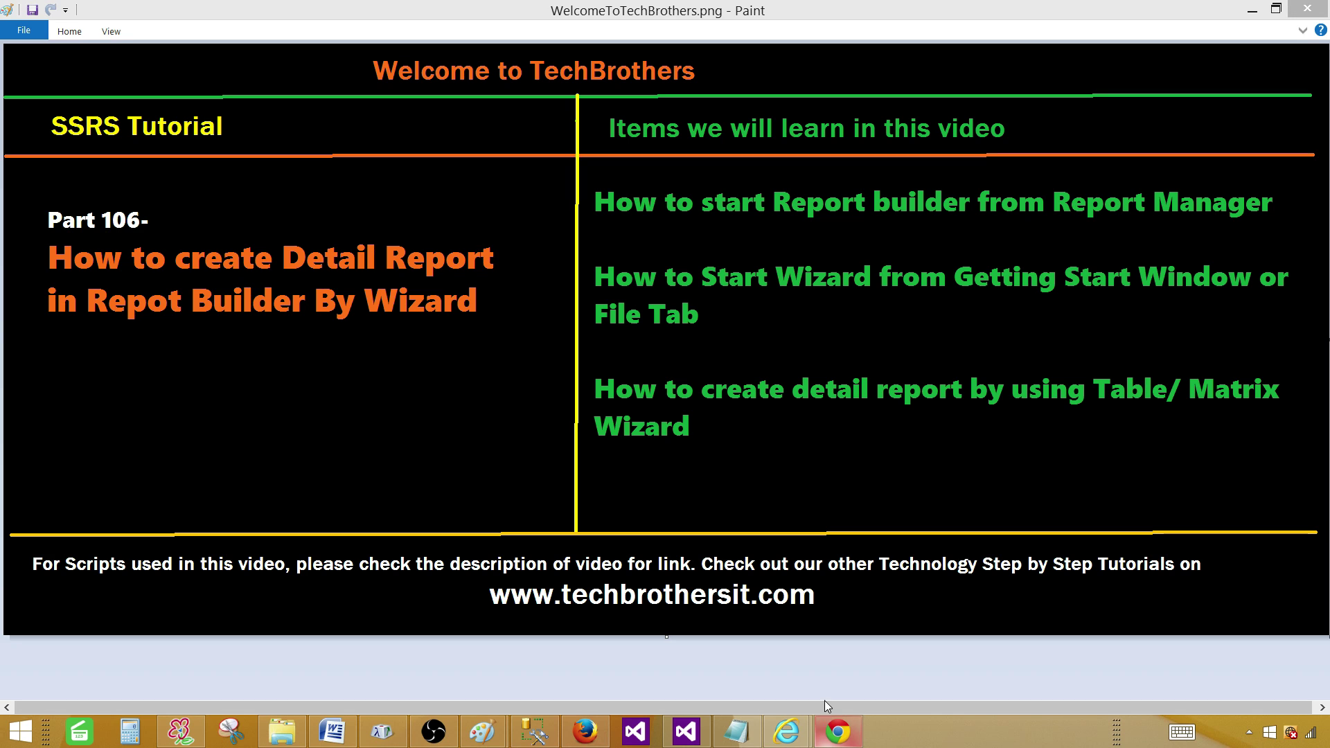
- Bring Internet Explorer forward and open the Data Sources folder from the Report Manager home
mouse_move(786, 731)
click(718, 690)
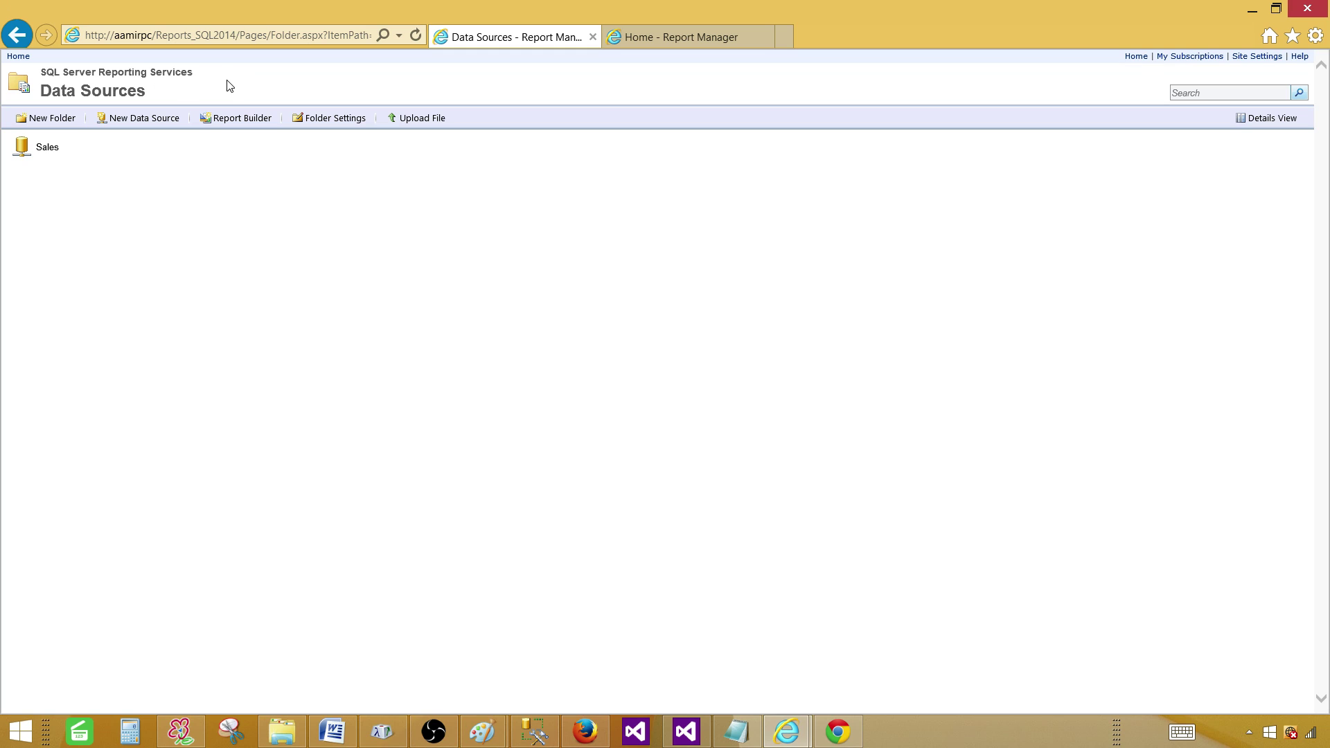
click(18, 56)
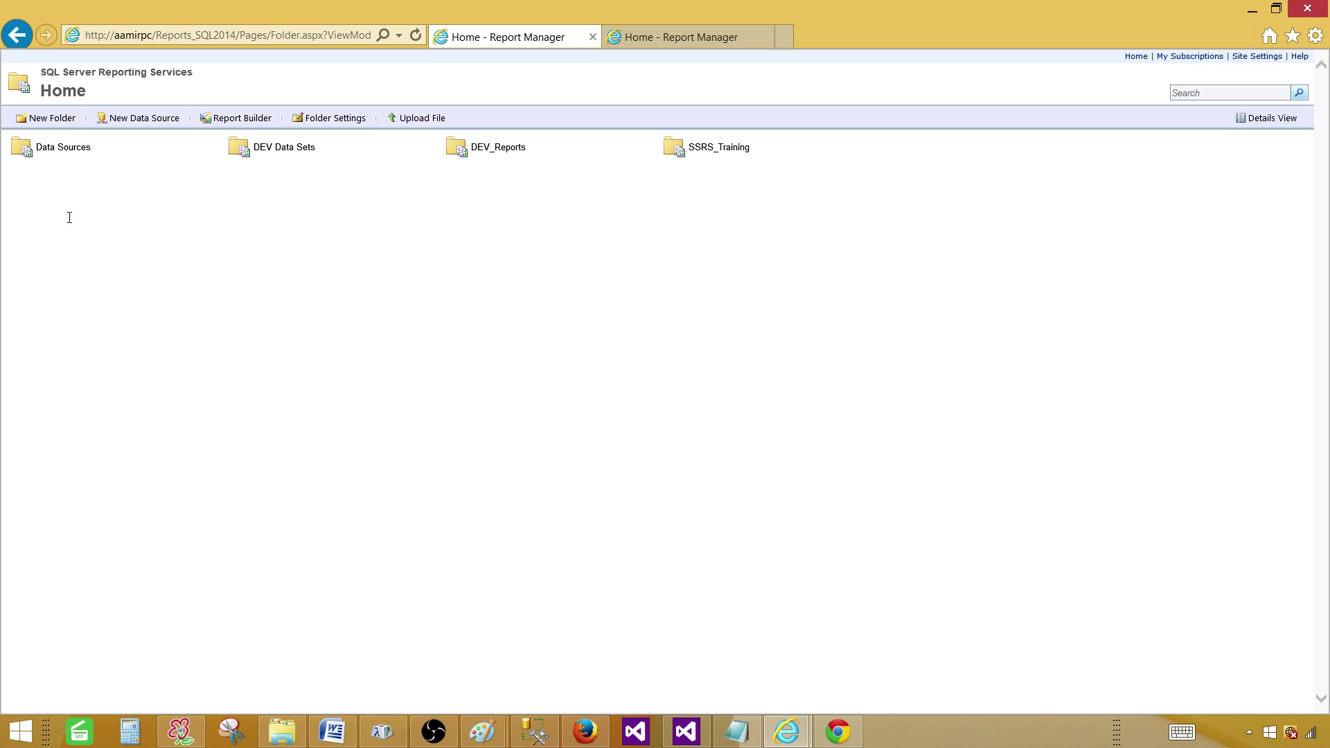
click(55, 157)
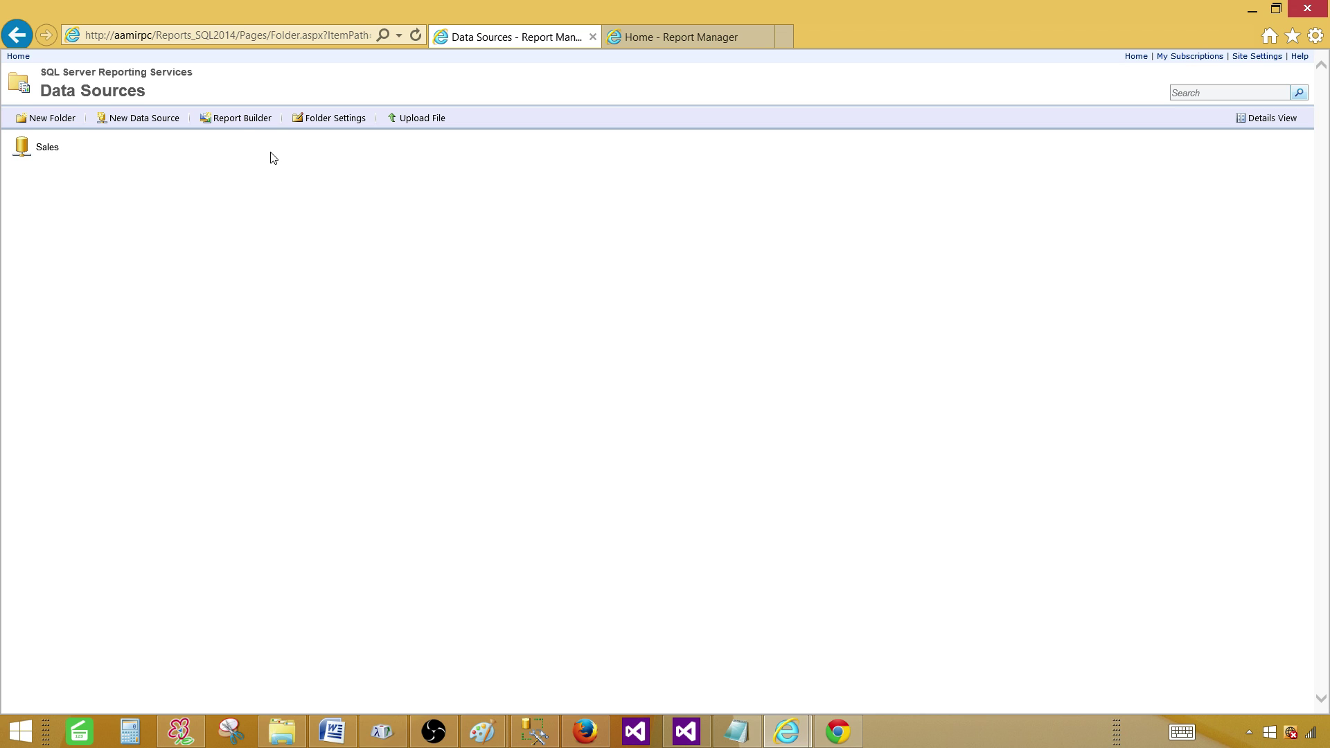
- Launch Report Builder from Report Manager and bring its untitled blank report window to the front
click(237, 122)
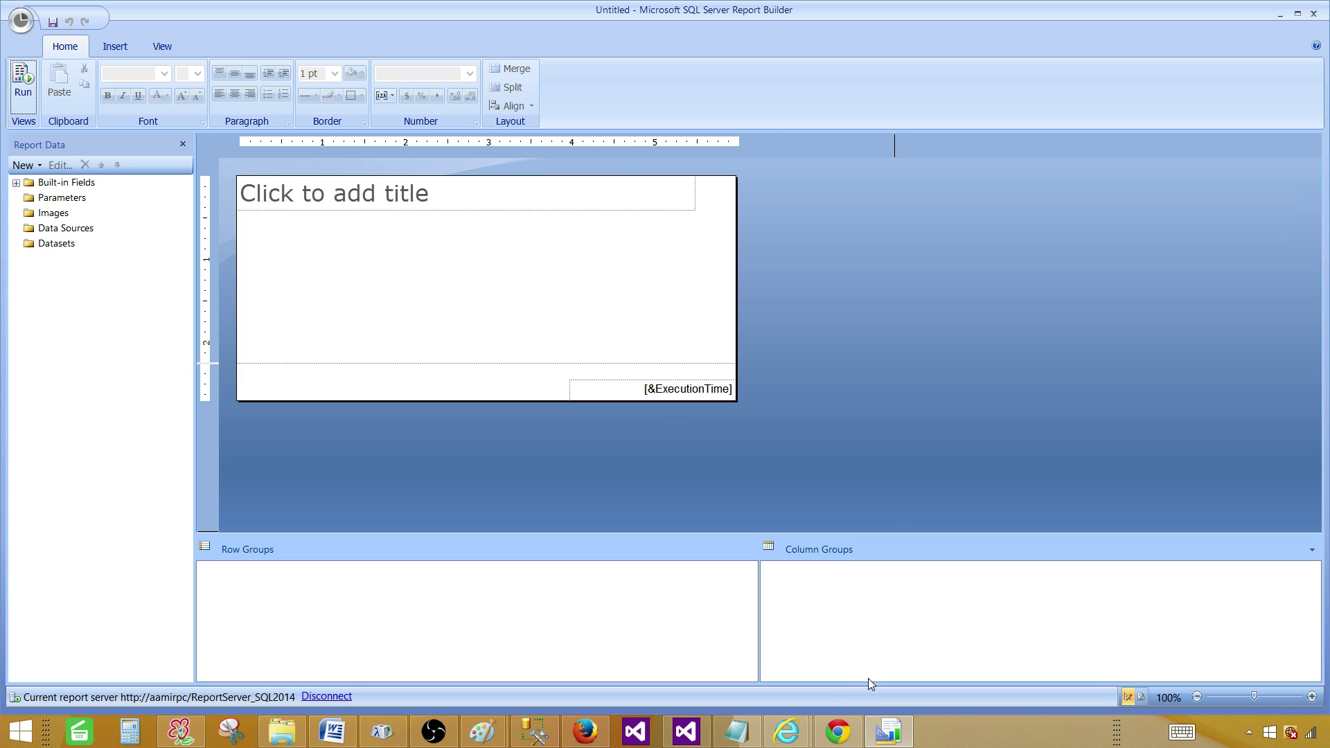
mouse_move(786, 731)
click(832, 692)
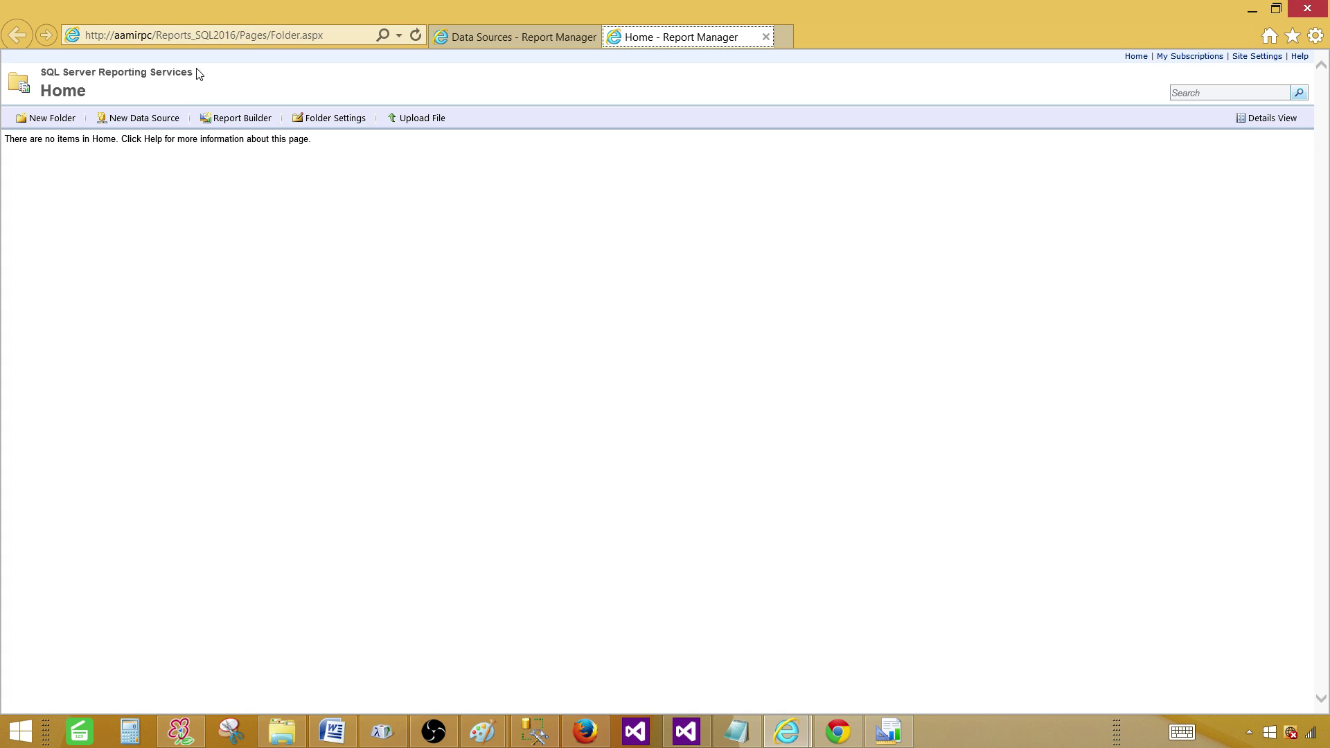
click(252, 118)
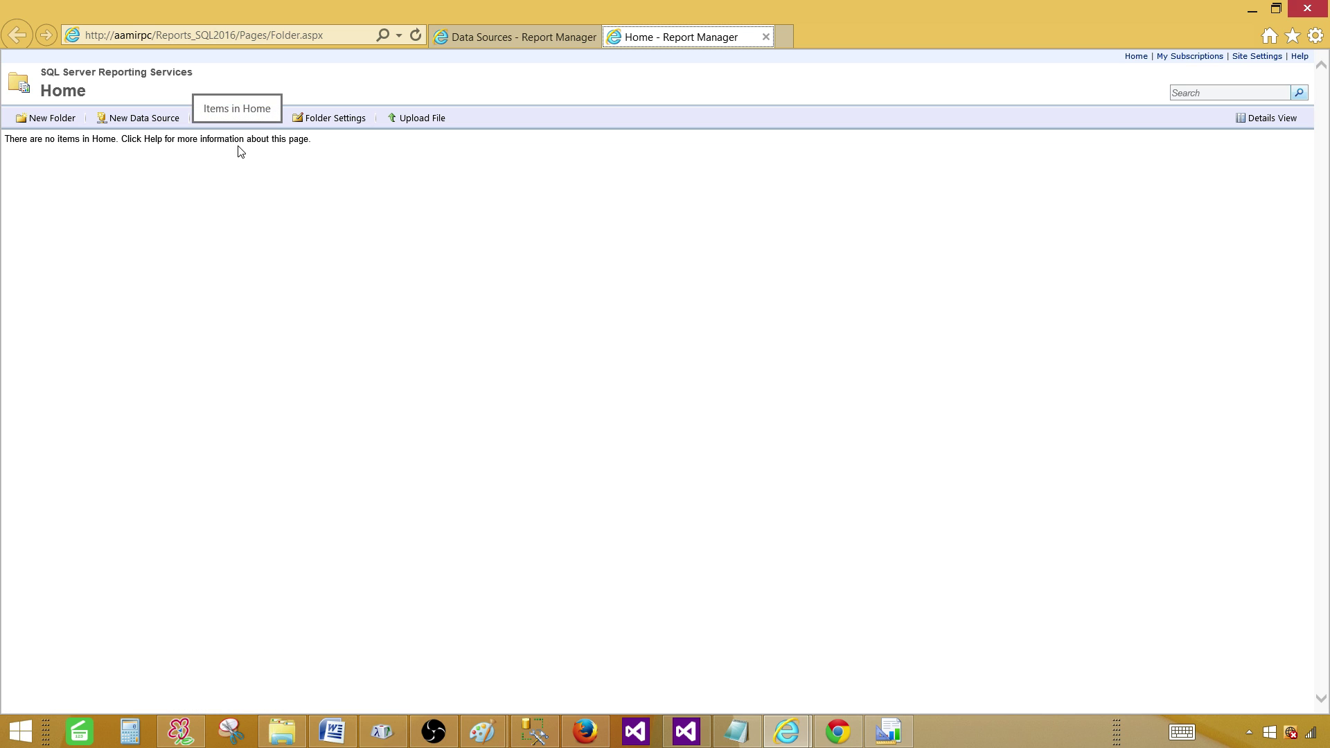
click(526, 36)
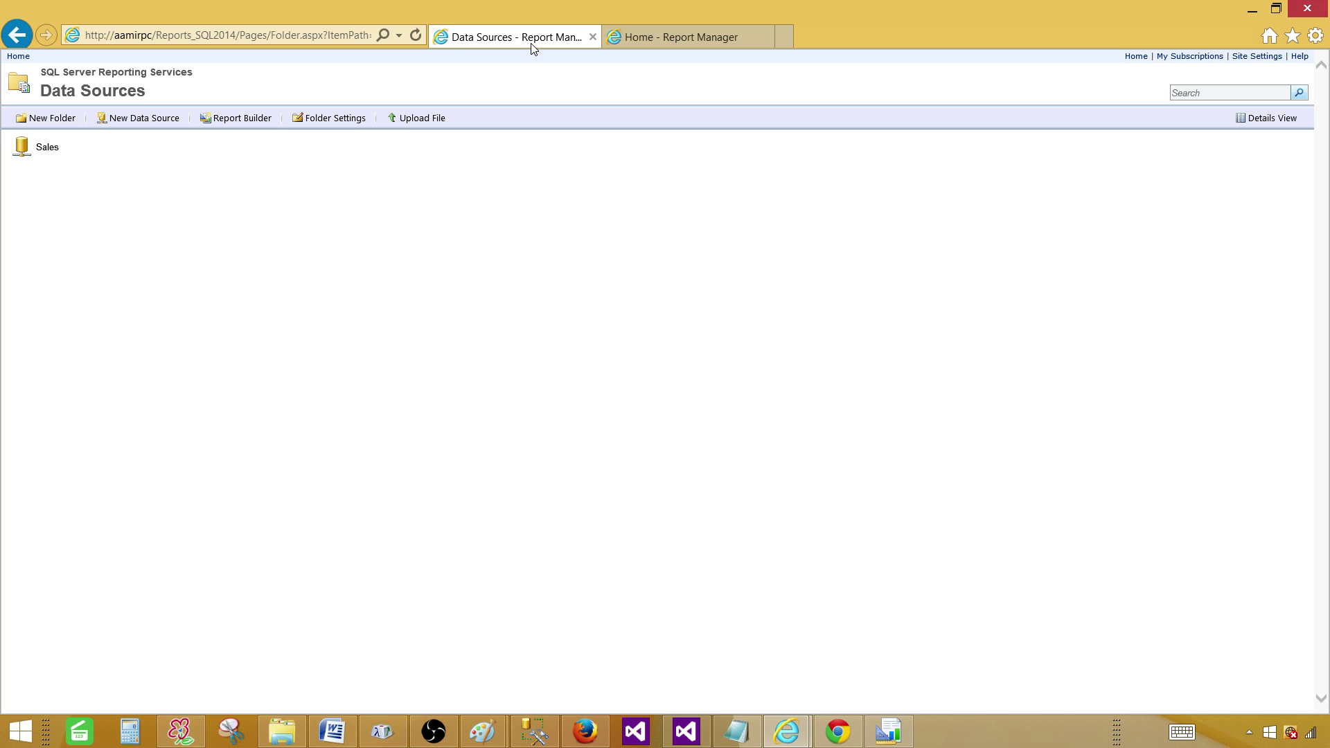
click(890, 731)
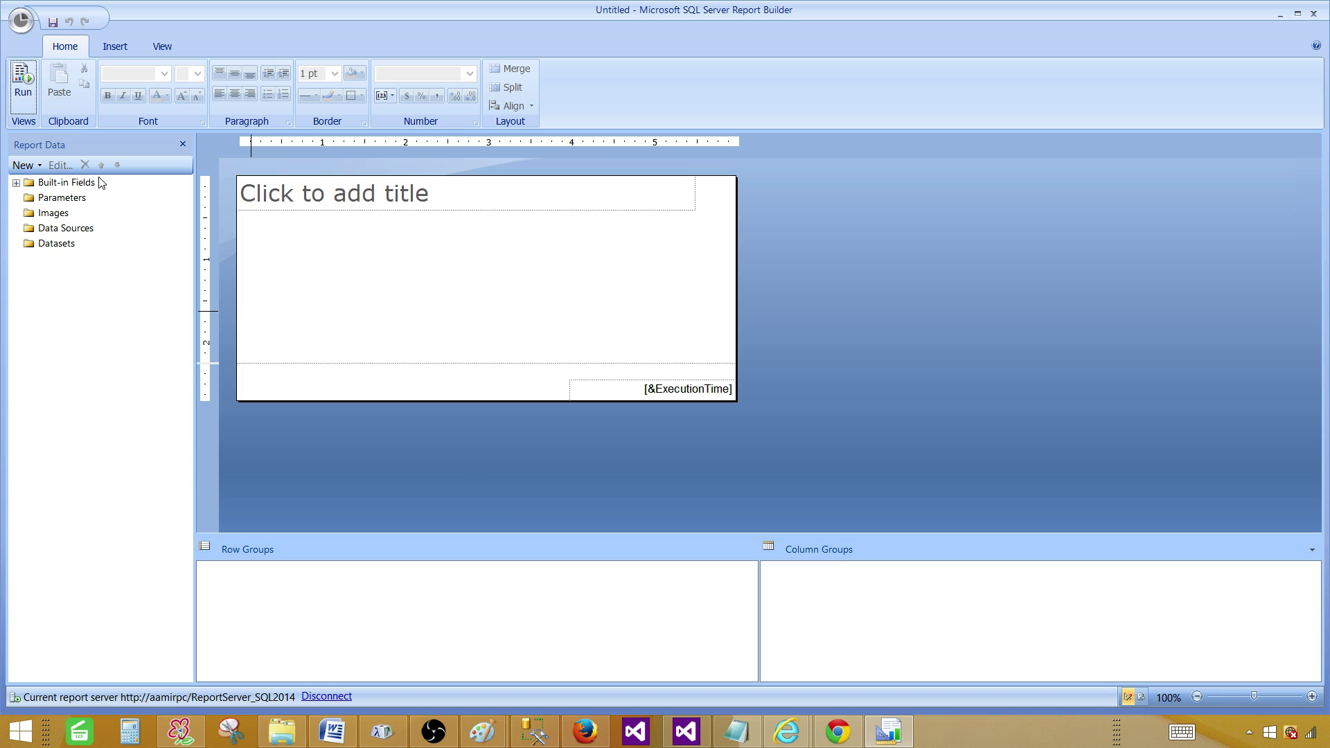
- Enable 'Show the Getting Started dialog box at startup' in Report Builder Options, then close Report Builder
click(15, 22)
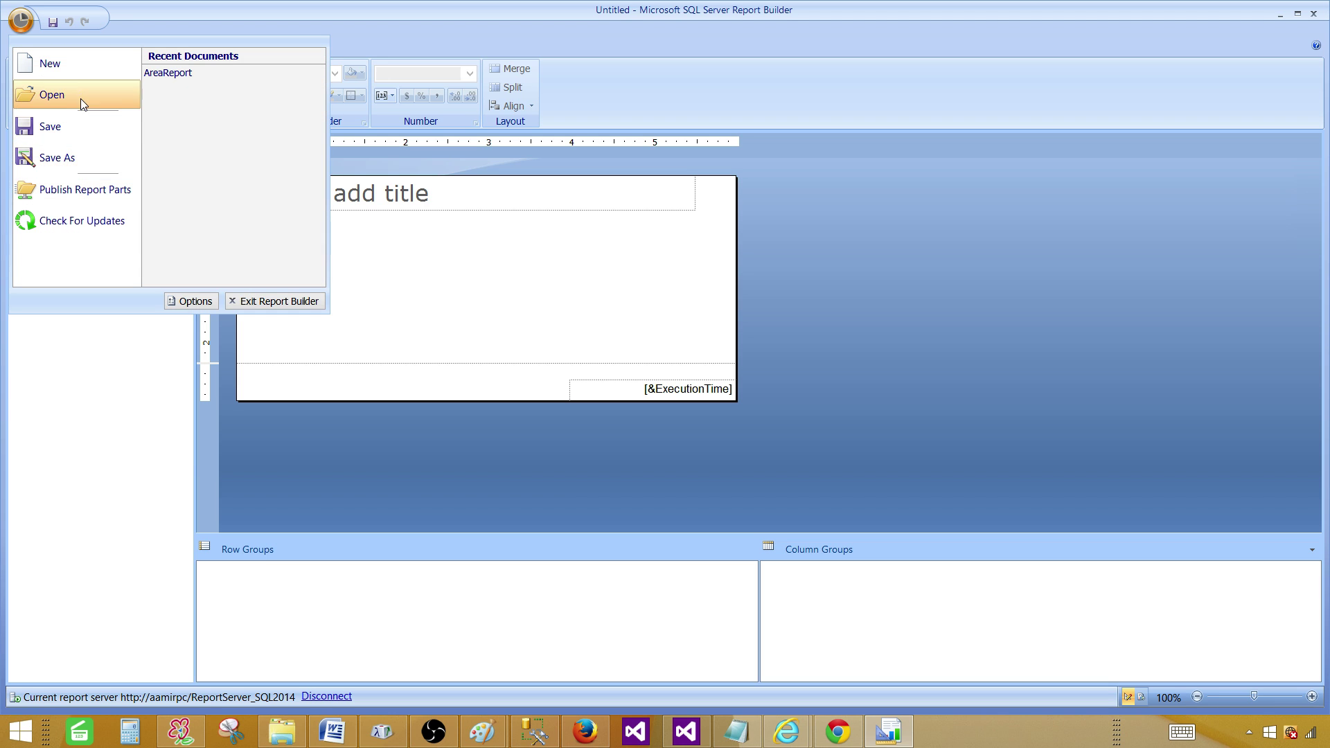
click(182, 301)
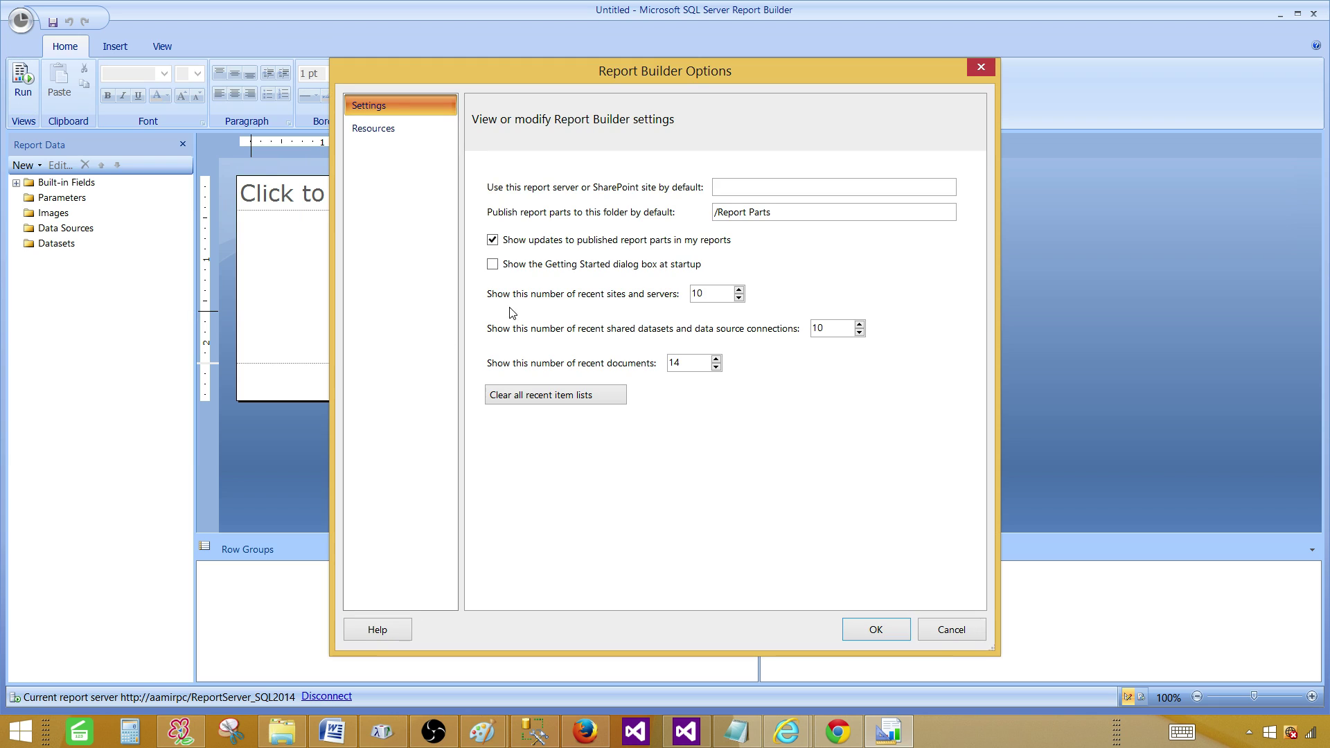
click(492, 264)
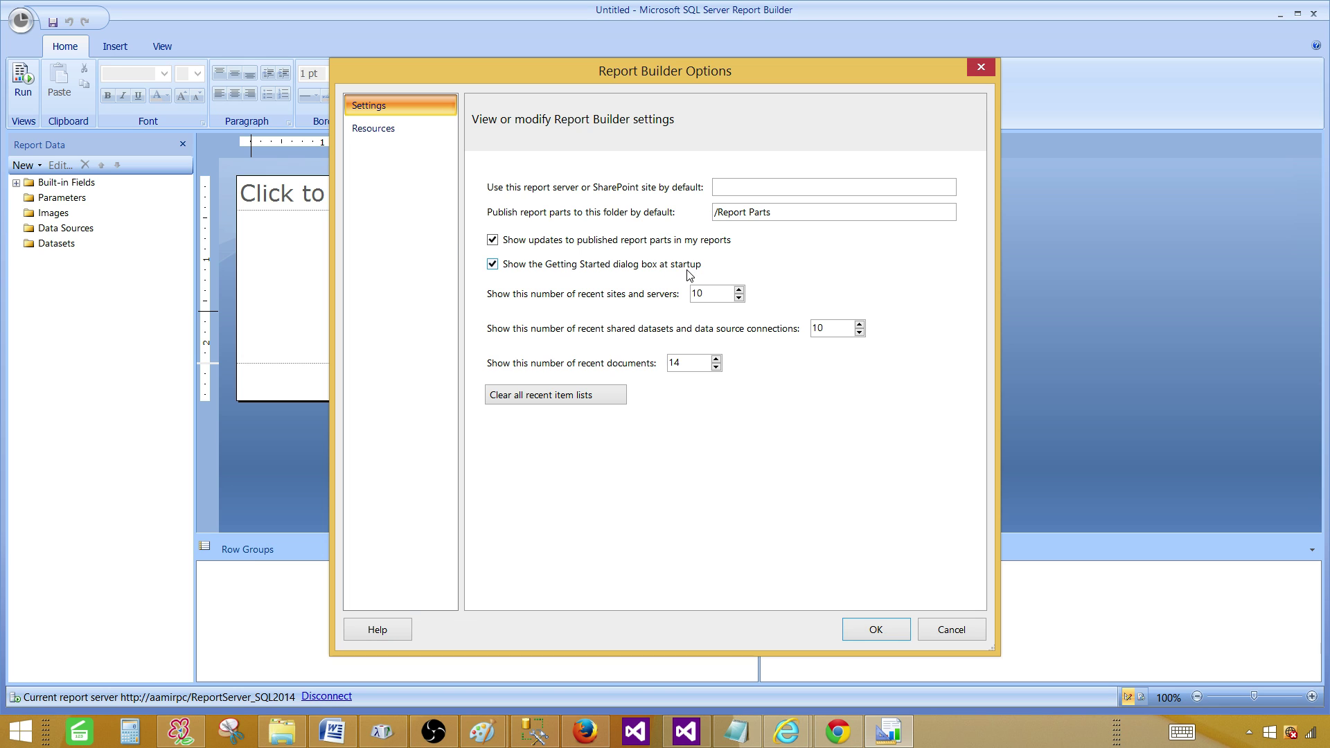
click(875, 630)
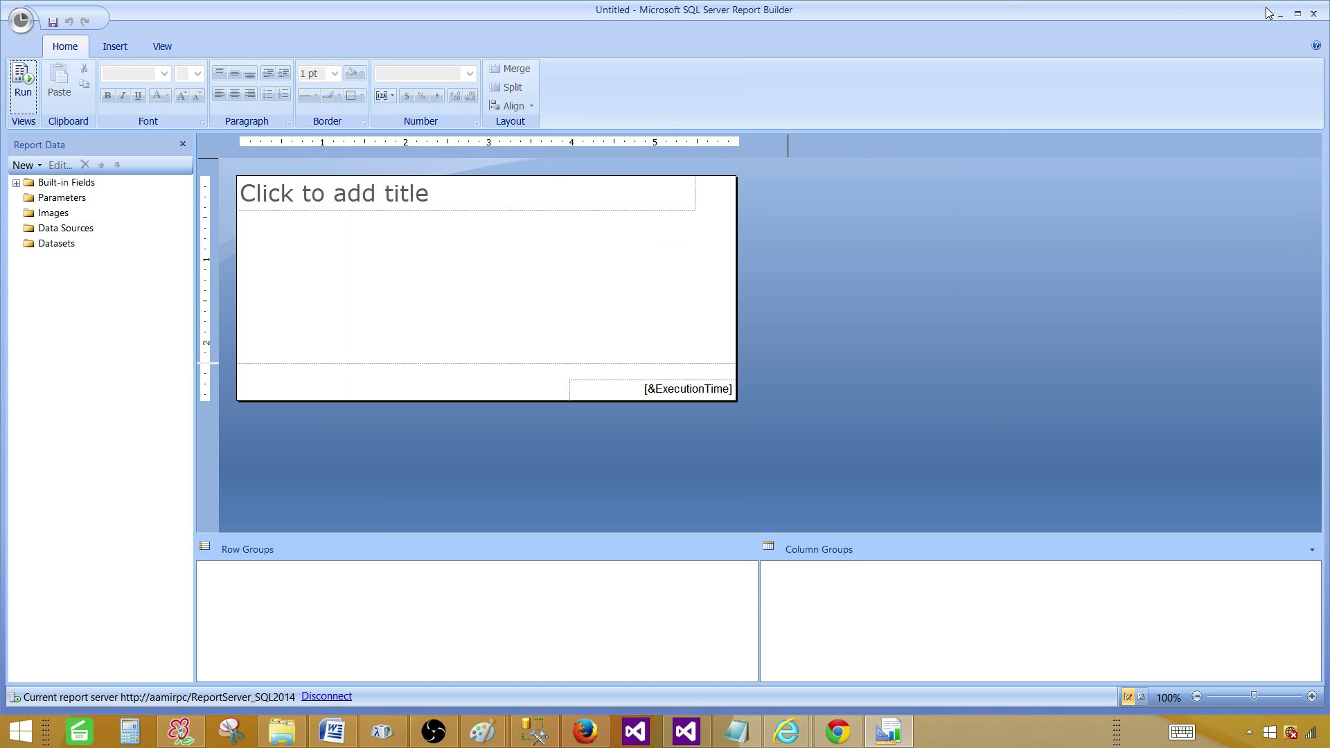
click(1314, 13)
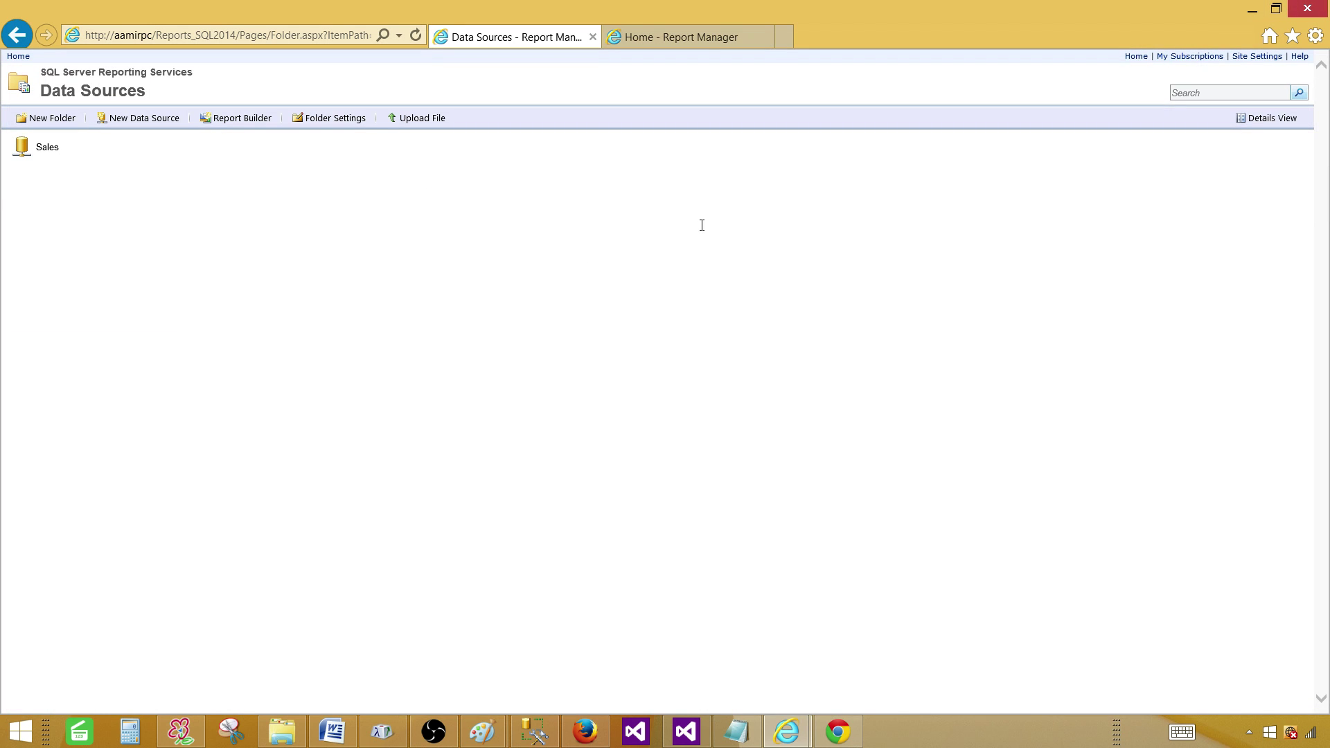
- Relaunch Report Builder, choose Table or Matrix Wizard in Getting Started, then cancel back to the blank report
click(227, 120)
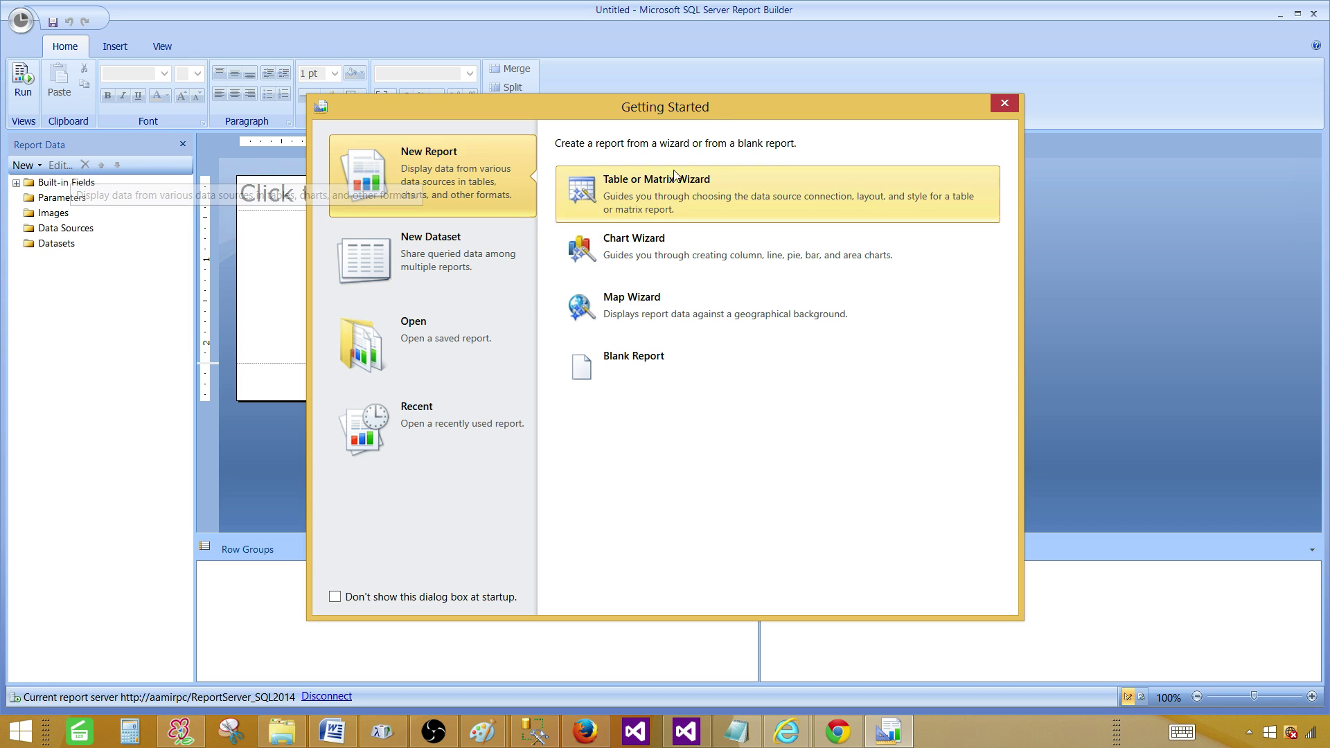
click(623, 194)
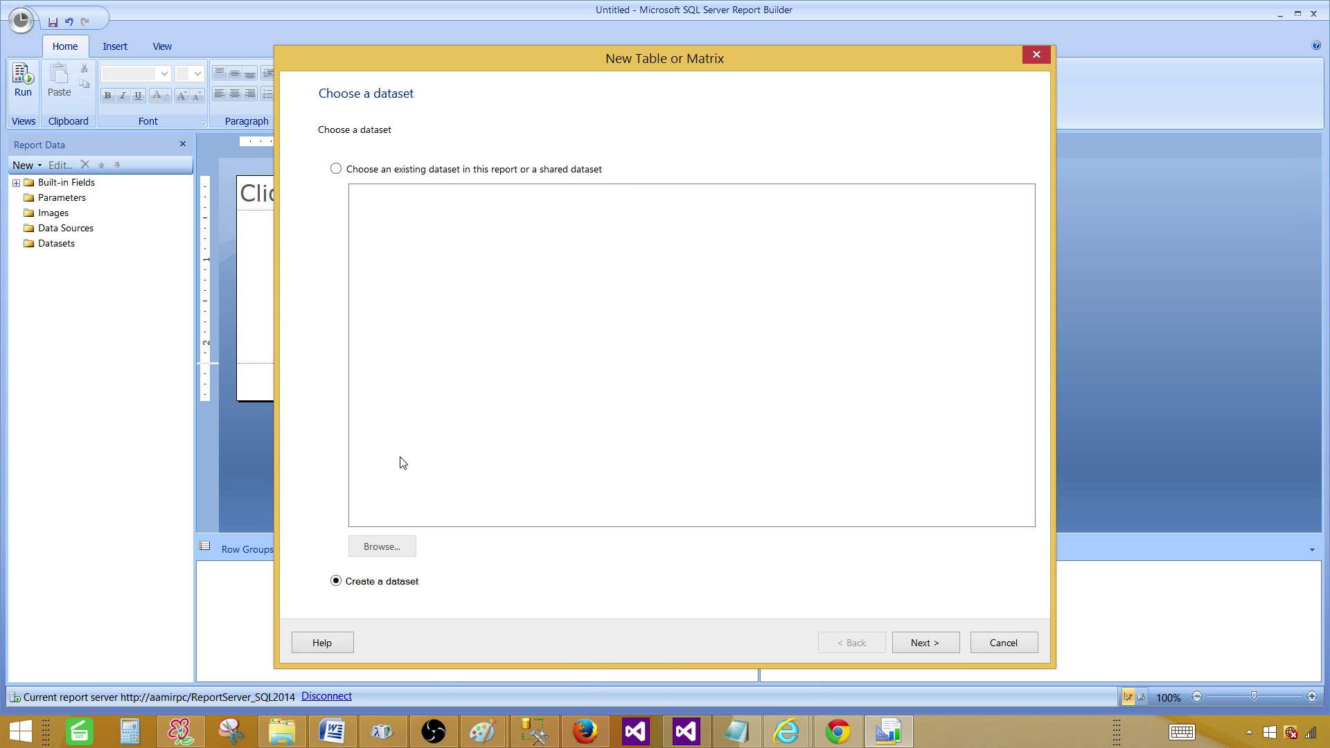
click(997, 642)
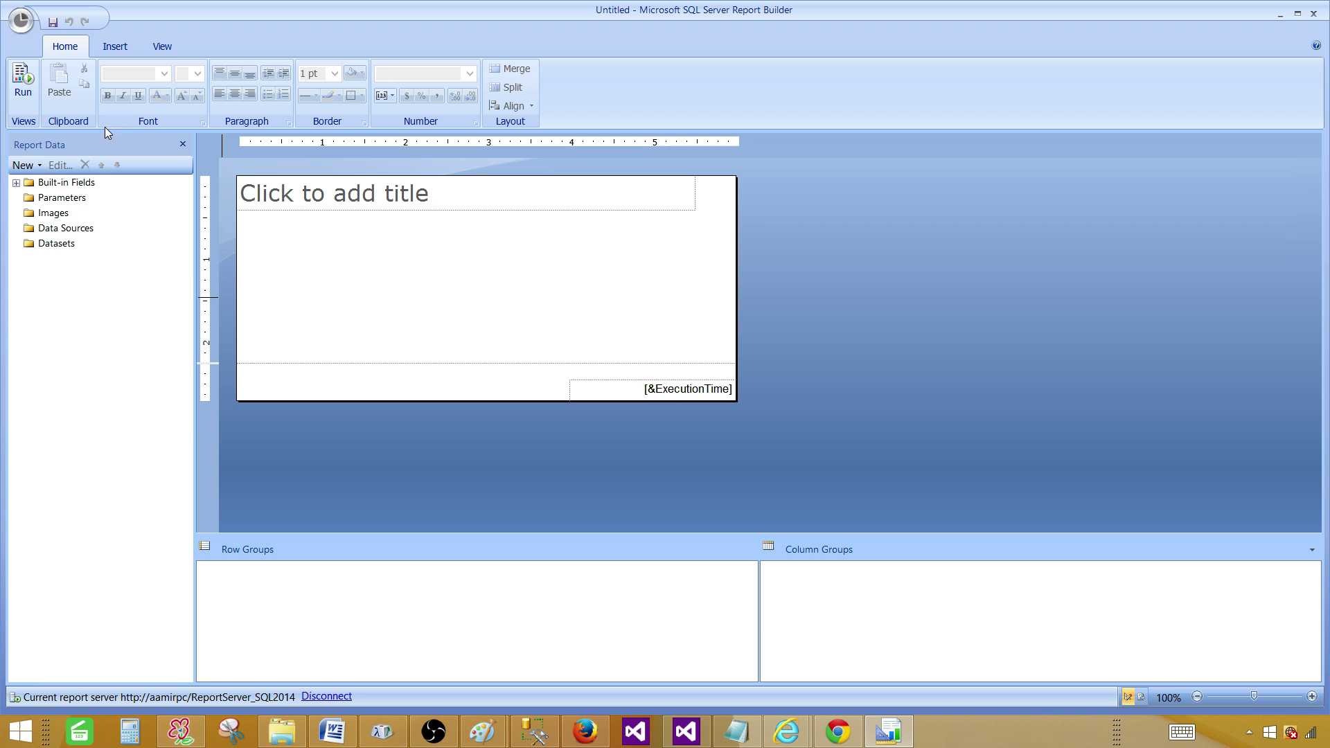
- Choose New from the application menu and pick Table or Matrix Wizard in the New Report or Dataset dialog
click(21, 21)
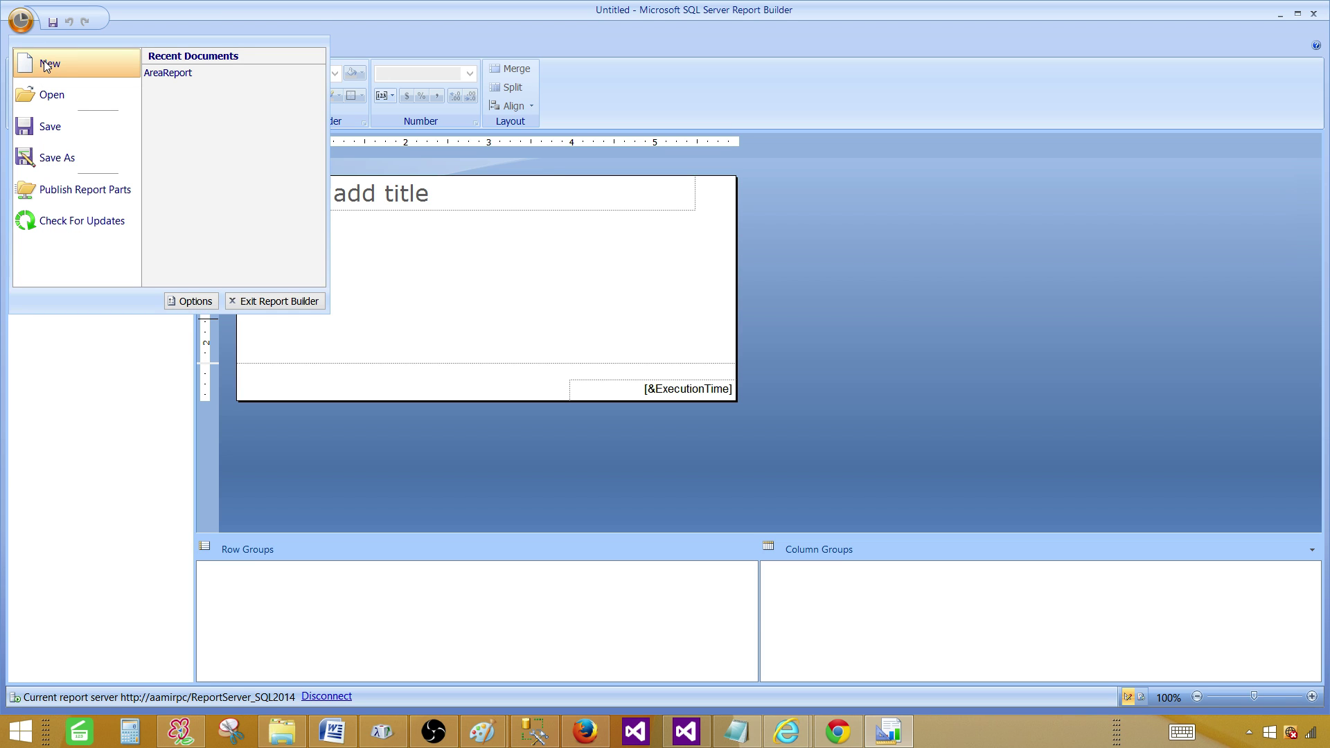
click(44, 63)
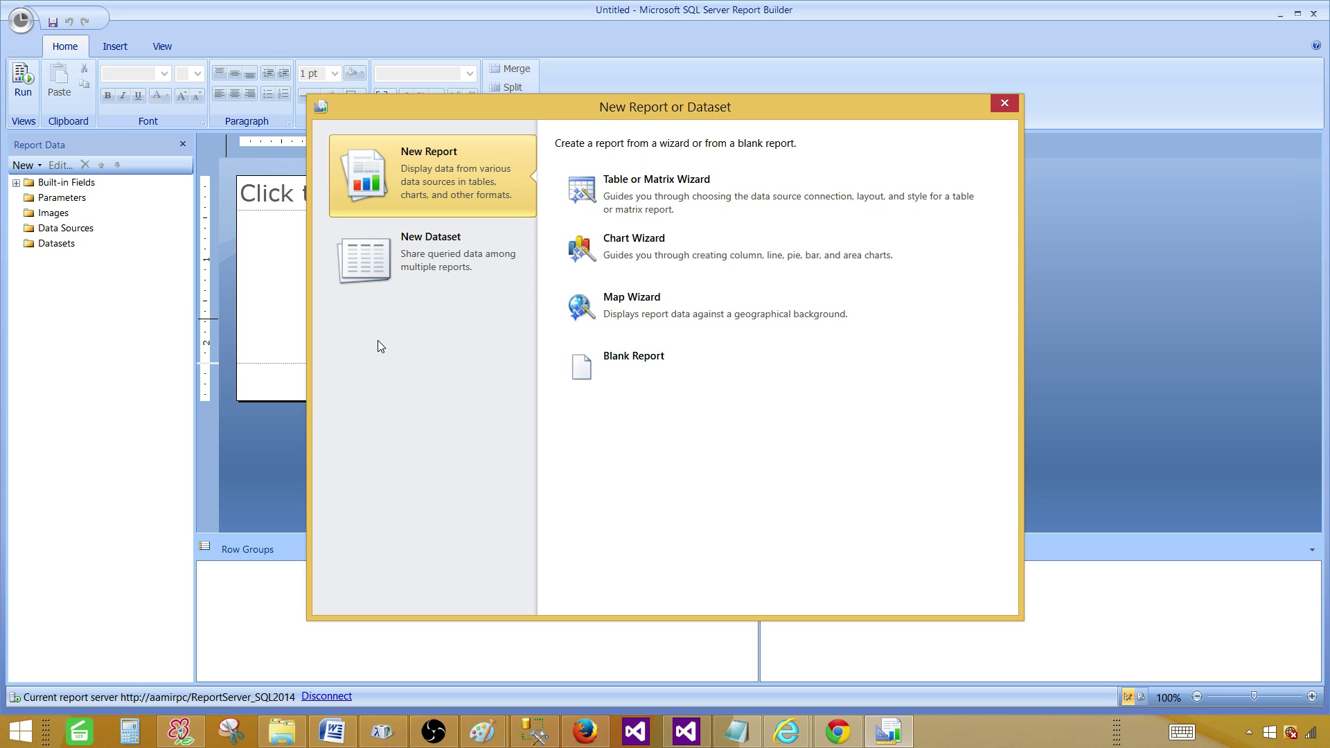
click(643, 194)
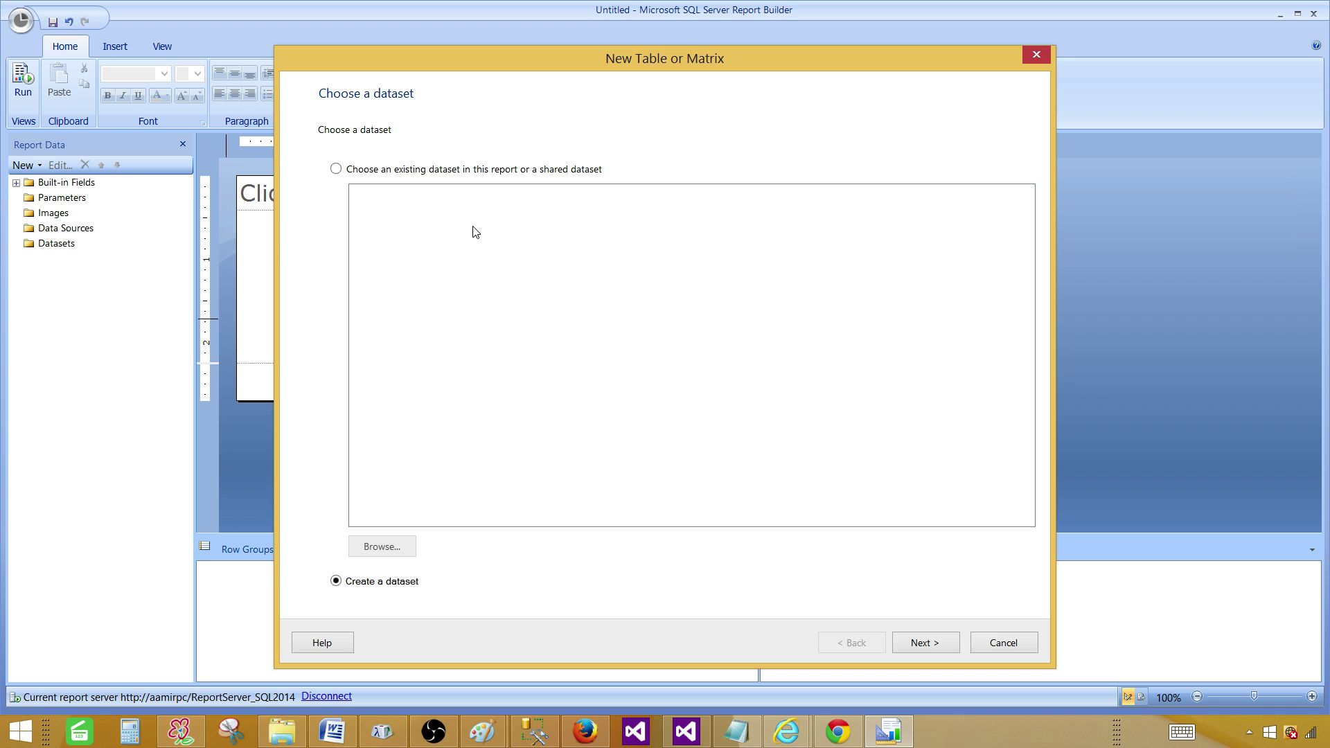
click(336, 170)
click(393, 545)
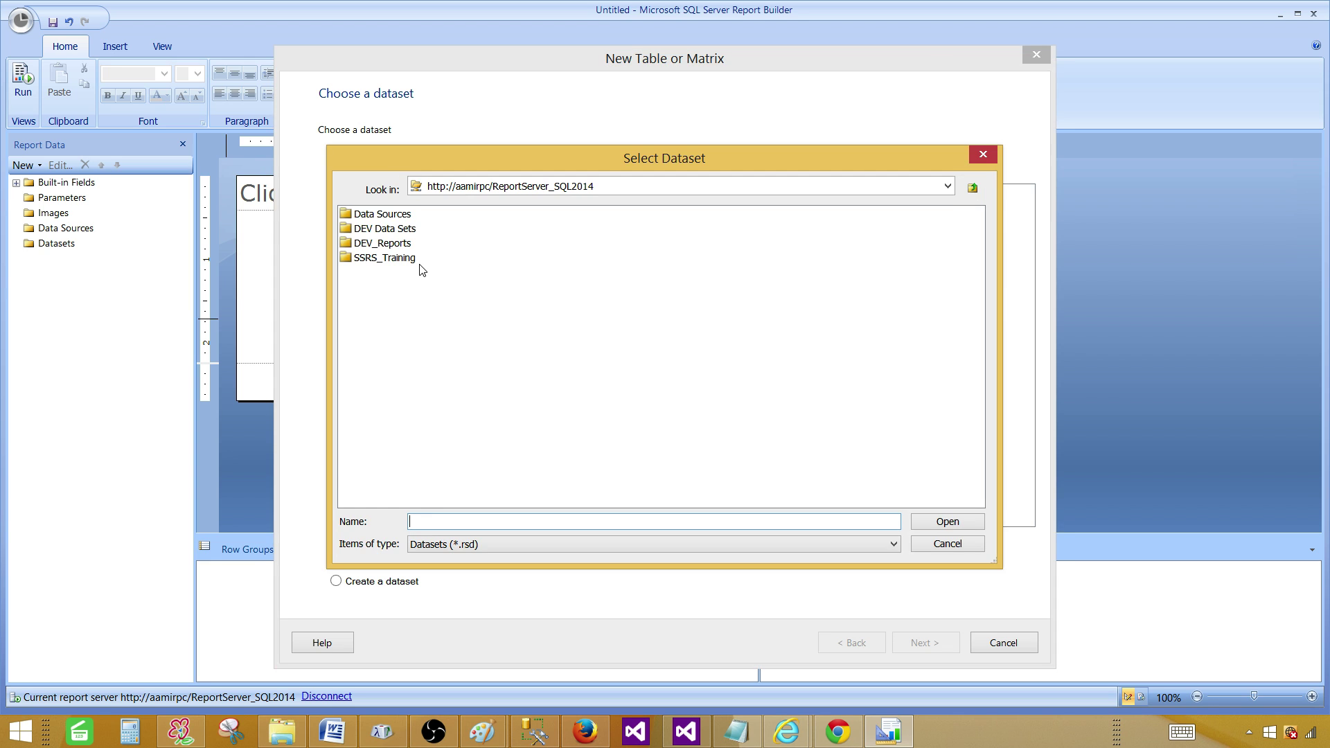
double_click(392, 228)
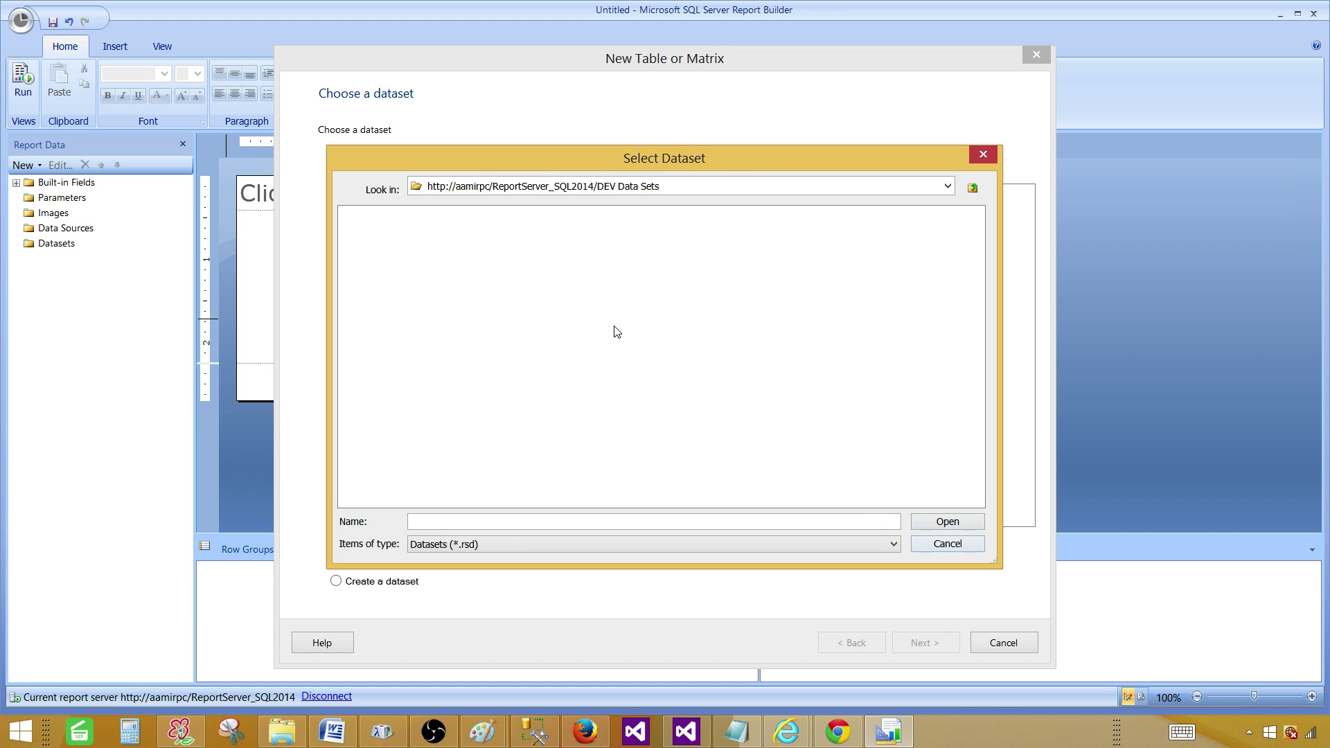
click(964, 546)
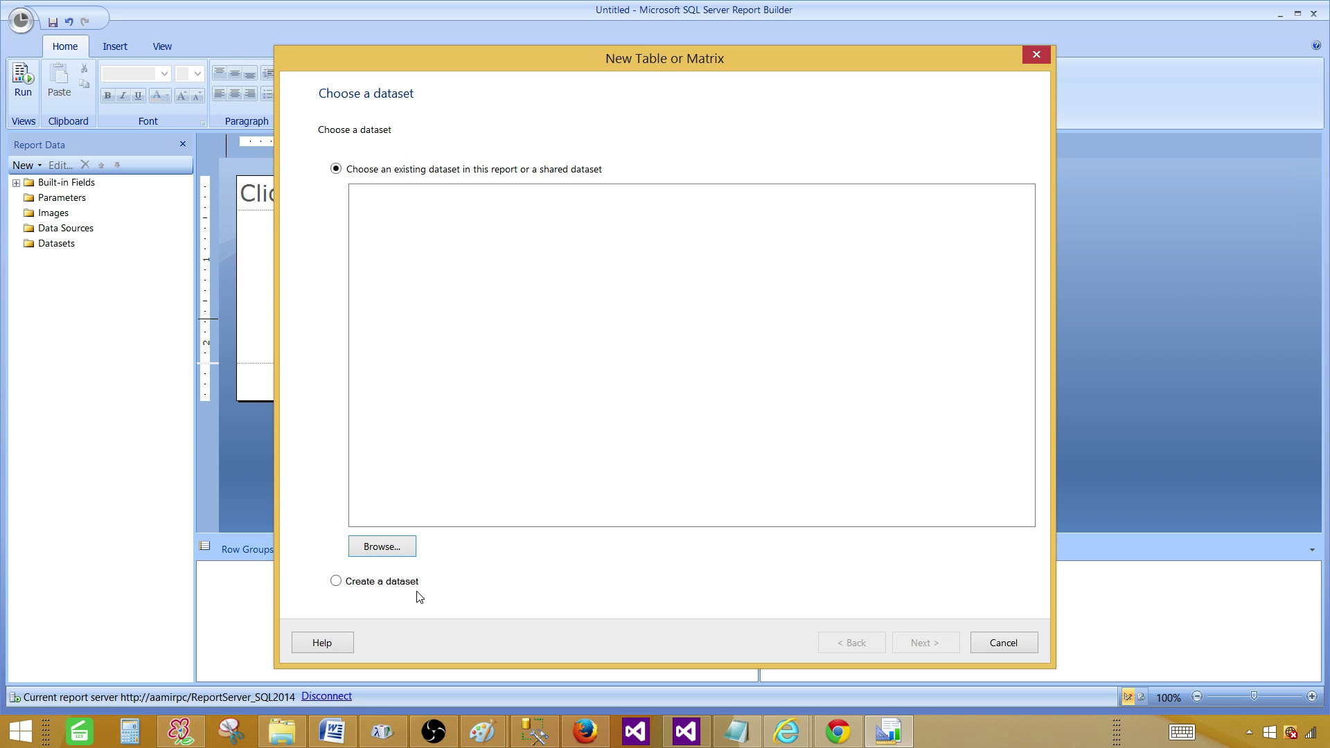
click(358, 589)
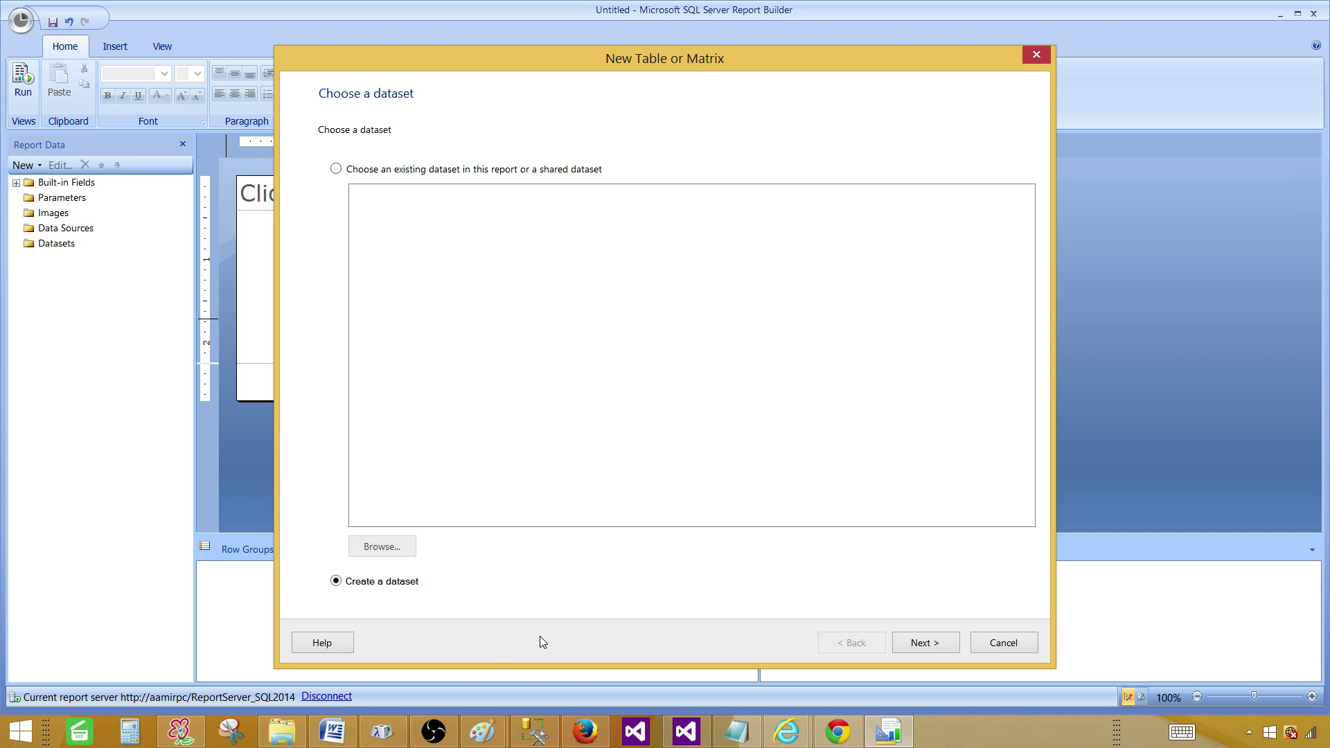
- Advance the wizard to the data source connection step, checking the Sales source in Report Manager
click(919, 644)
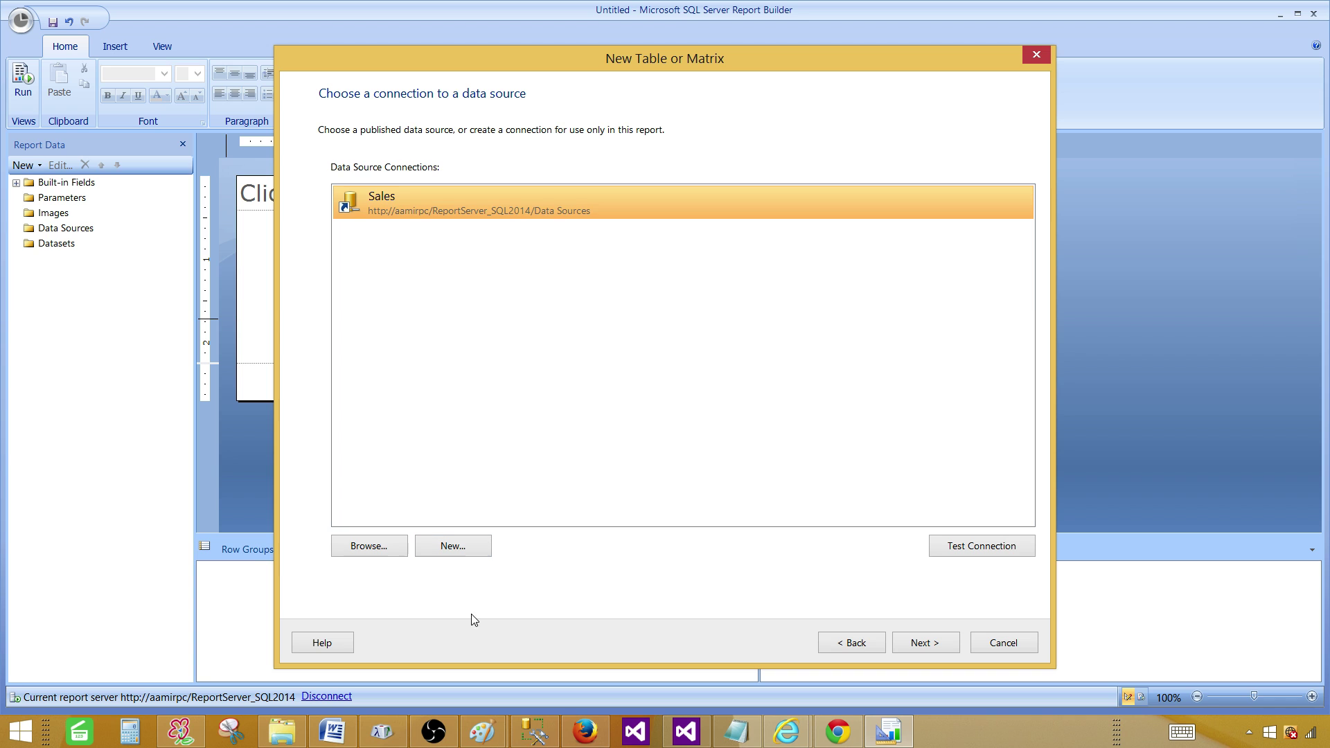
mouse_move(788, 729)
click(693, 658)
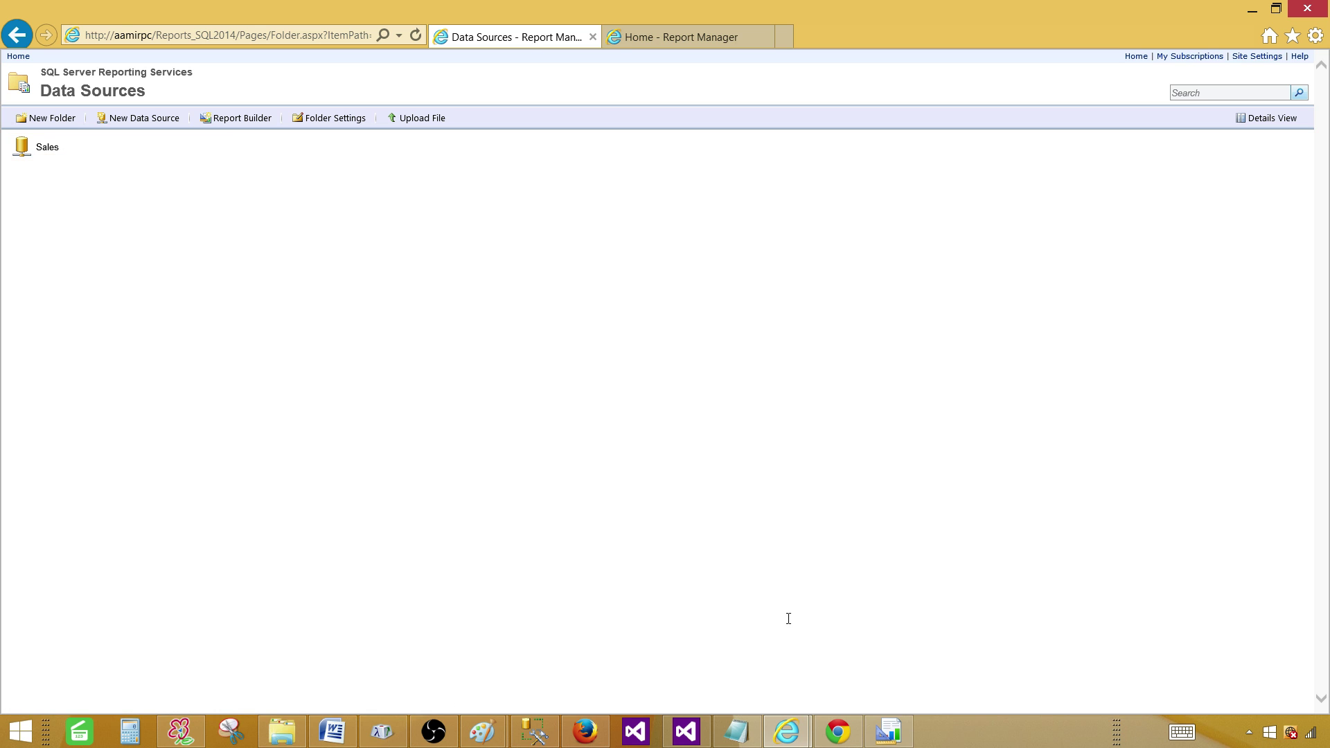
click(889, 731)
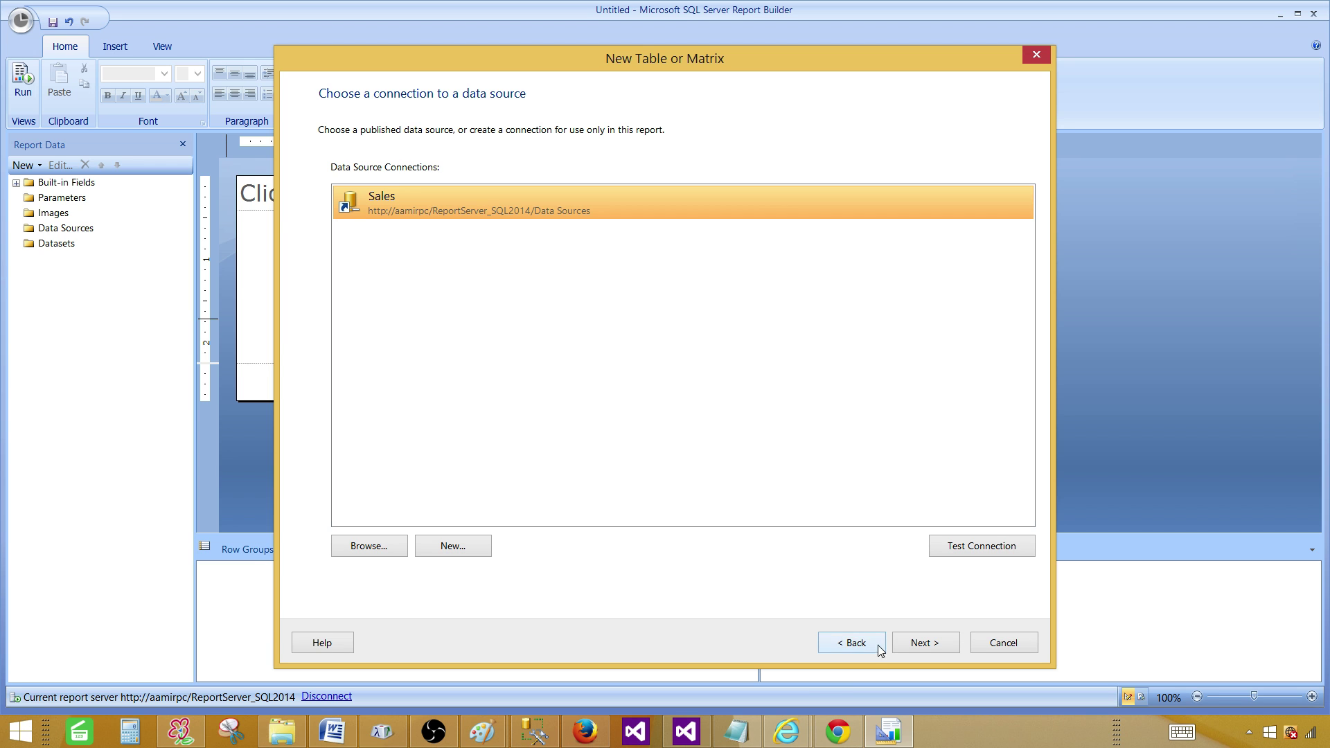
mouse_move(786, 731)
click(734, 630)
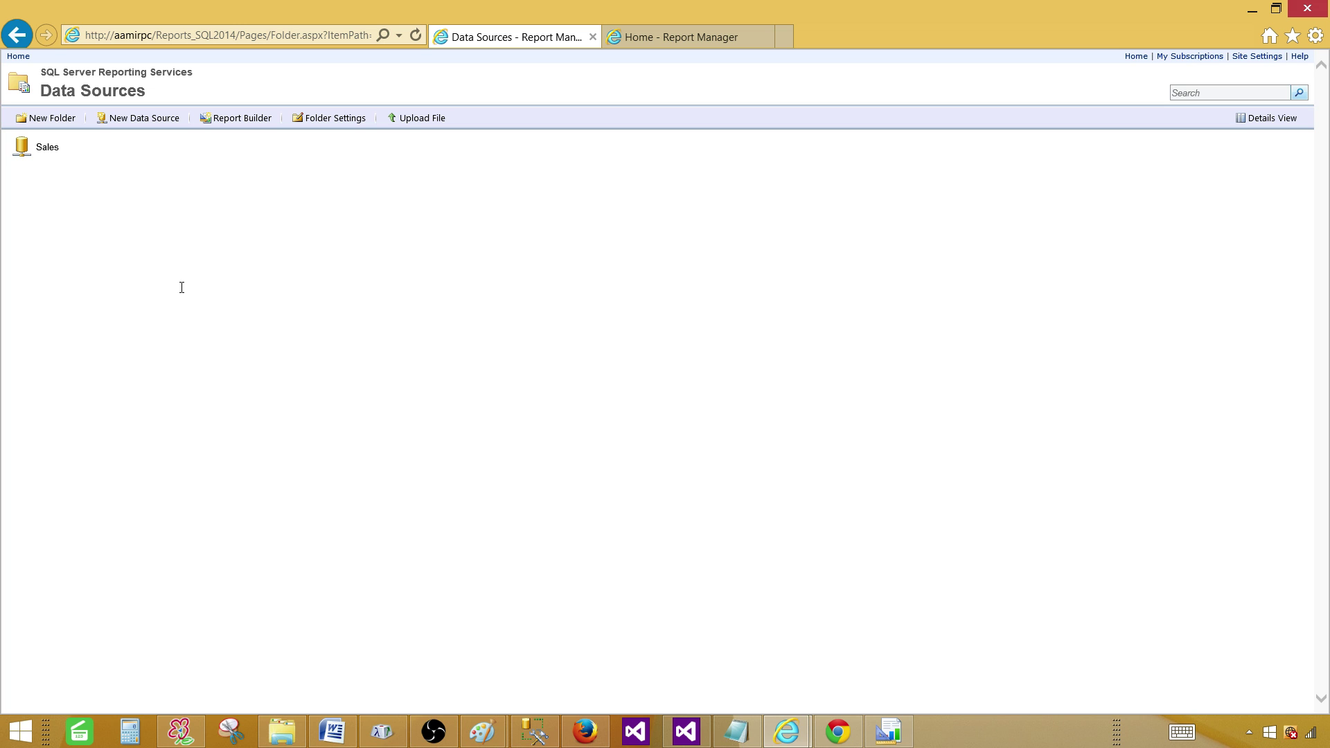
click(889, 731)
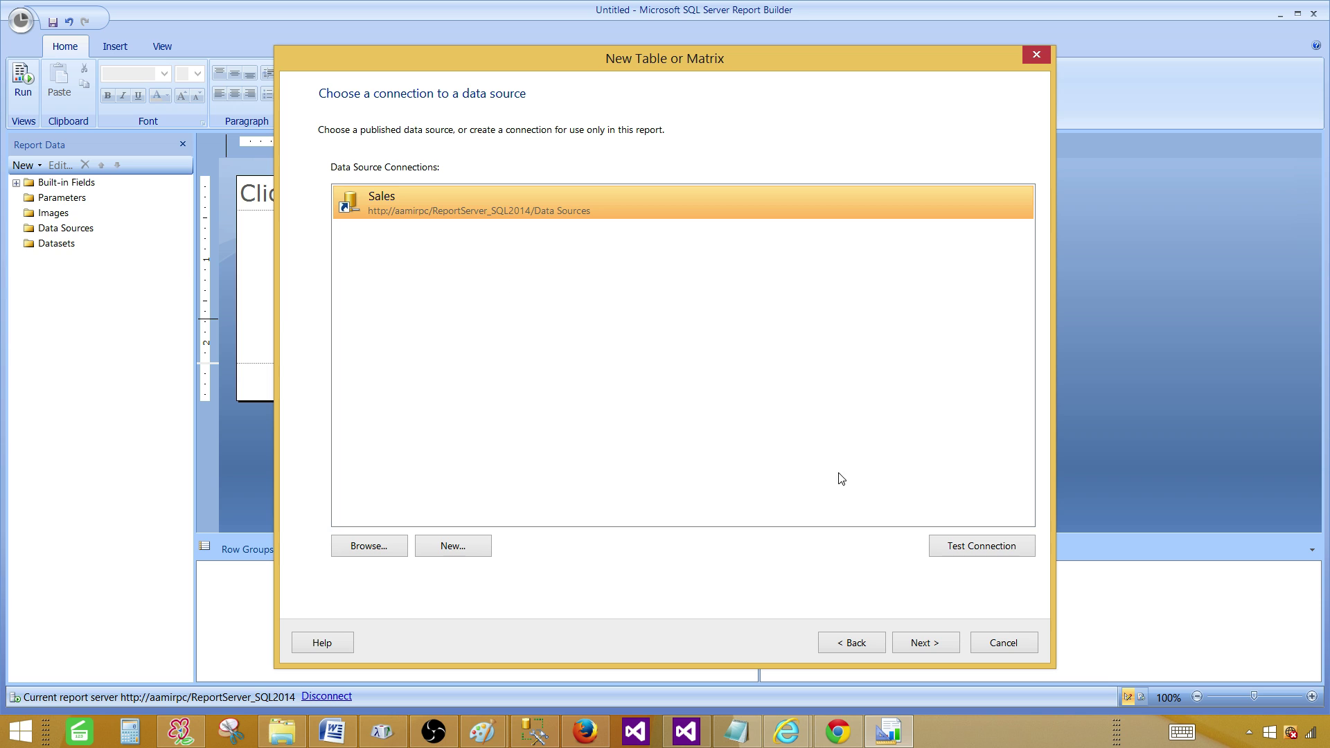
- Test the Sales data source connection, advance to Design a query, and expand the dbo and Sales schemas
click(967, 544)
click(734, 433)
click(924, 642)
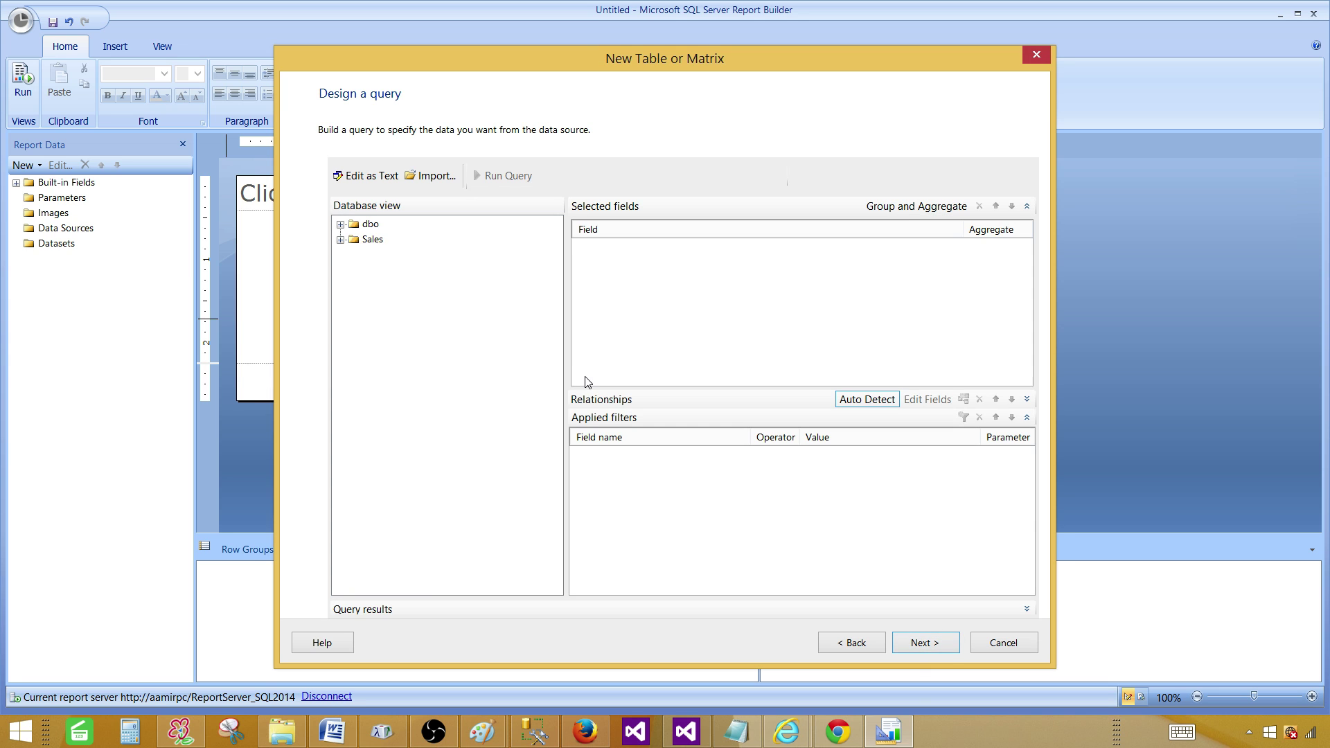
click(371, 226)
click(360, 242)
click(533, 731)
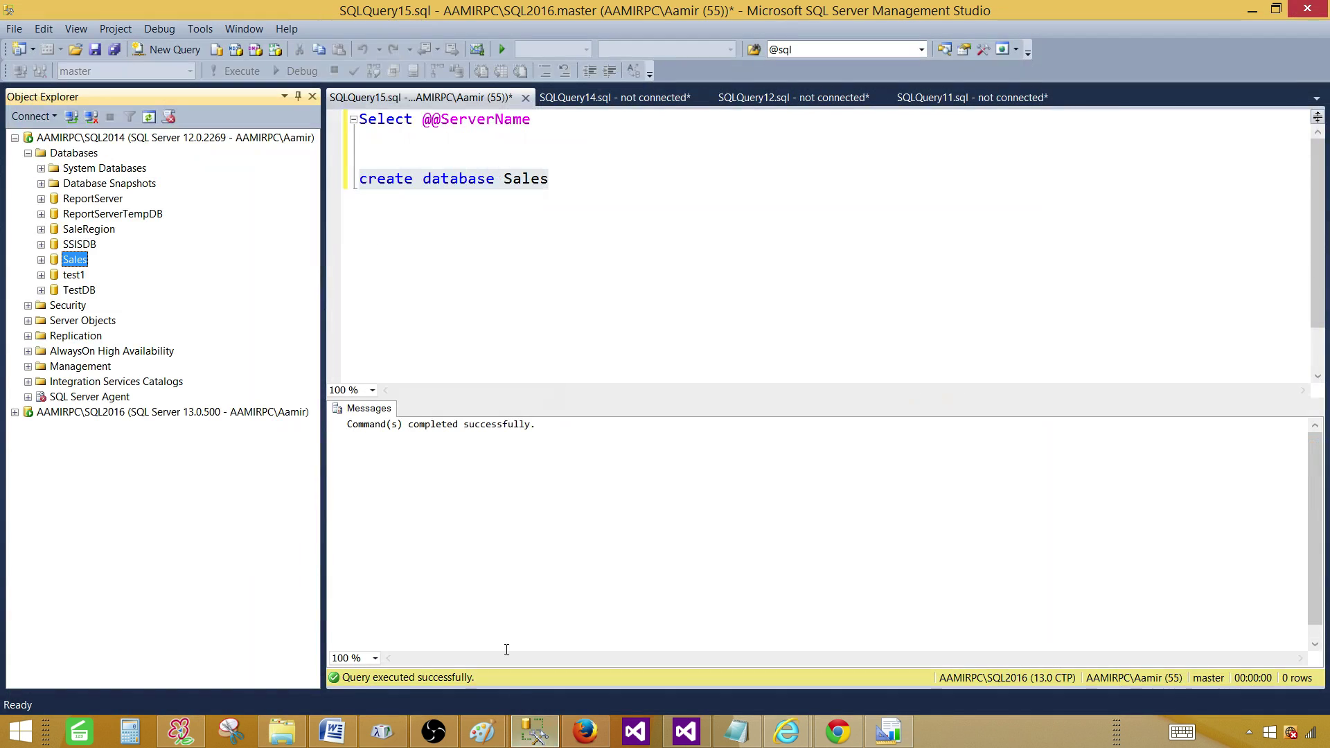
- Expand the Sales database's Security folder to inspect the dbo and Sales schemas, then collapse it
click(42, 261)
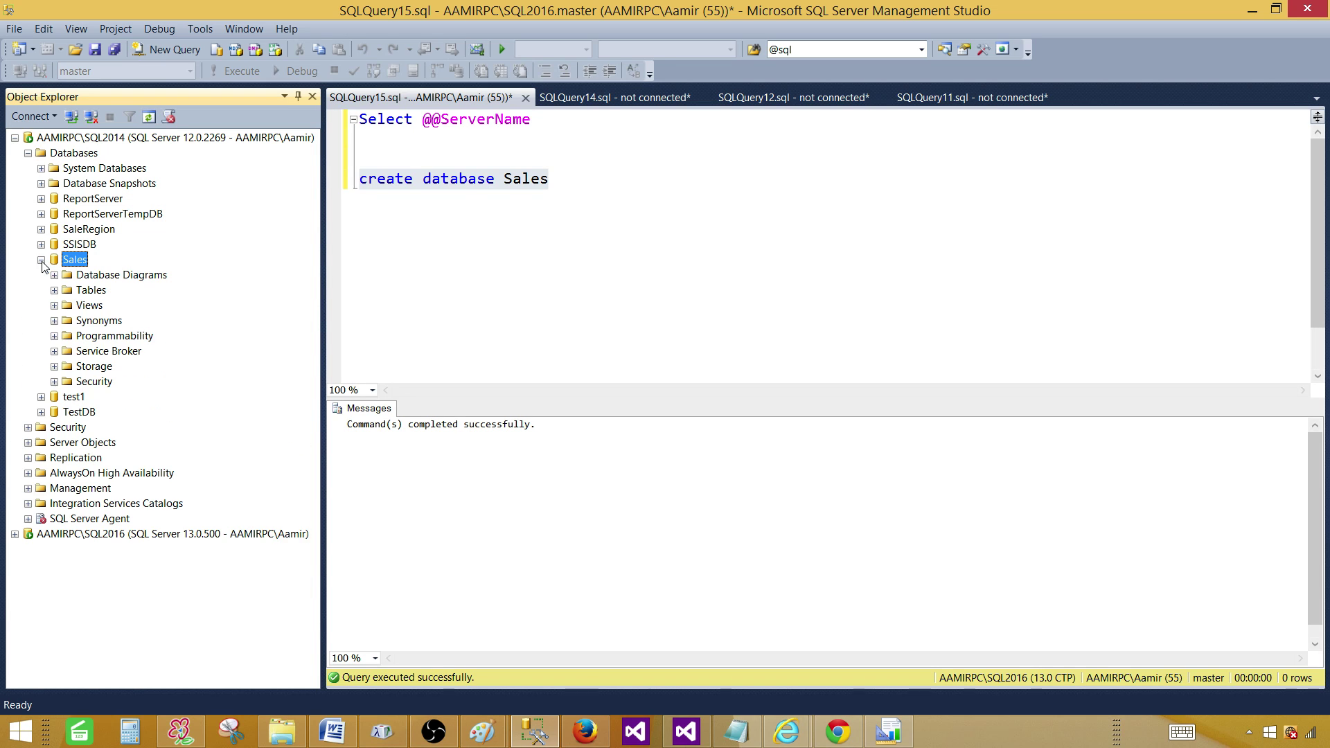
click(87, 382)
click(54, 381)
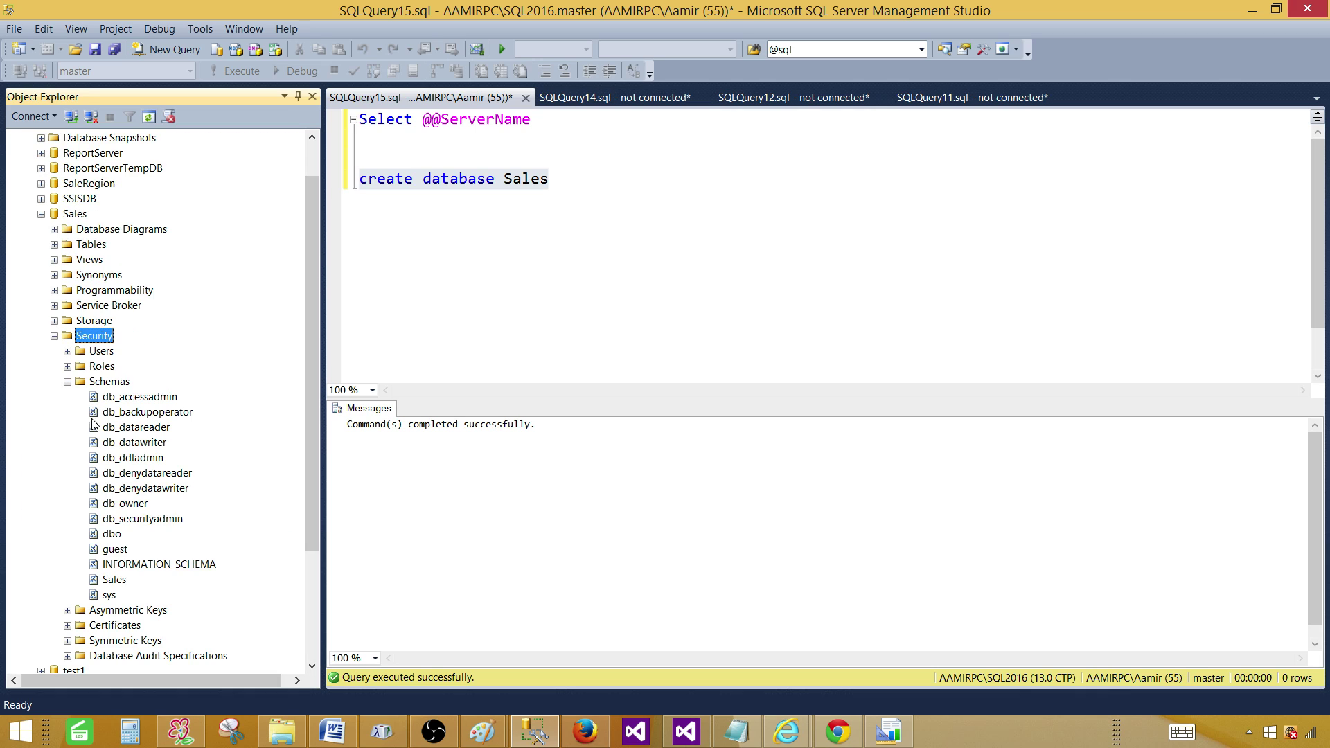
click(116, 579)
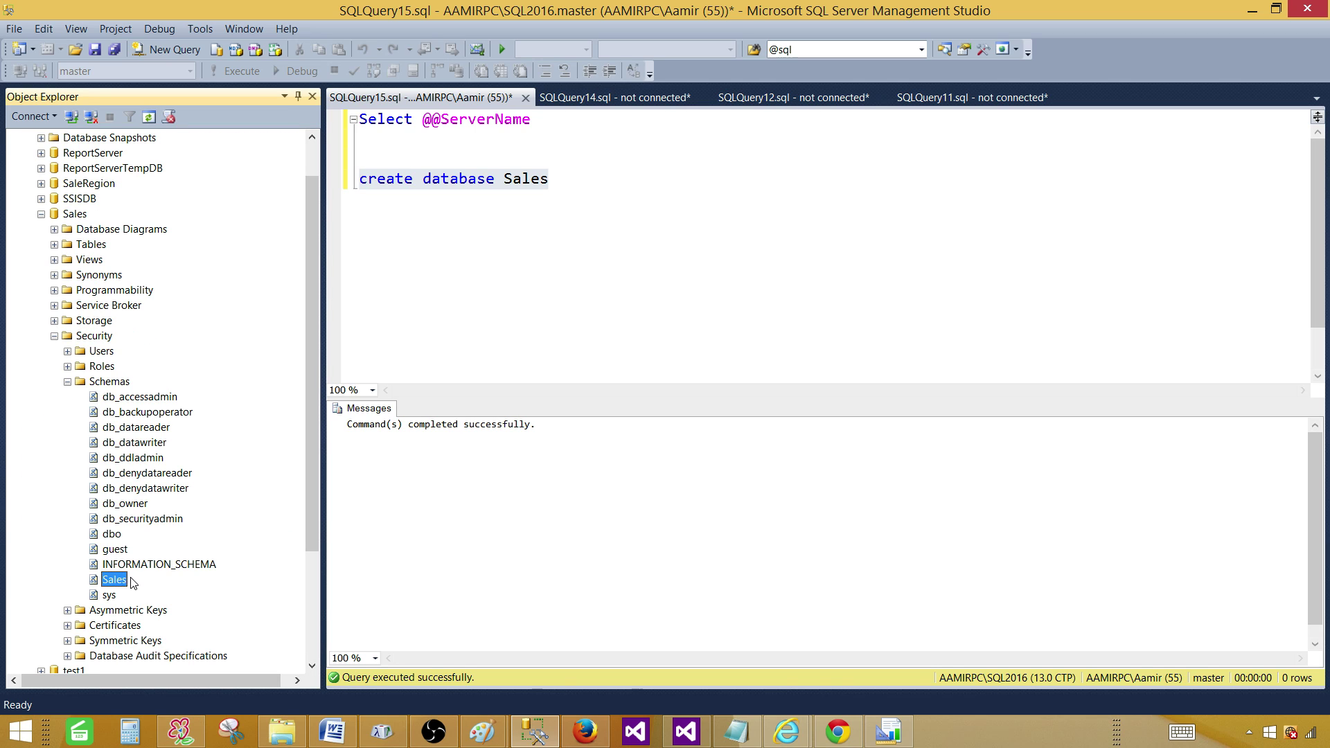
click(113, 534)
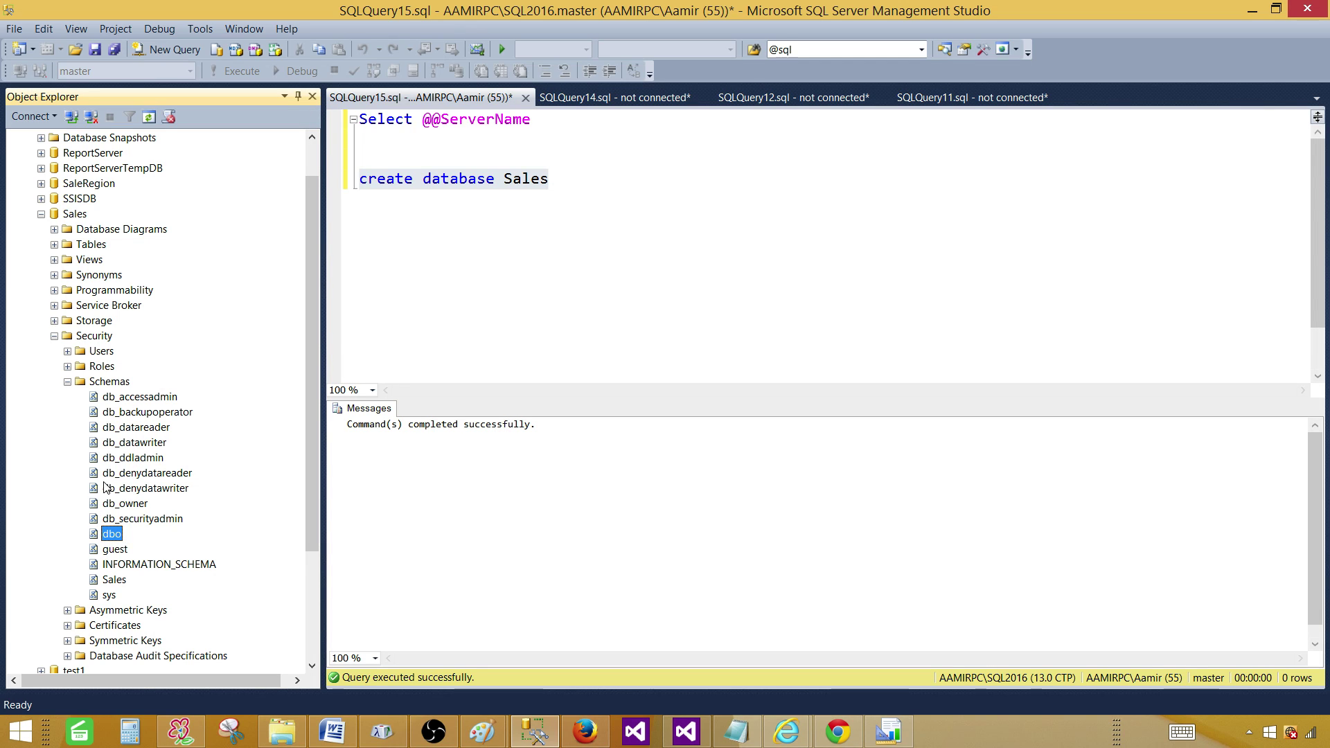
click(67, 382)
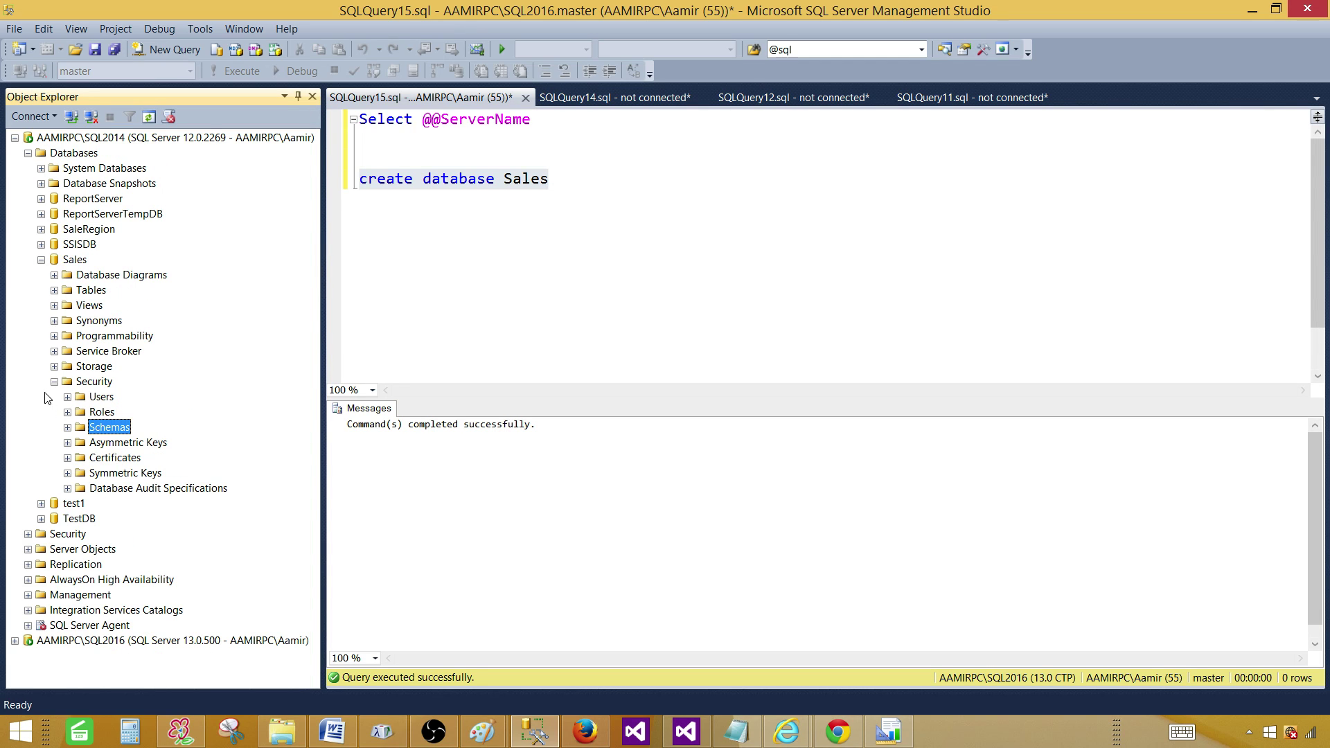
click(54, 382)
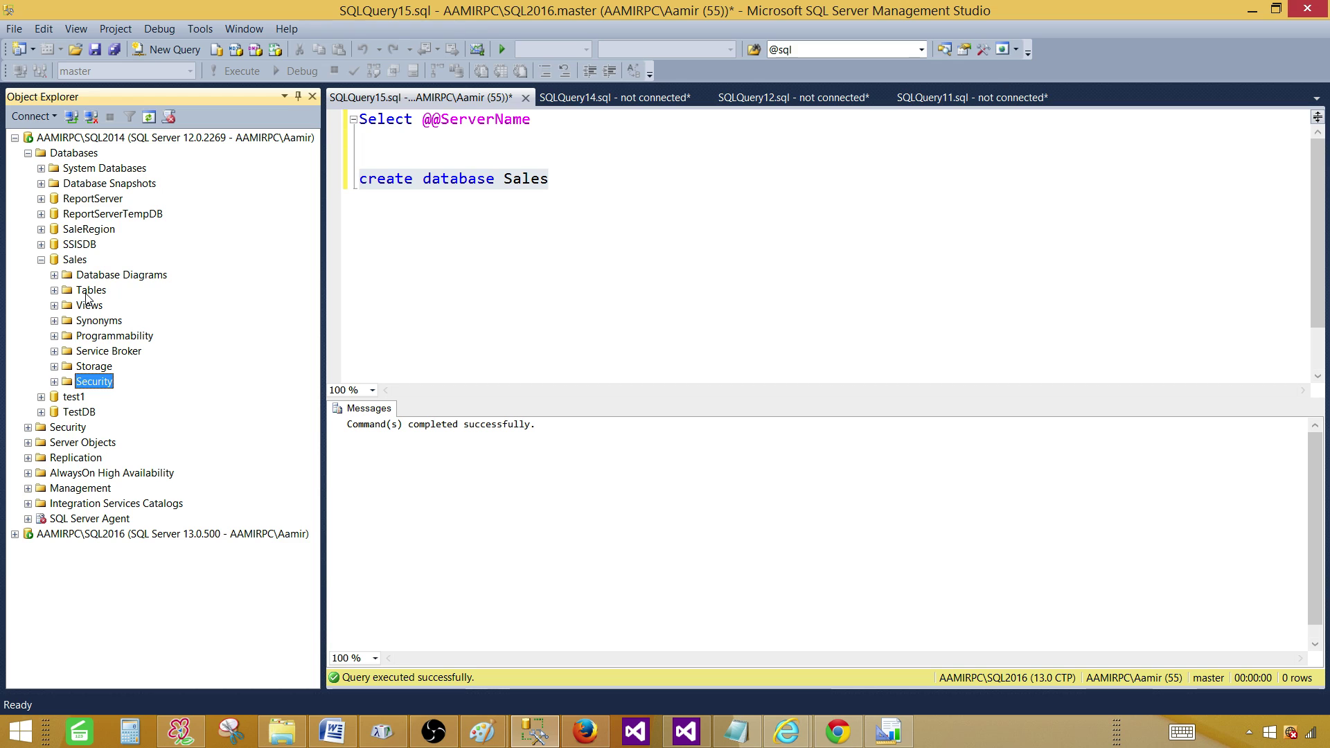
- Expand the Sales database's Tables and browse dbo.customer, Sales.Customer, Sales.Customer_AS and Sales.Customer_NA
double_click(91, 290)
click(94, 183)
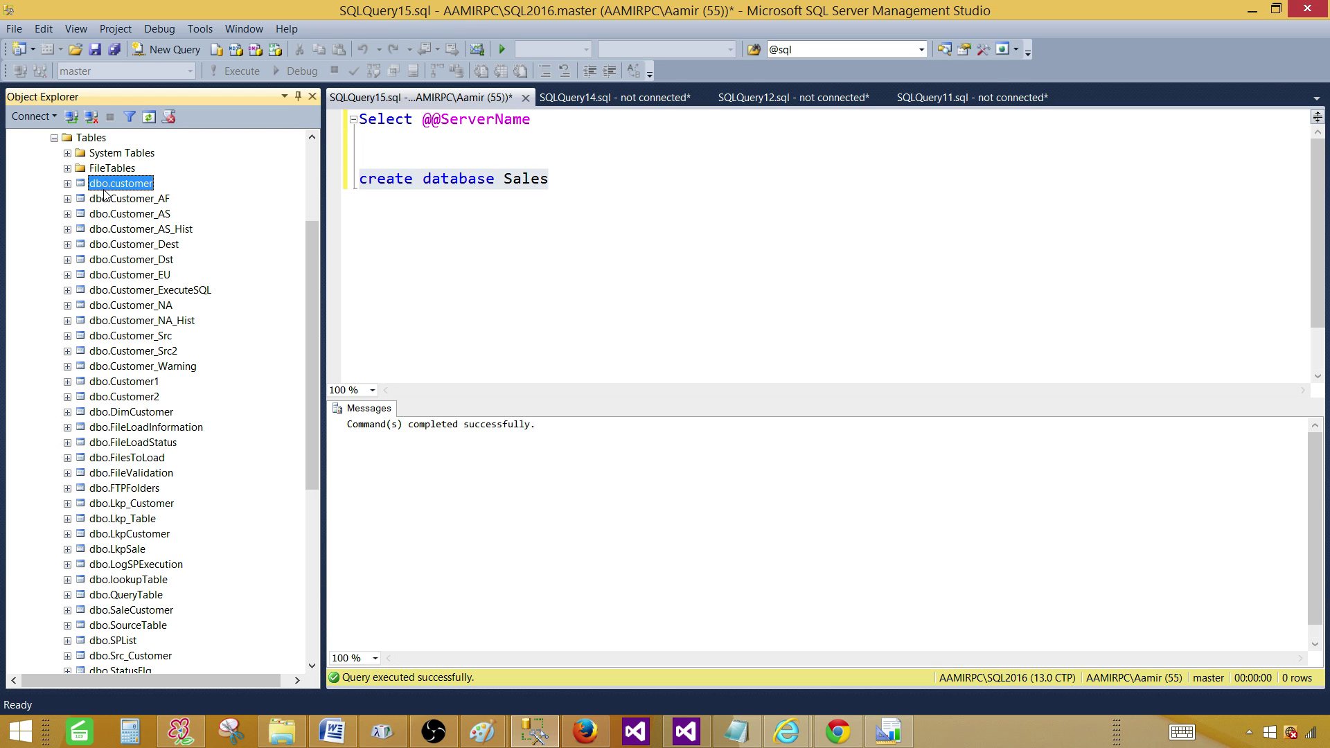
scroll(58, 289, down, 6)
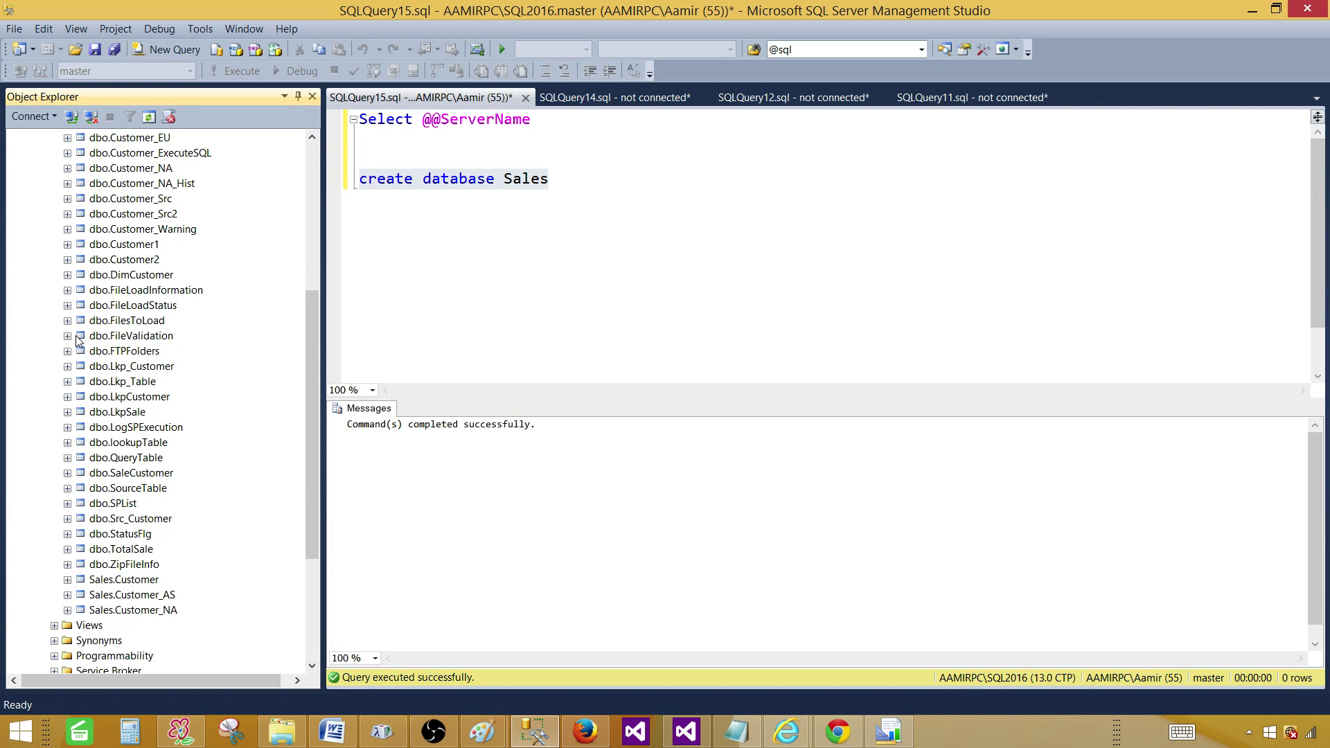
click(121, 444)
click(125, 458)
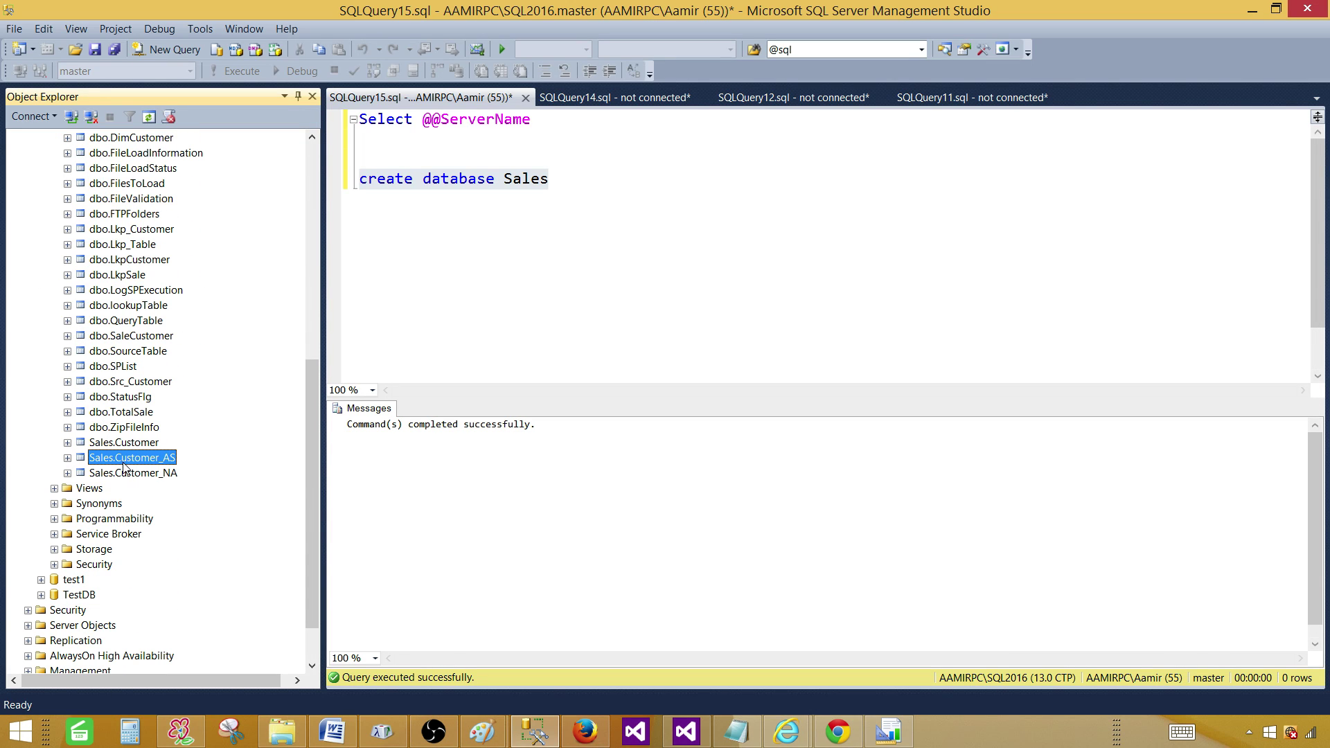
click(134, 472)
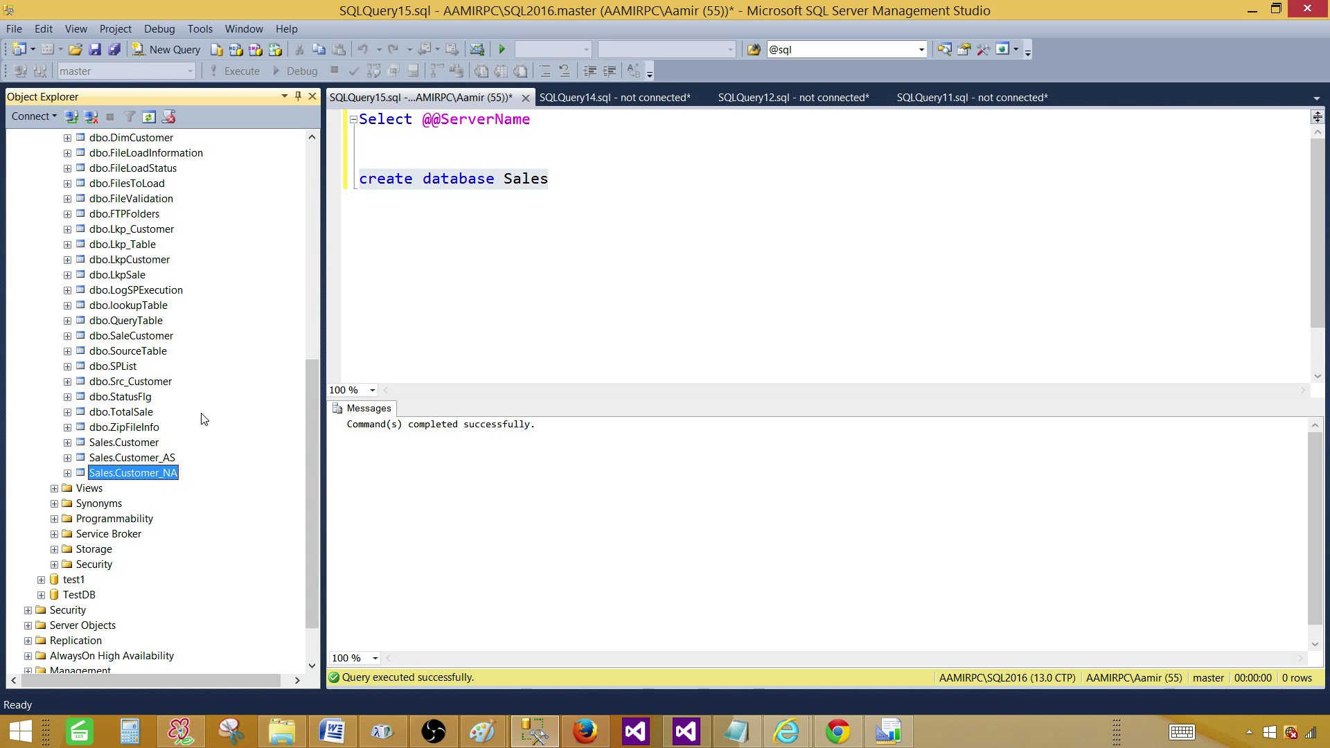
scroll(204, 418, up, 9)
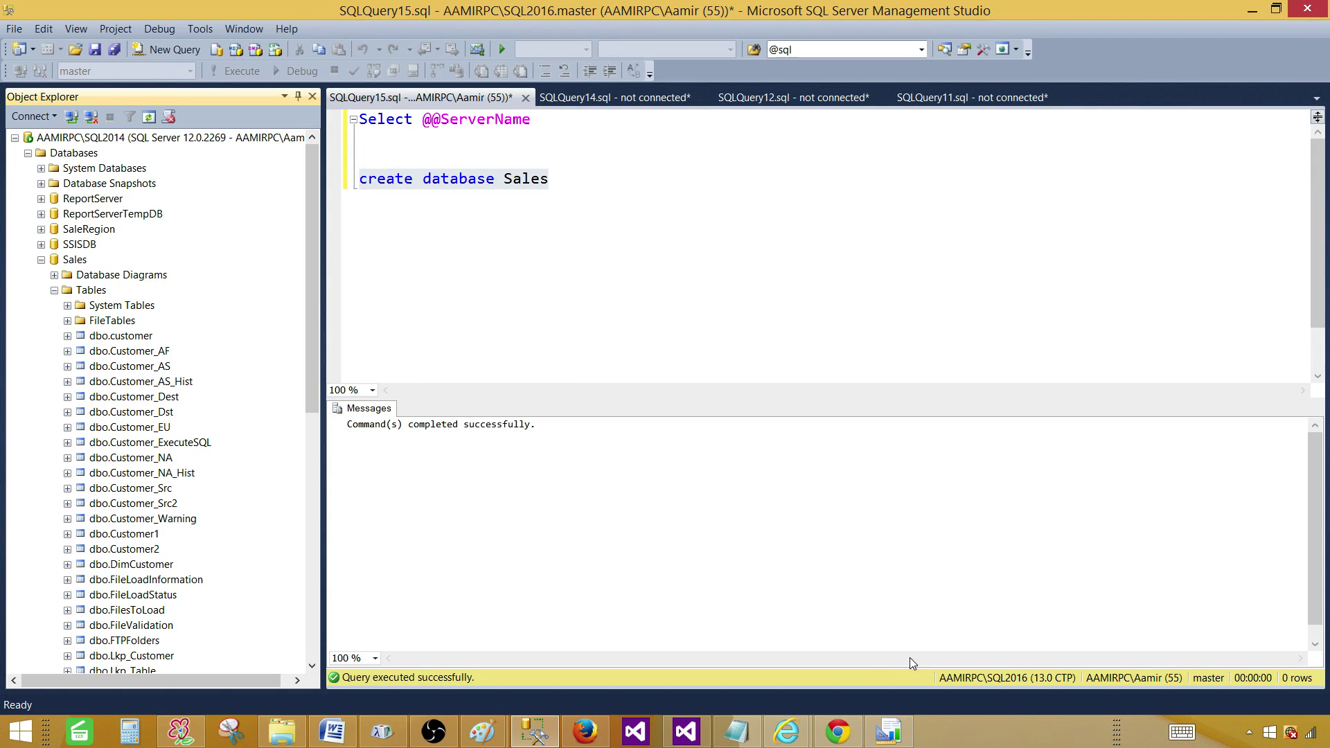
click(884, 731)
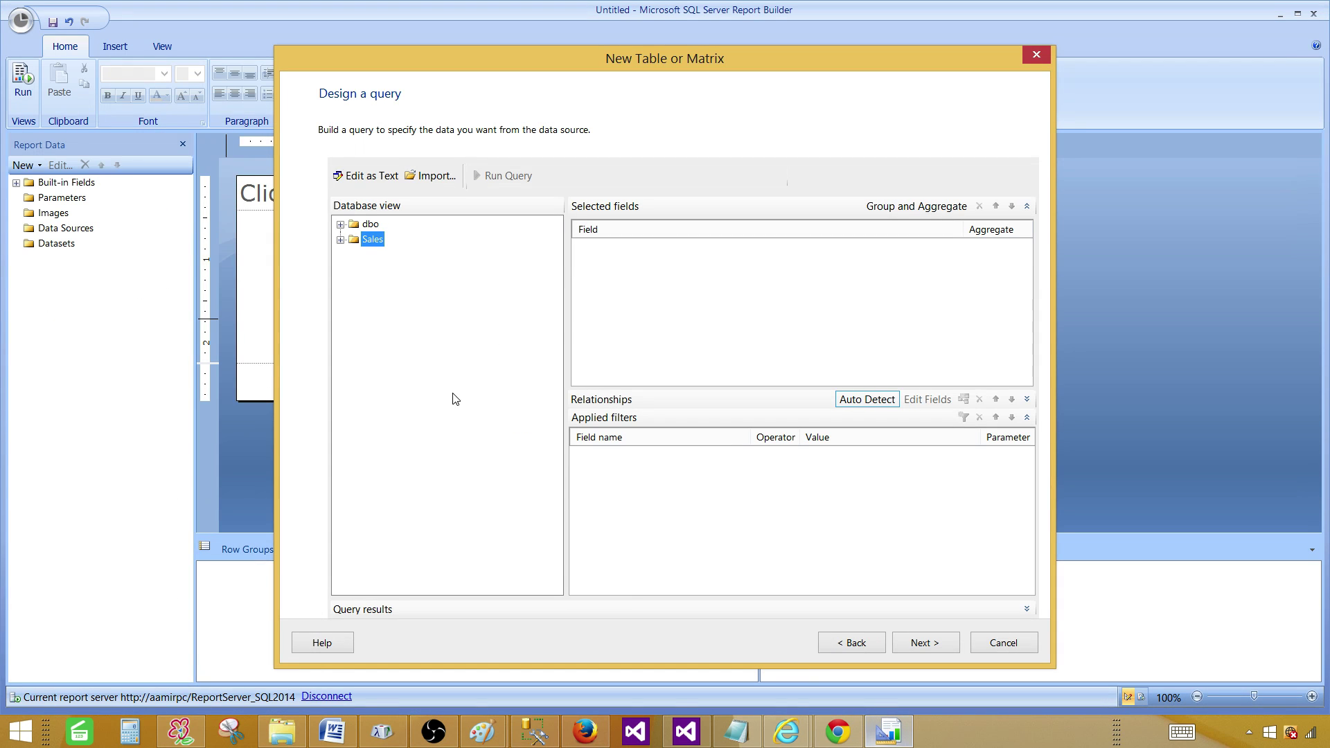
- Expand the dbo schema's Tables folder in the query designer and select the TotalSale table
click(341, 224)
click(390, 241)
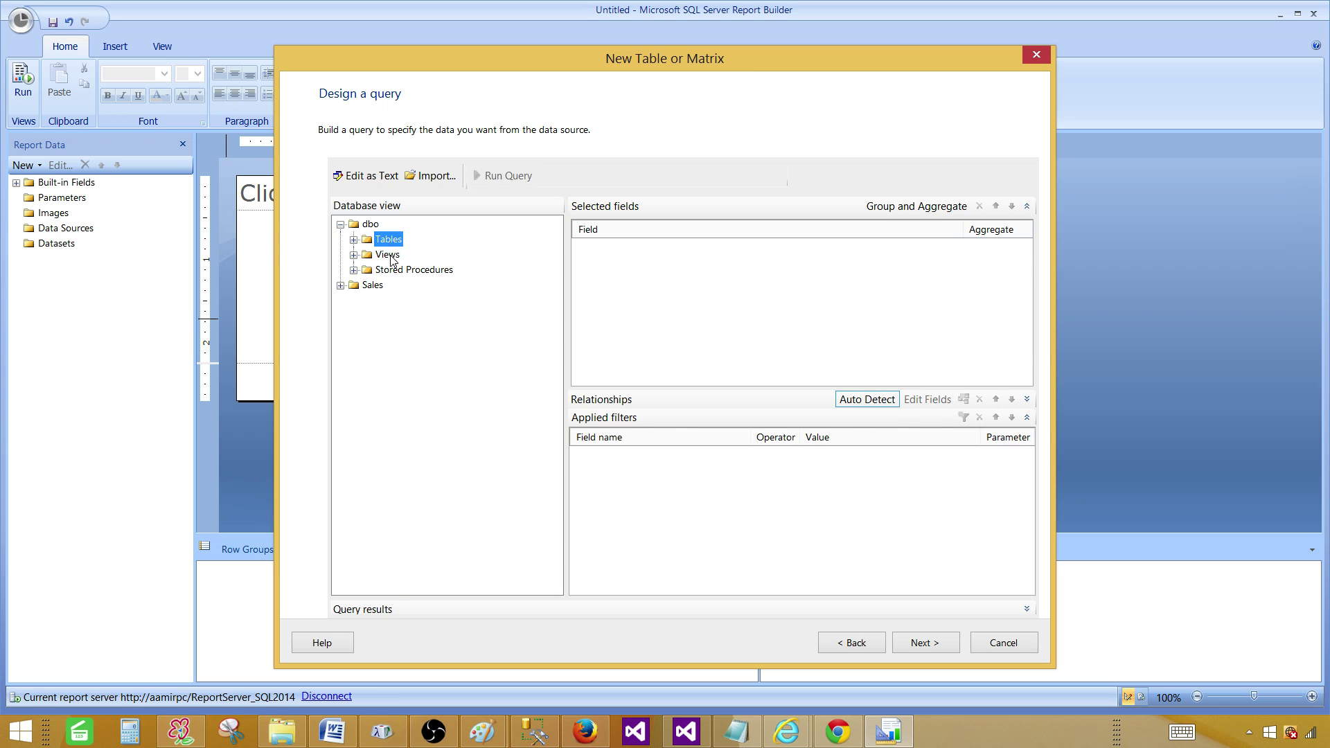
click(392, 256)
click(397, 272)
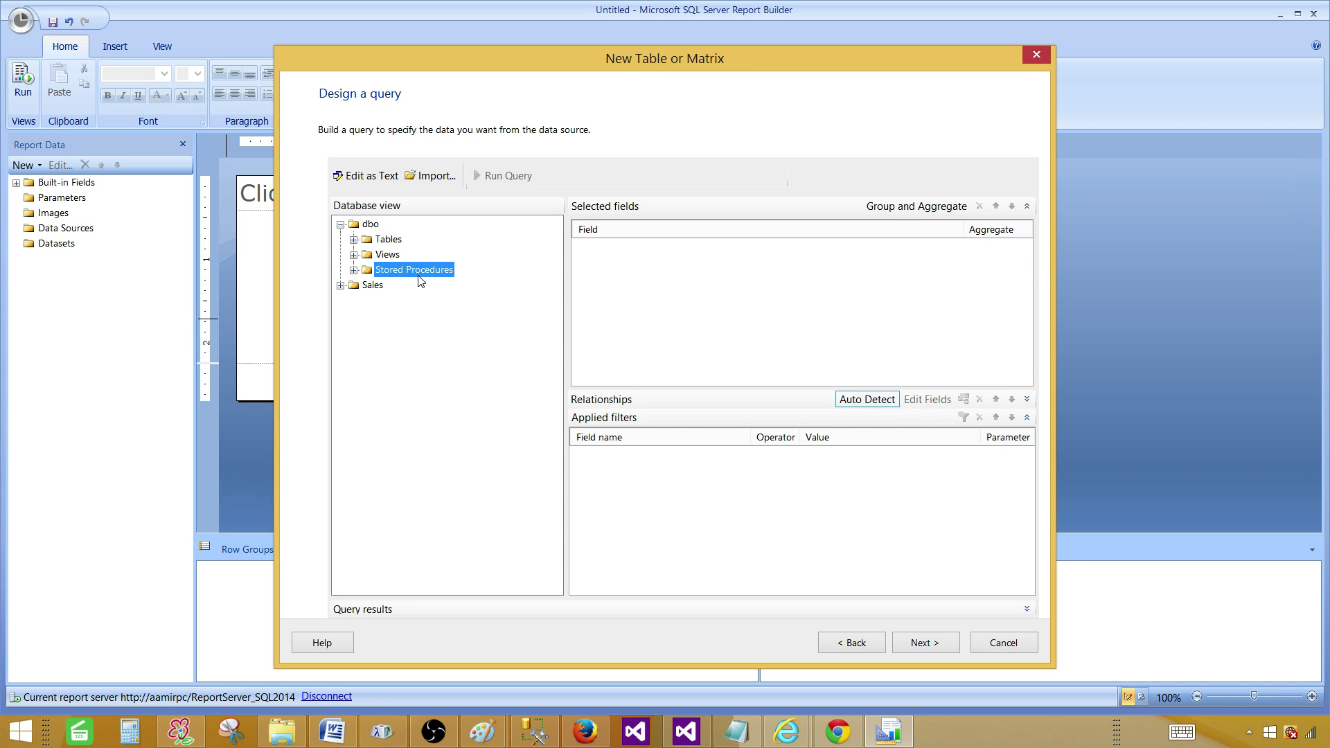
click(353, 240)
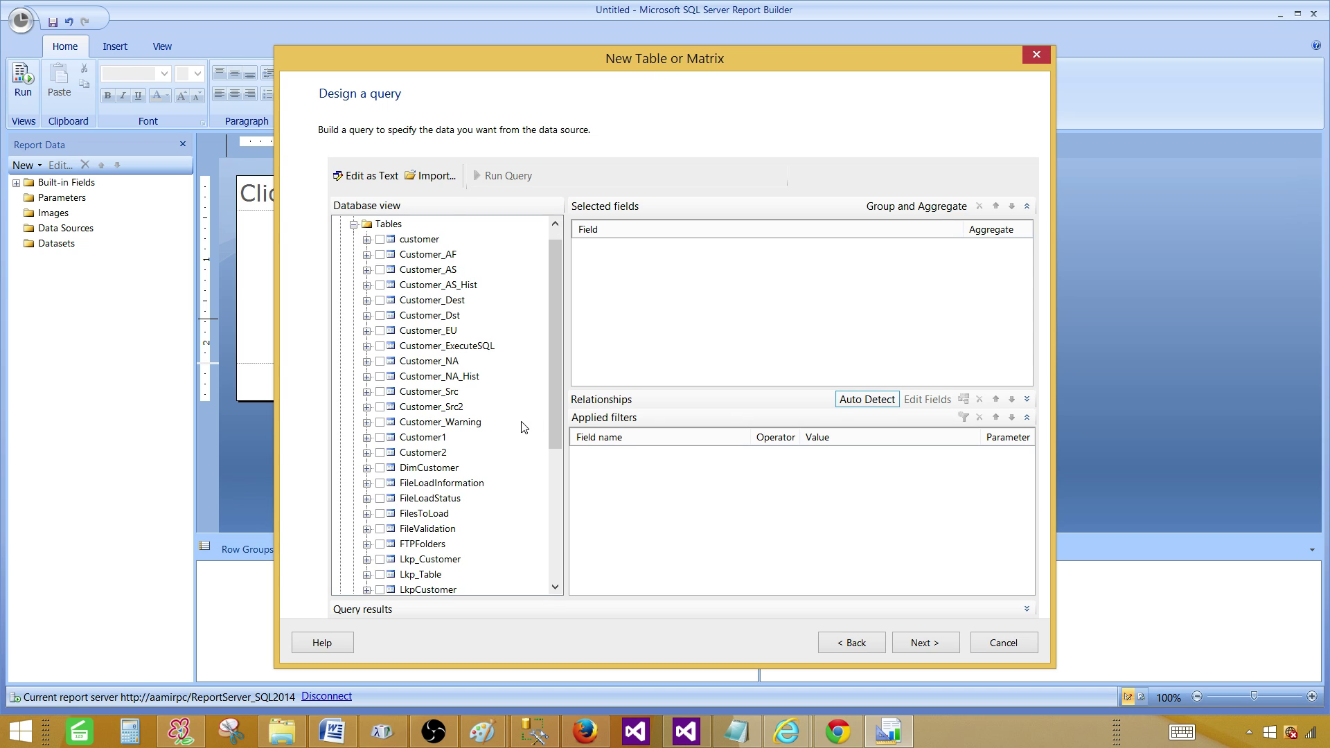
scroll(523, 428, down, 5)
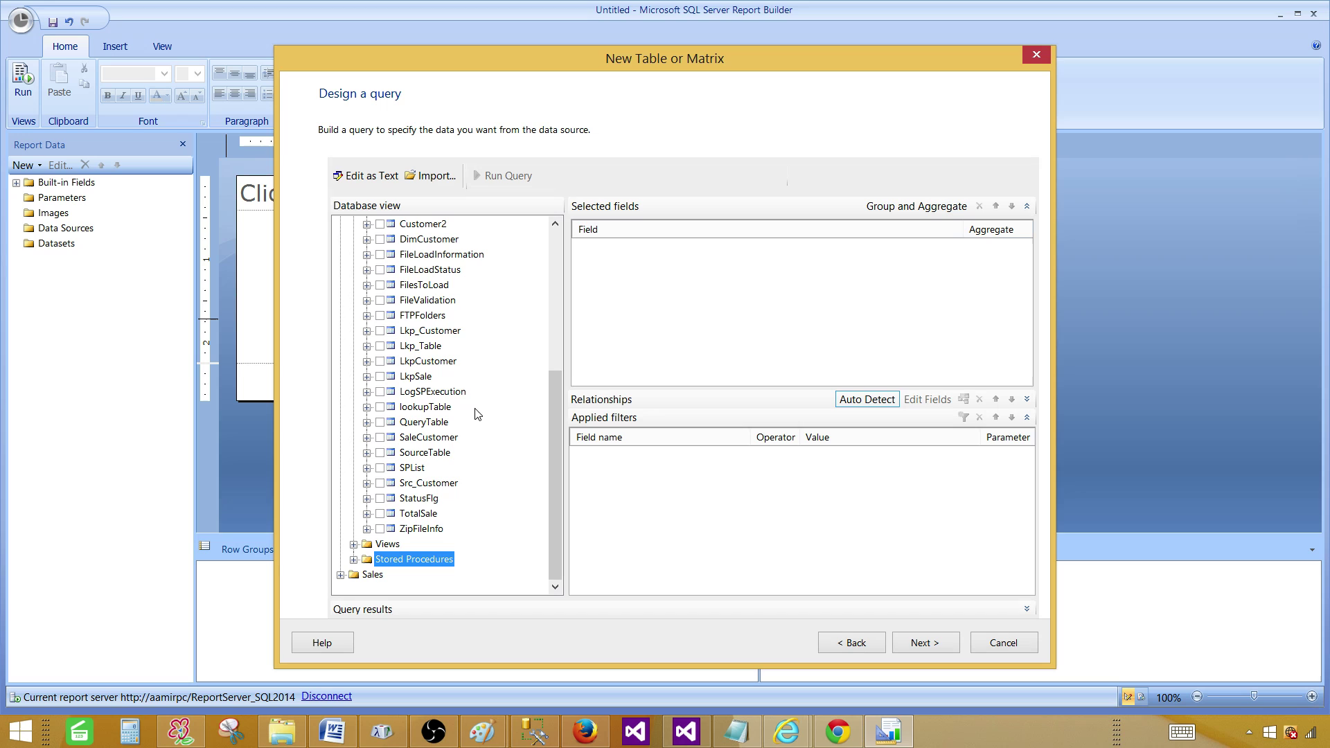
click(422, 514)
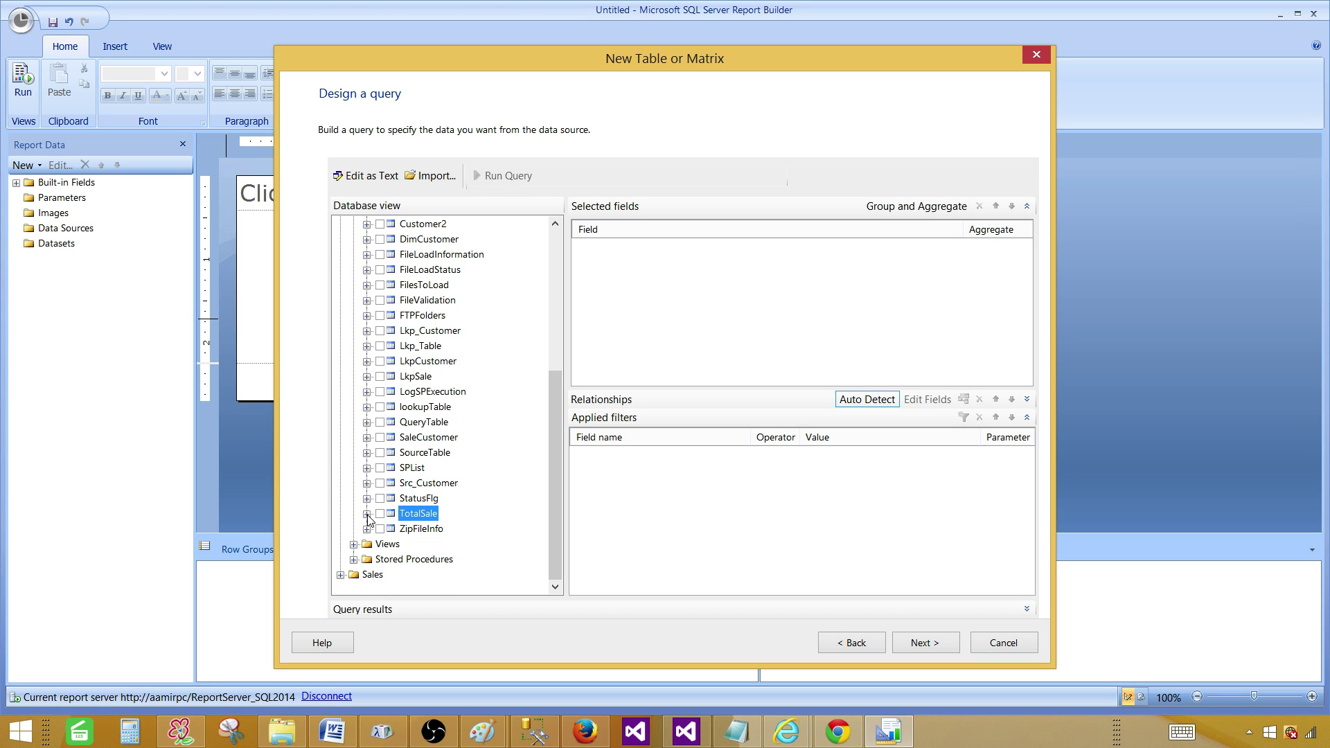
- Tick SalePersonFName, SalePersonLName, ProductName, State, Country and Region in TotalSale and run the query
click(367, 514)
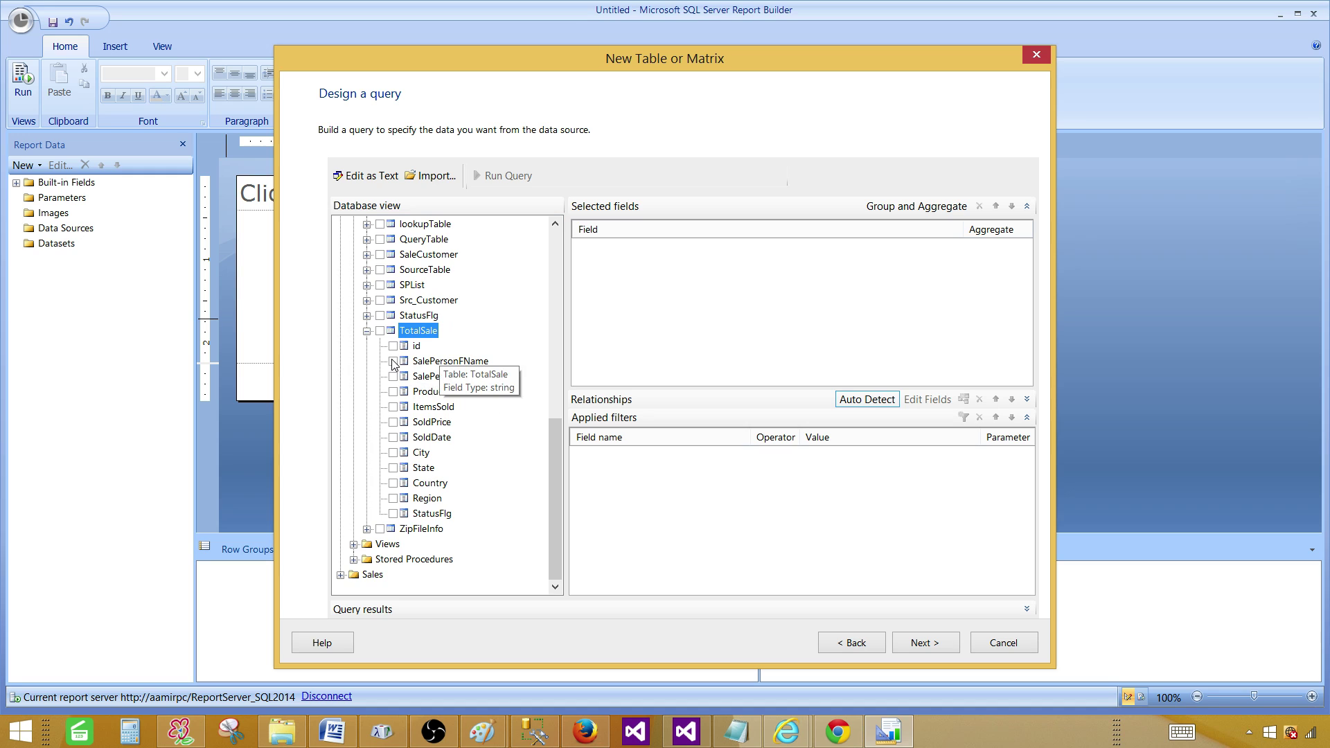
click(393, 360)
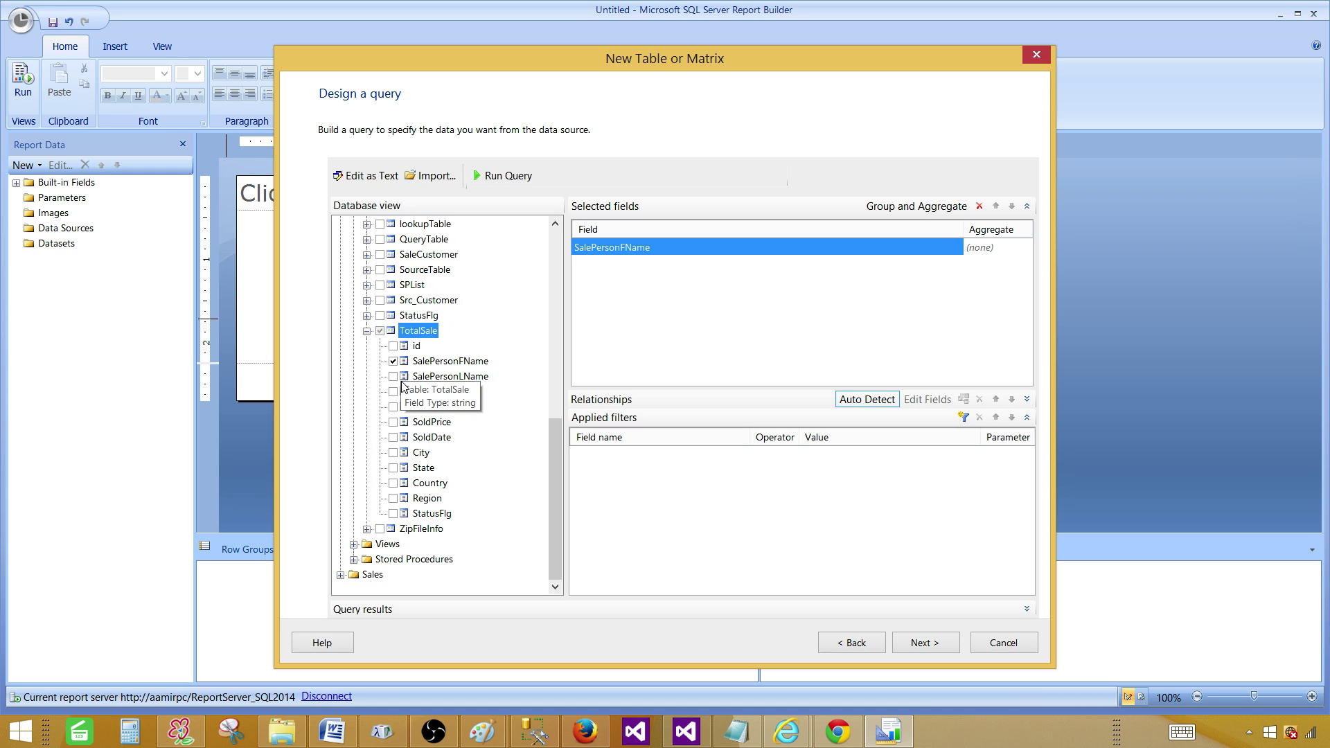
click(392, 376)
click(393, 392)
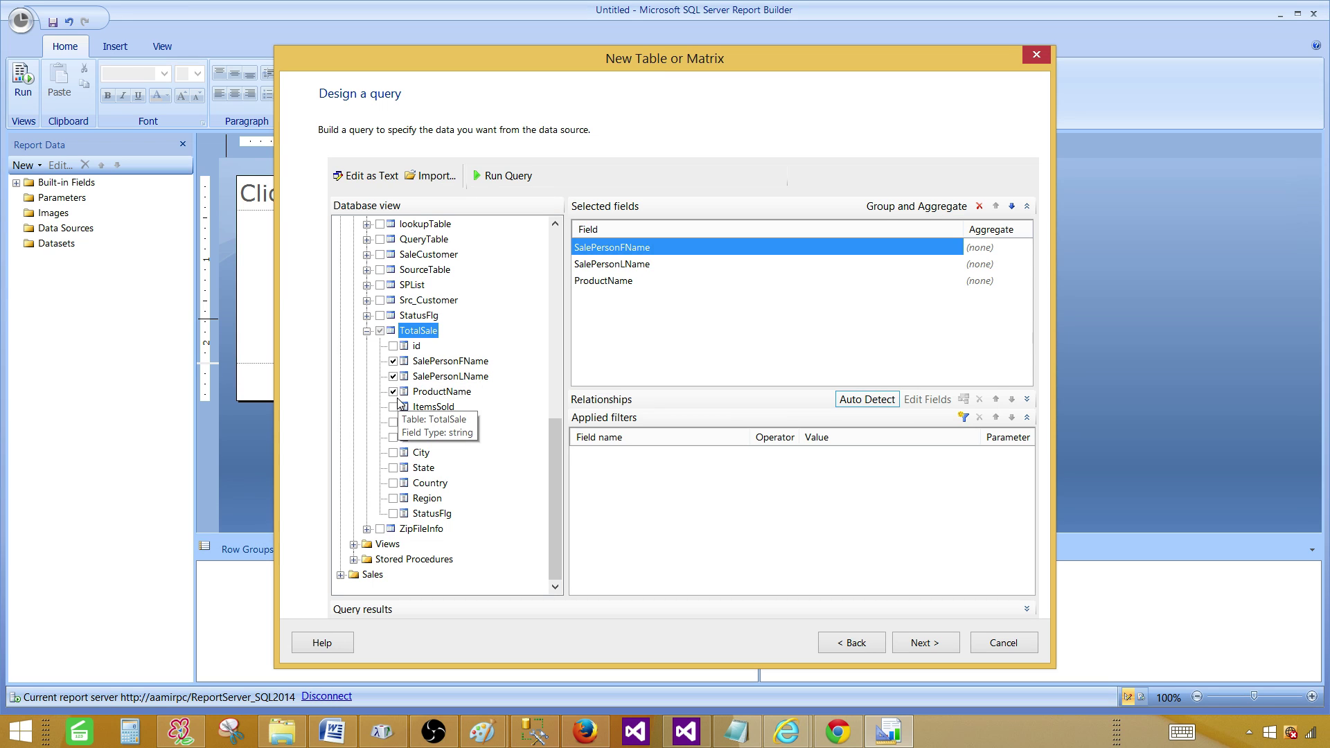
click(393, 468)
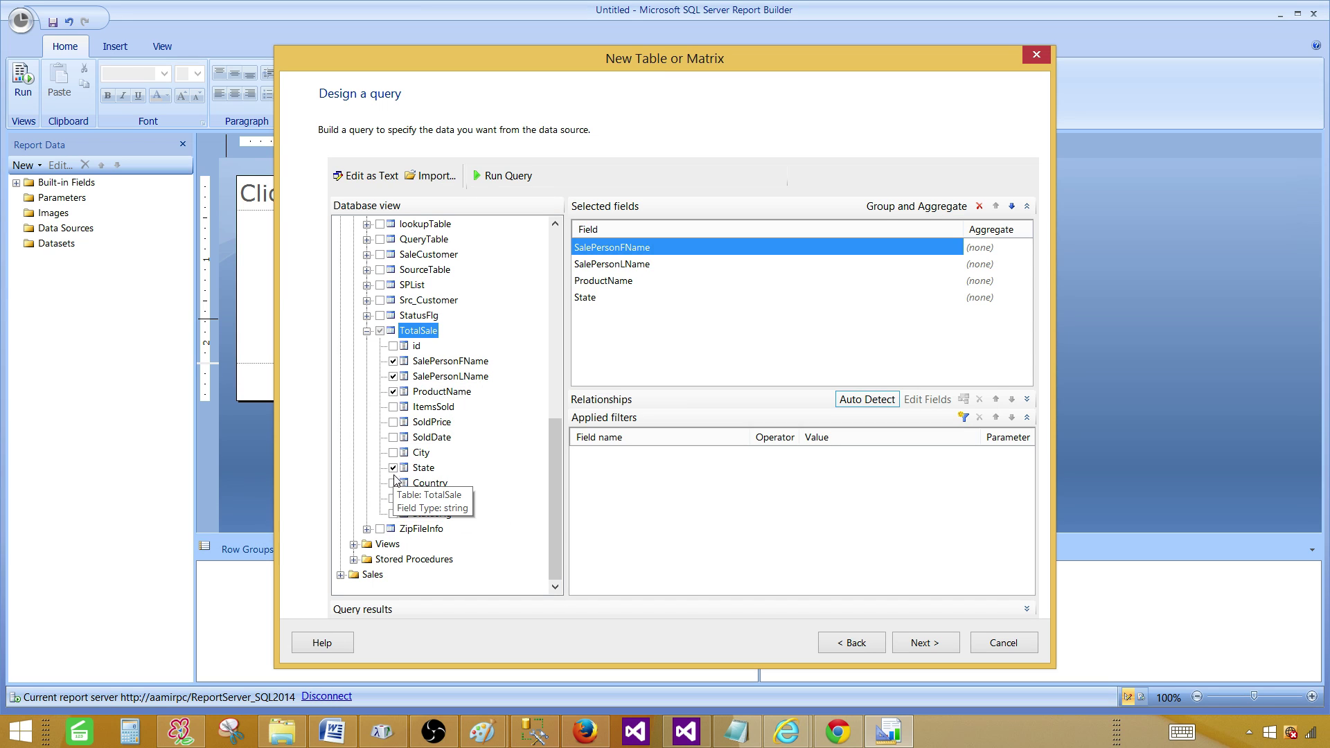
click(393, 483)
click(393, 498)
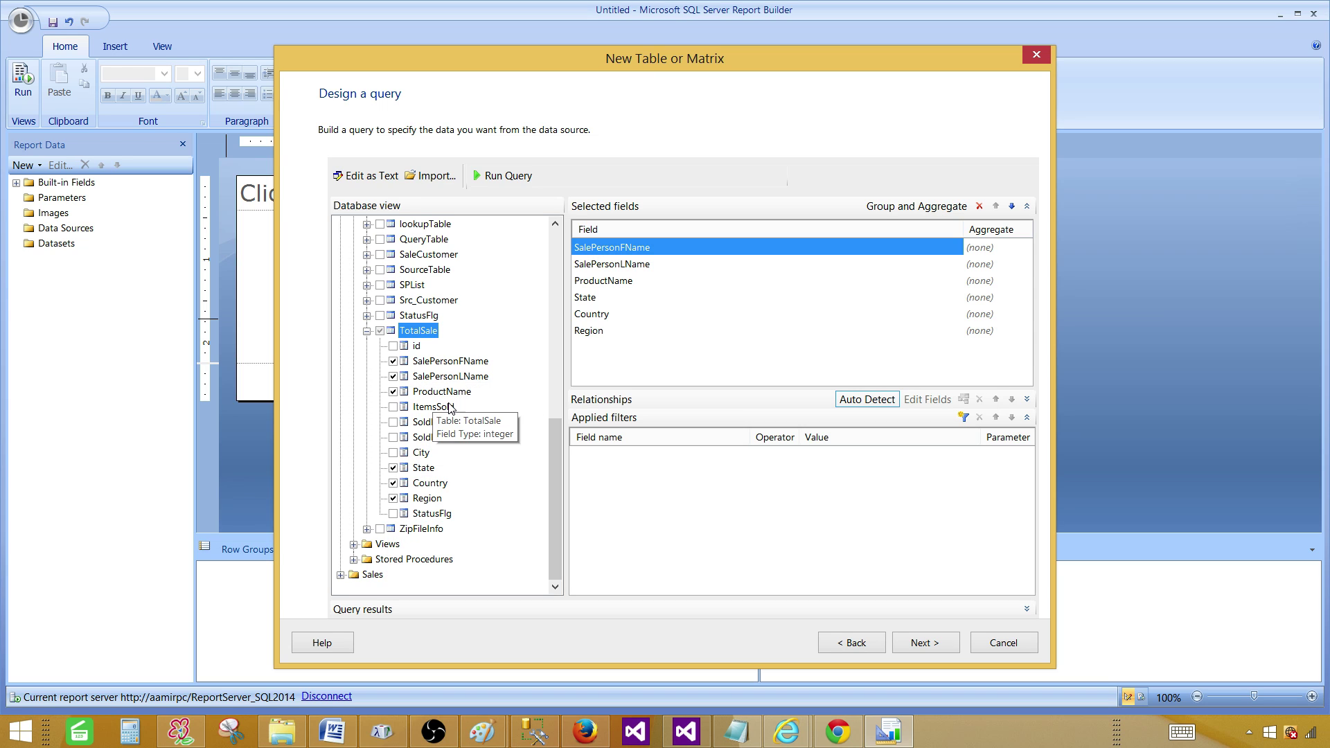
click(514, 176)
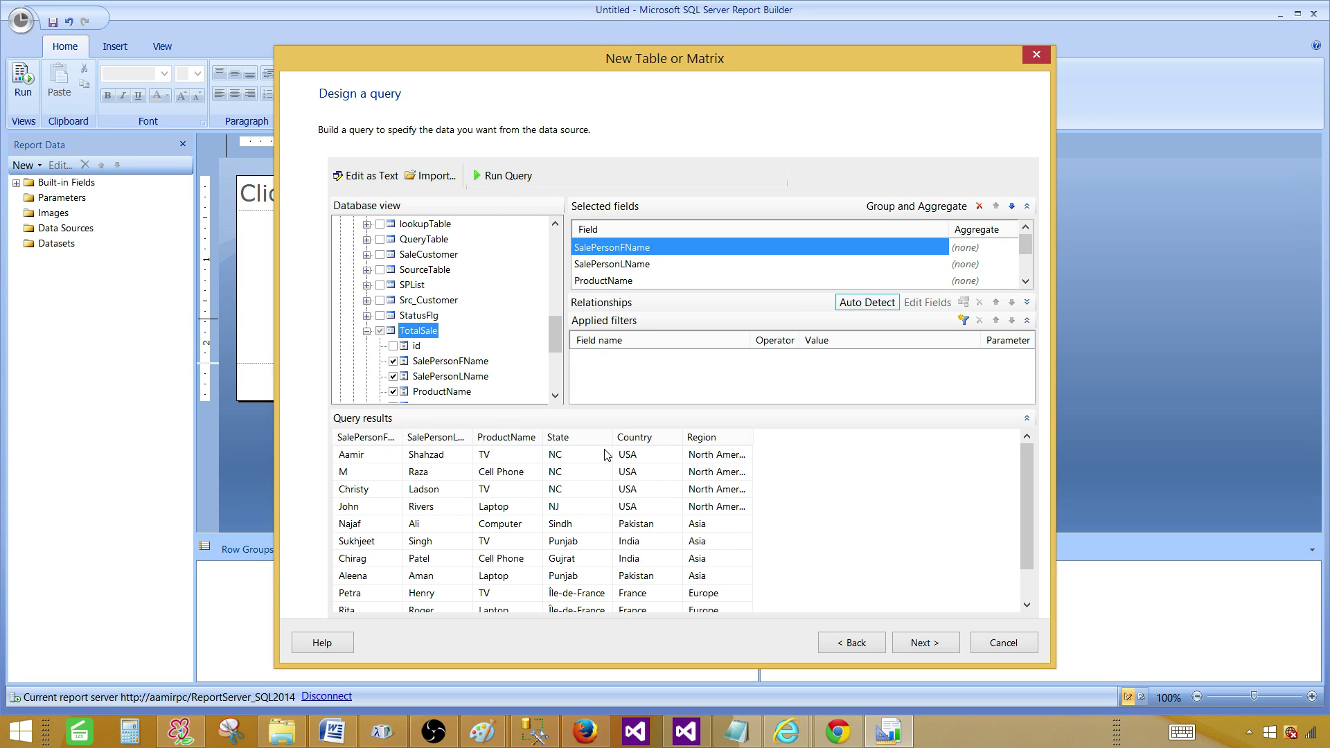
drag(753, 437, 837, 441)
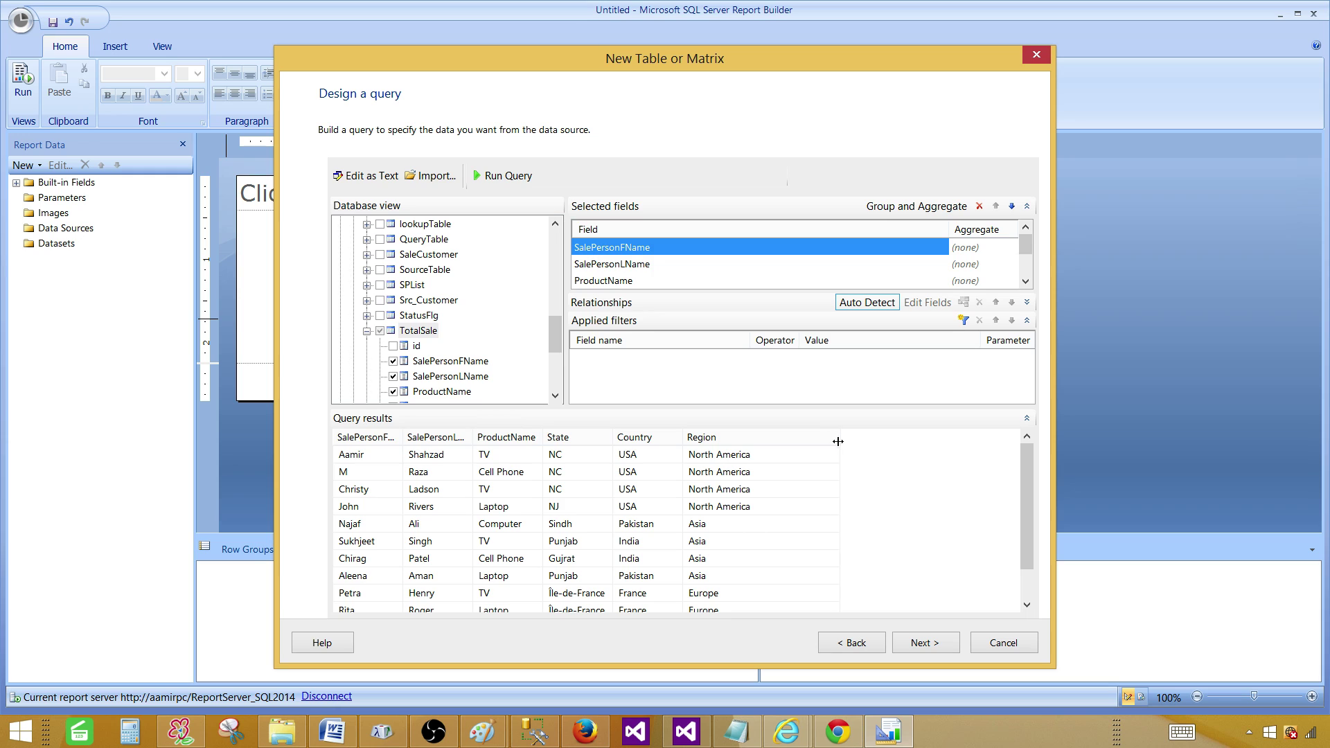
- Switch to SQL text view, select and run the TotalSale query, then cancel the Import Query dialog
click(372, 177)
click(502, 275)
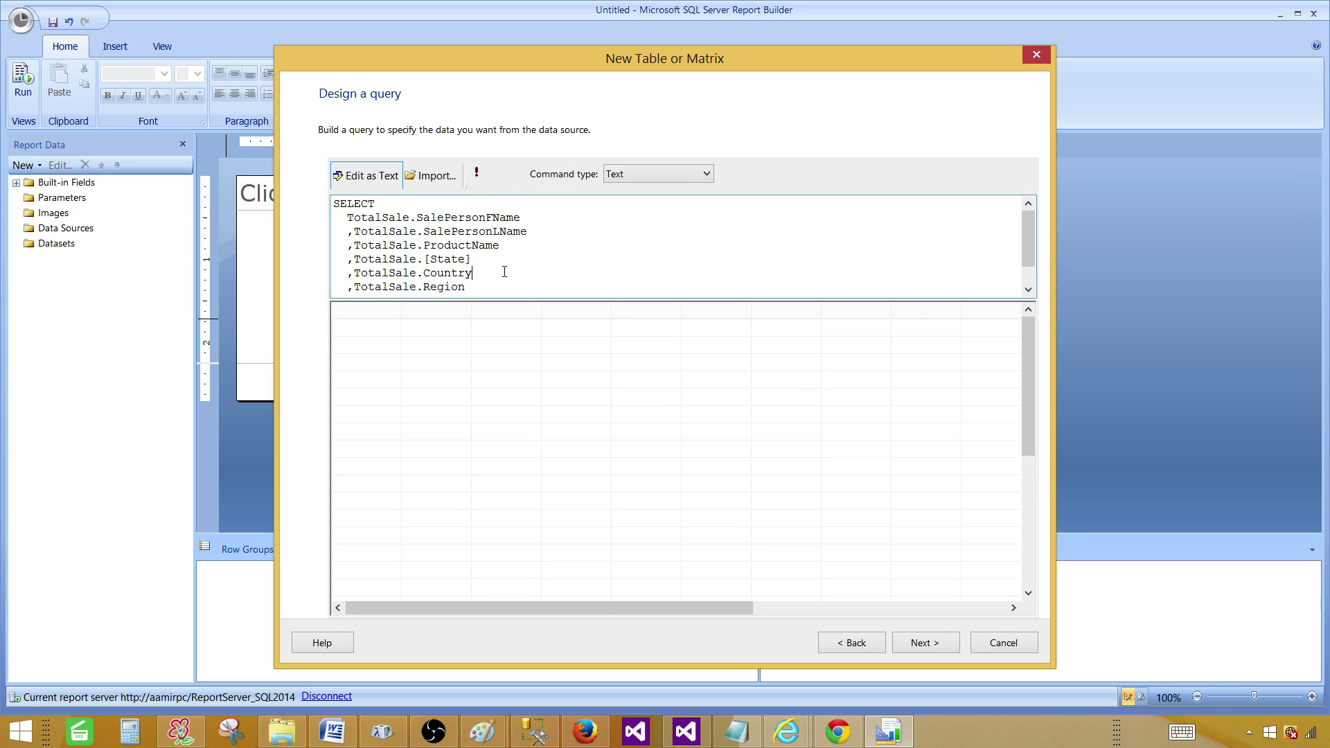
scroll(621, 270, down, 1)
drag(567, 300, 573, 414)
drag(452, 325, 334, 202)
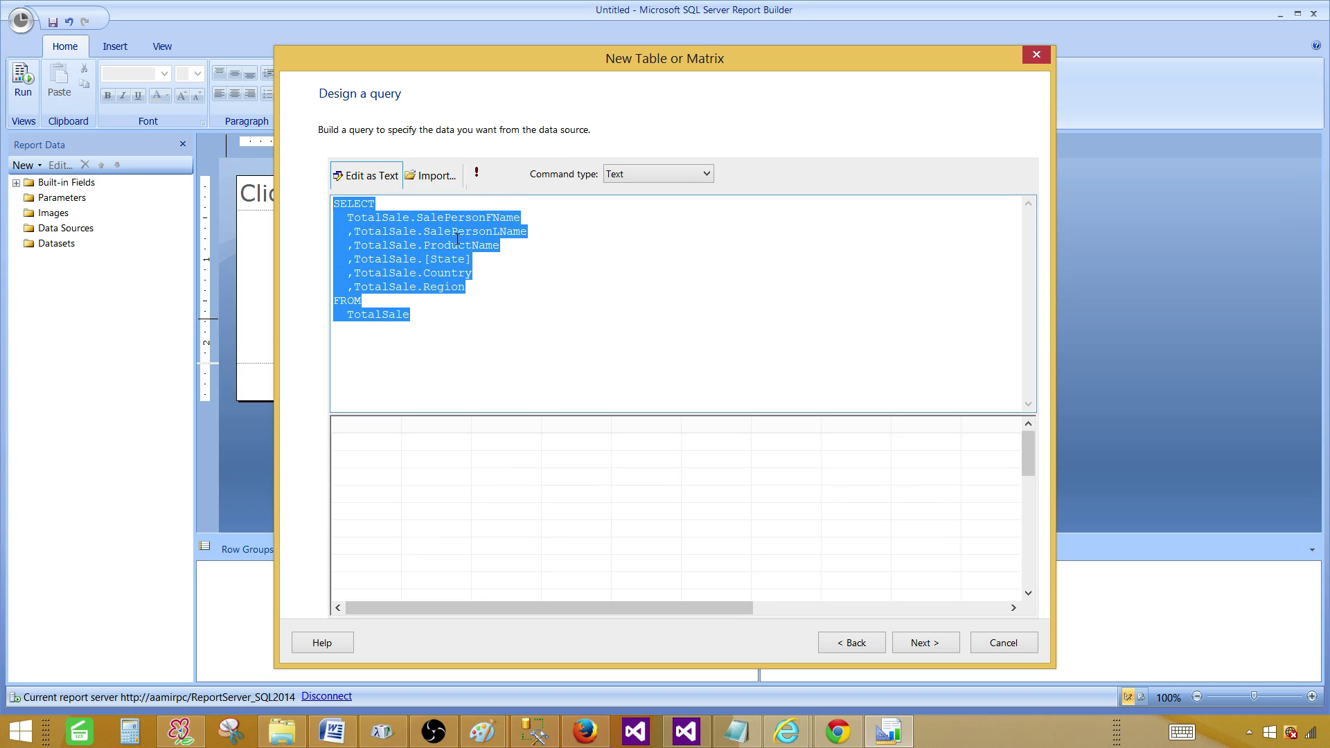
click(488, 173)
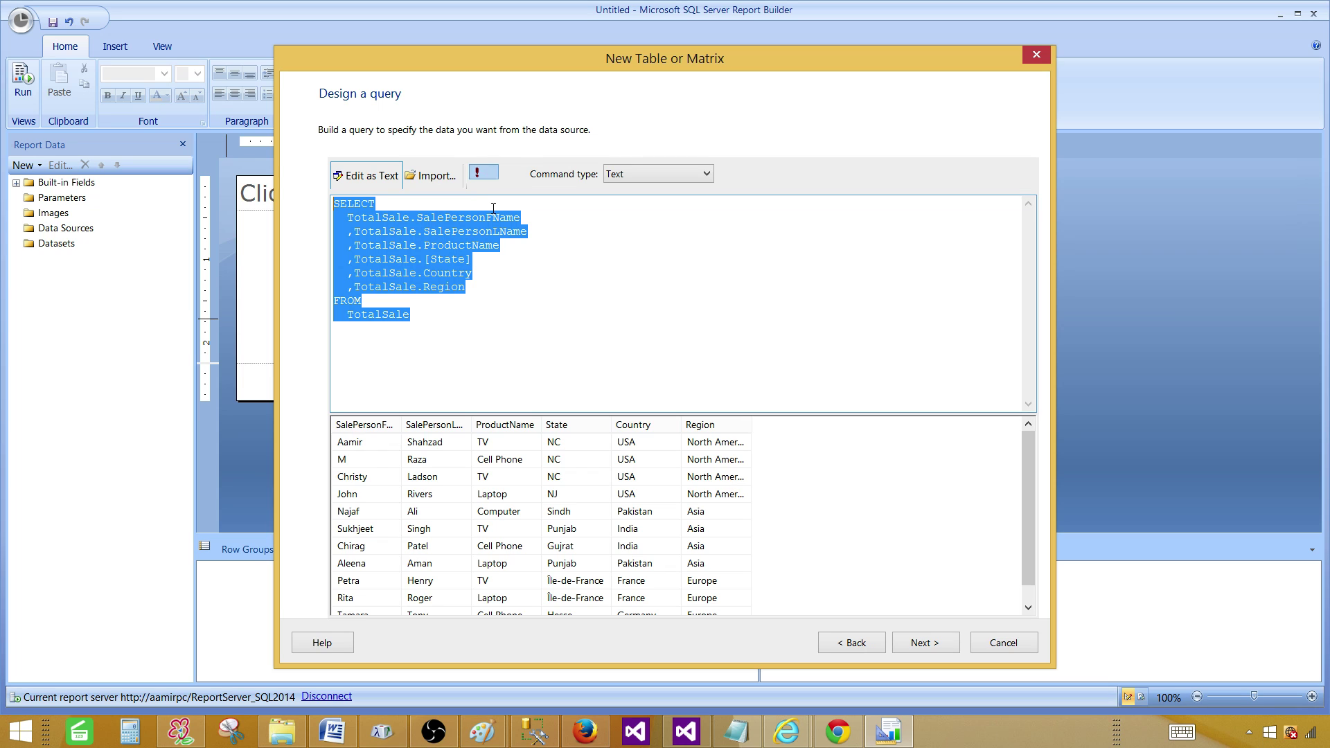
click(434, 179)
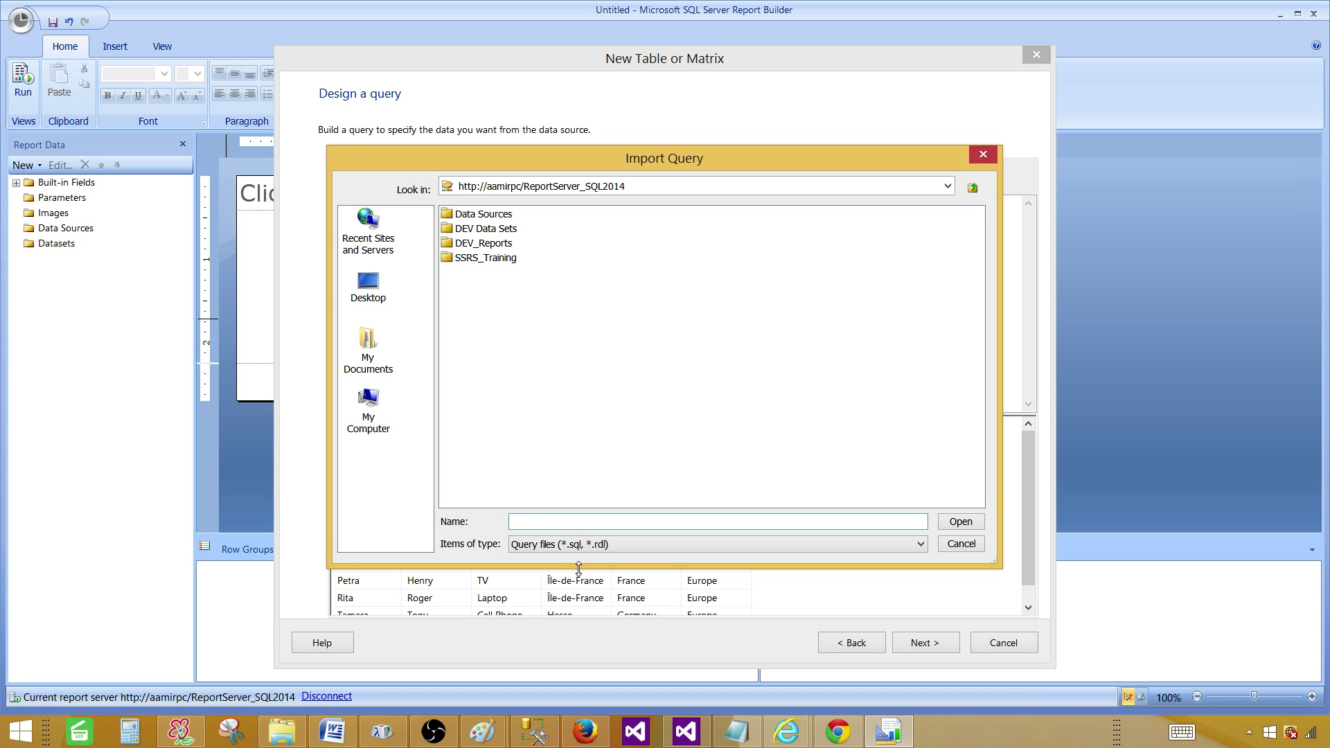
click(961, 544)
- Keep the Text command type and confirm the TotalSale query fields in the graphical designer
key(Right)
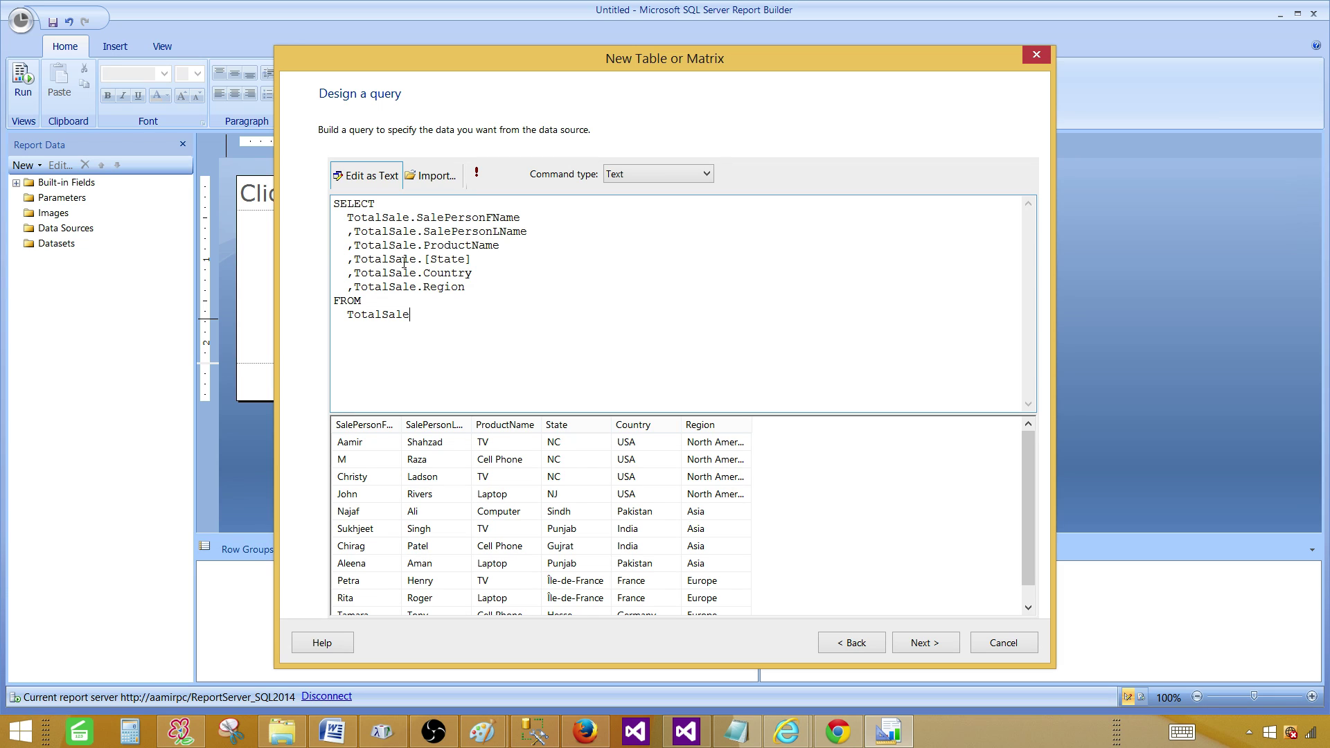
click(610, 175)
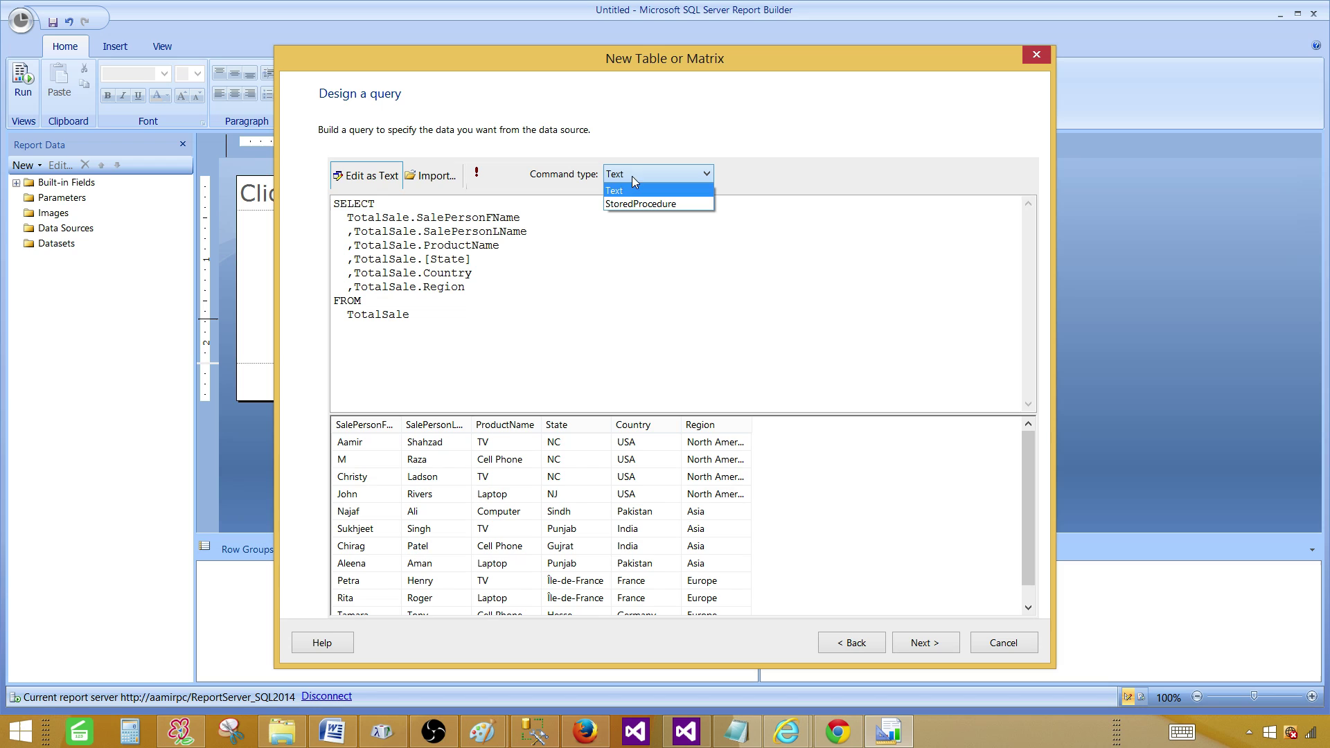
click(628, 191)
click(415, 316)
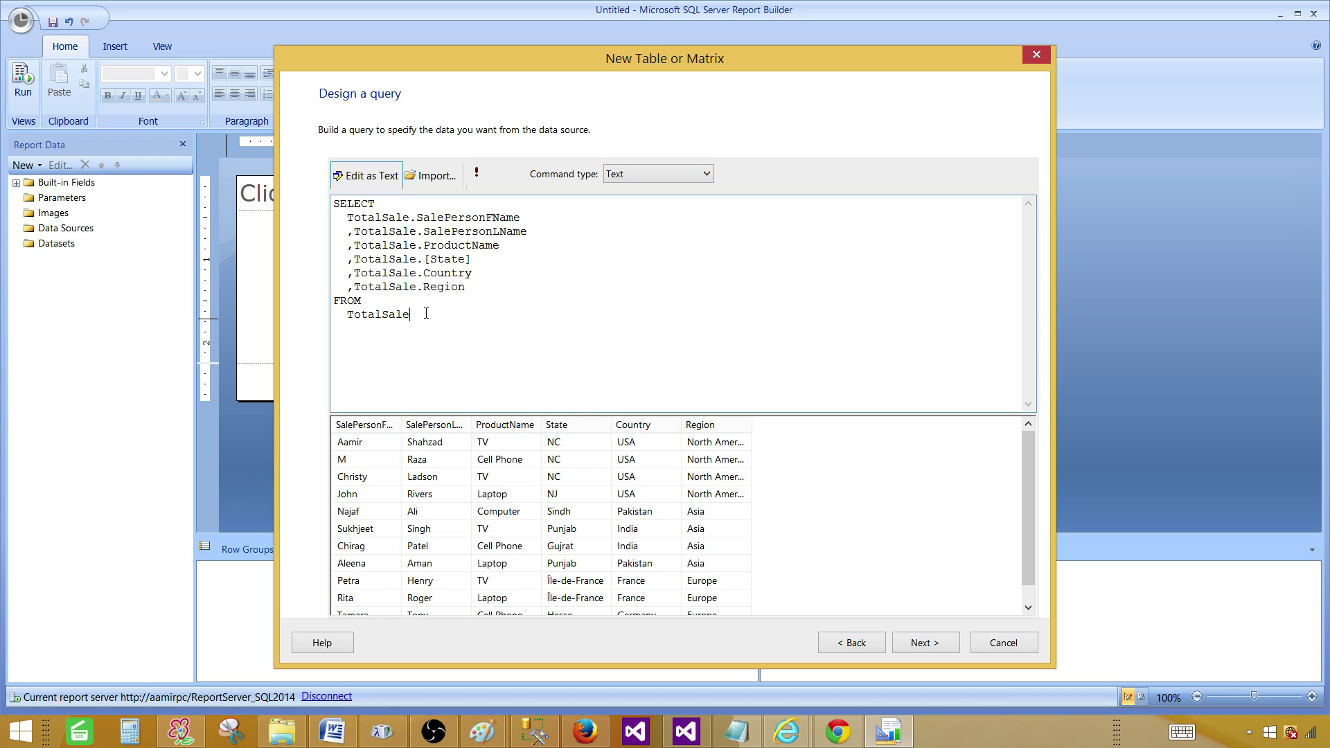
click(367, 177)
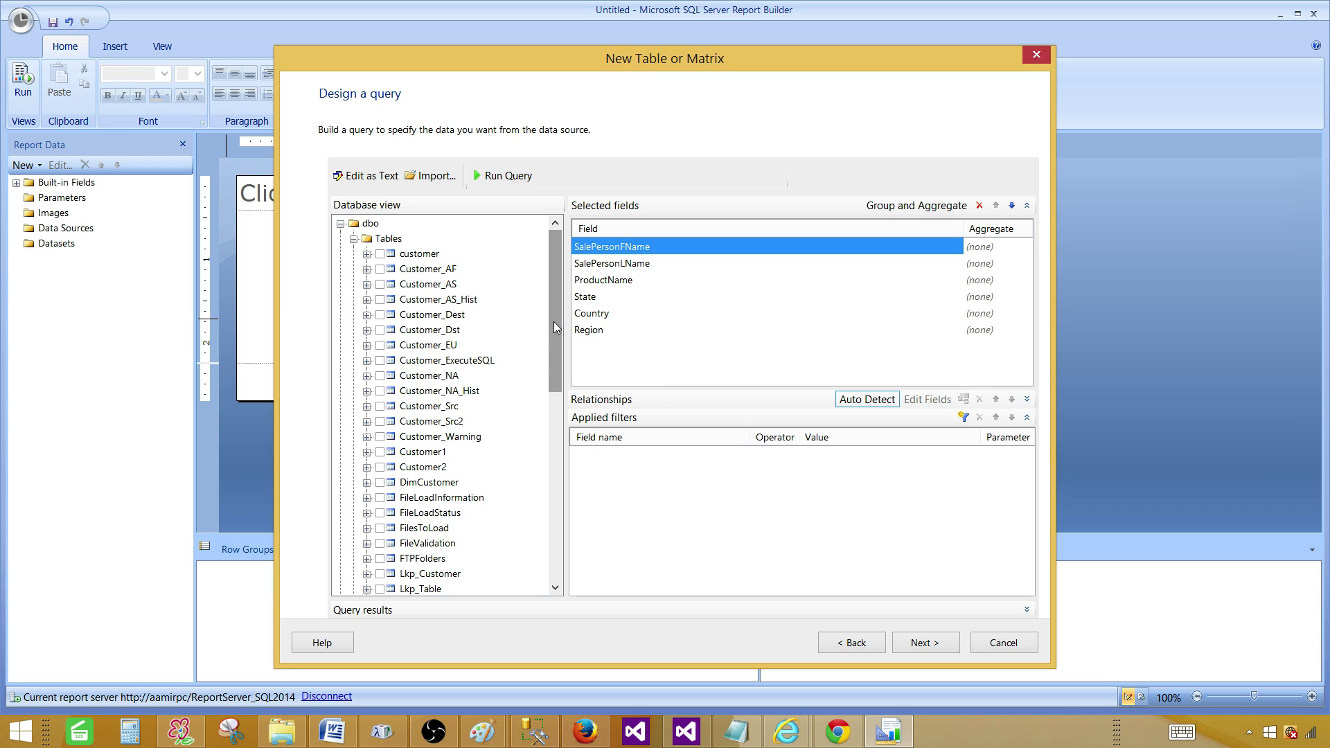
drag(555, 271, 554, 443)
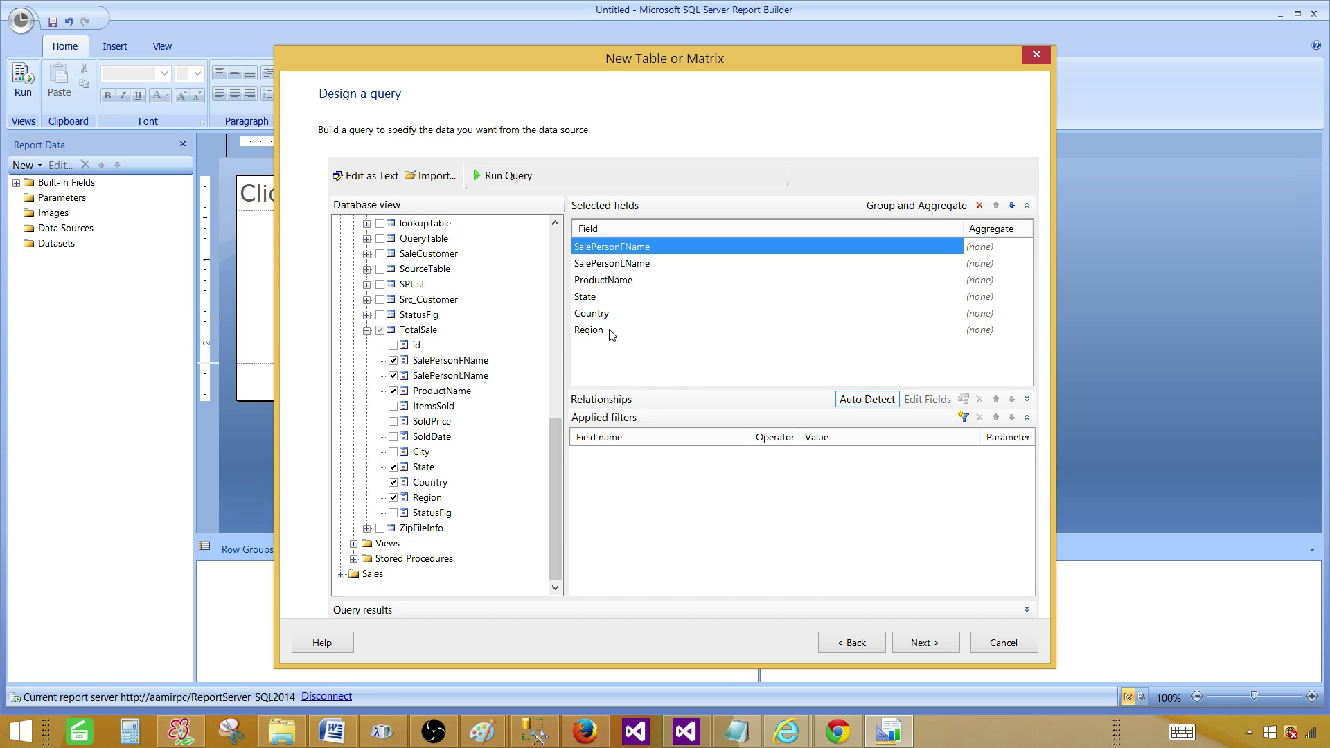
click(921, 644)
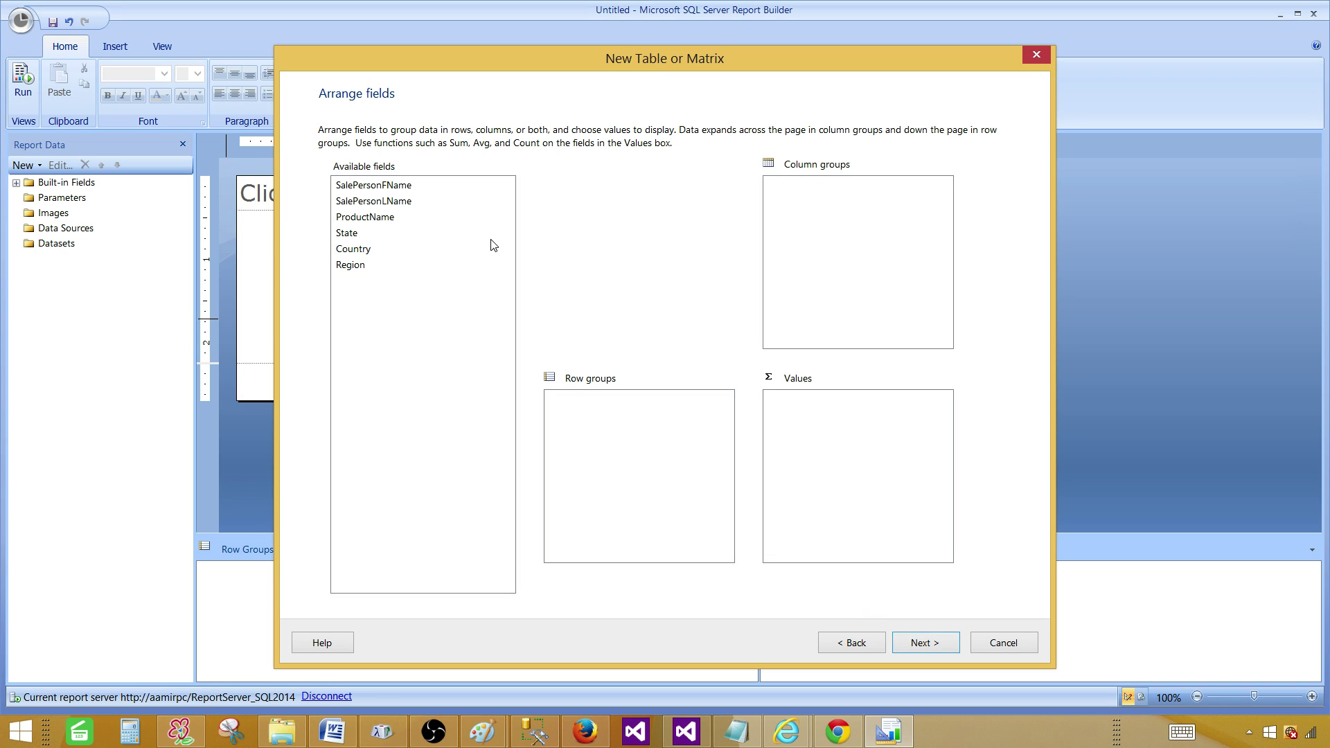
- Drag SalePersonFName from Available fields into the Values box
drag(391, 185, 837, 266)
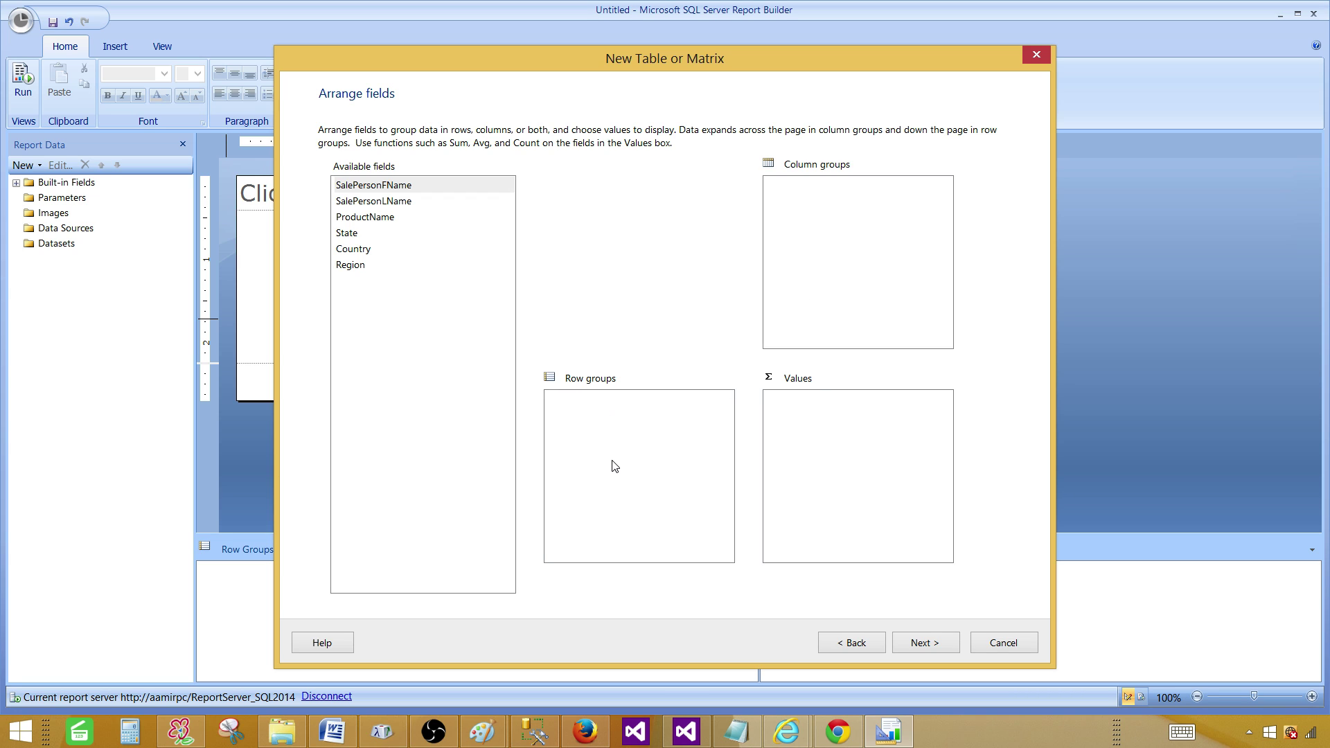
click(372, 271)
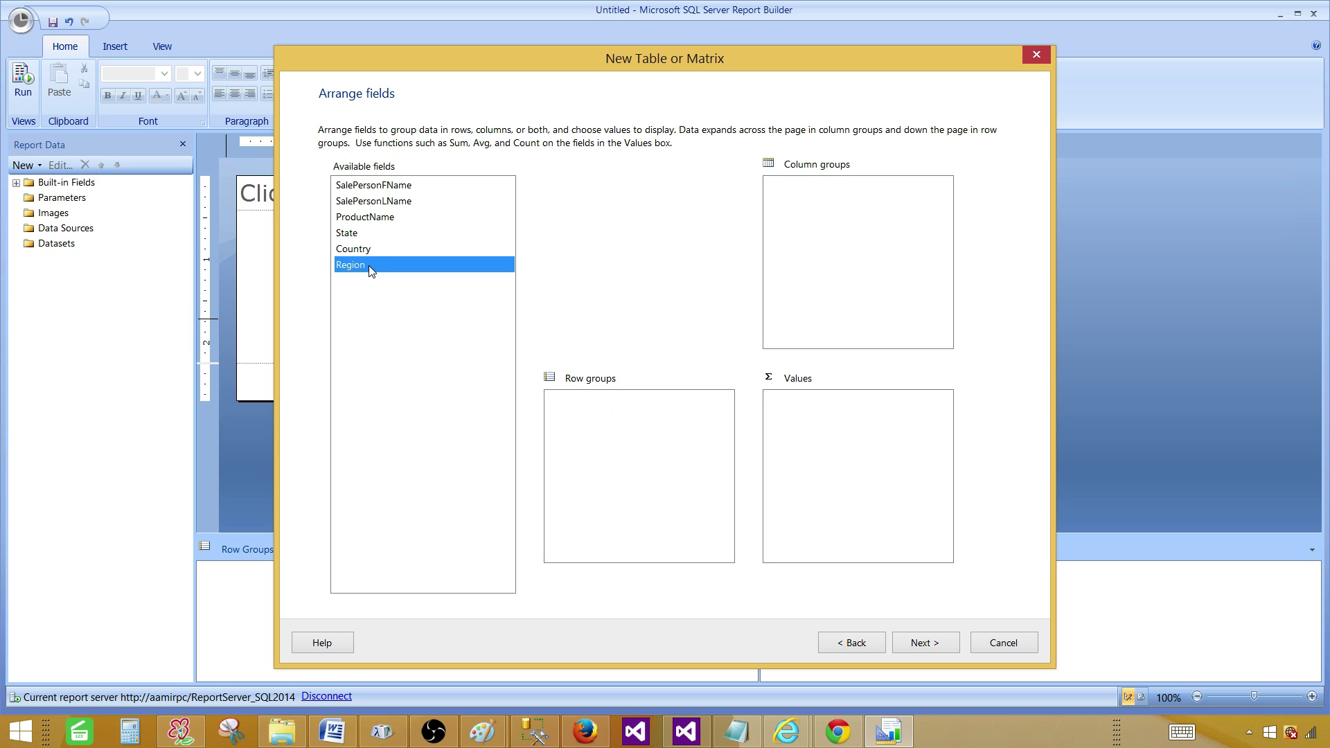
shift+click(366, 186)
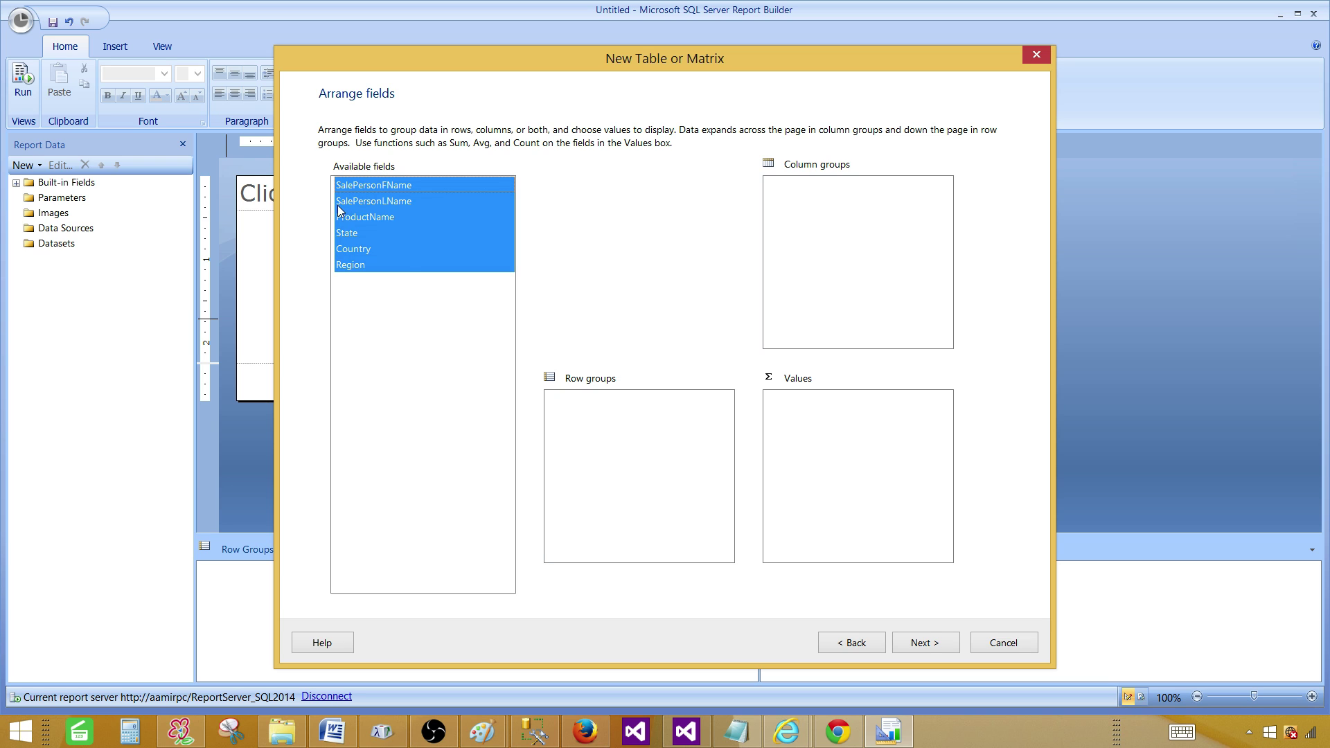
click(374, 201)
click(377, 185)
drag(402, 187, 875, 460)
click(375, 204)
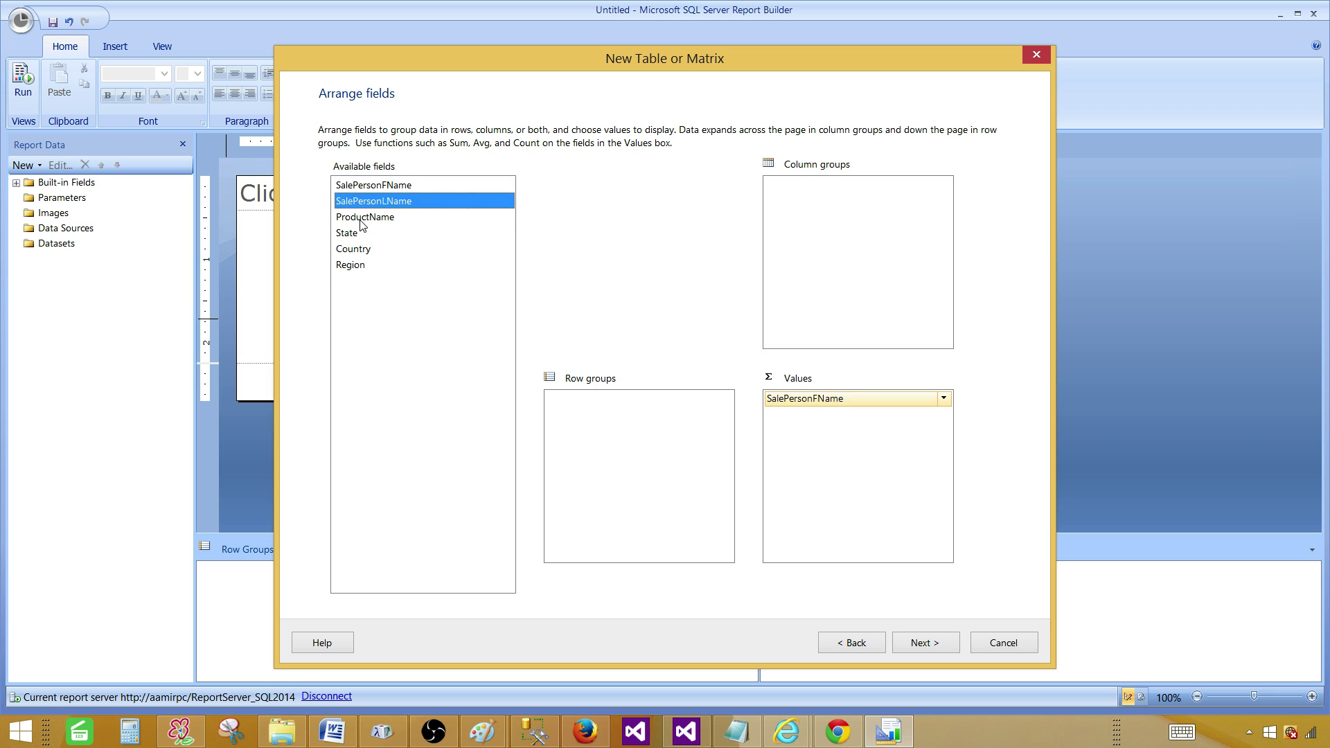
click(361, 221)
click(384, 186)
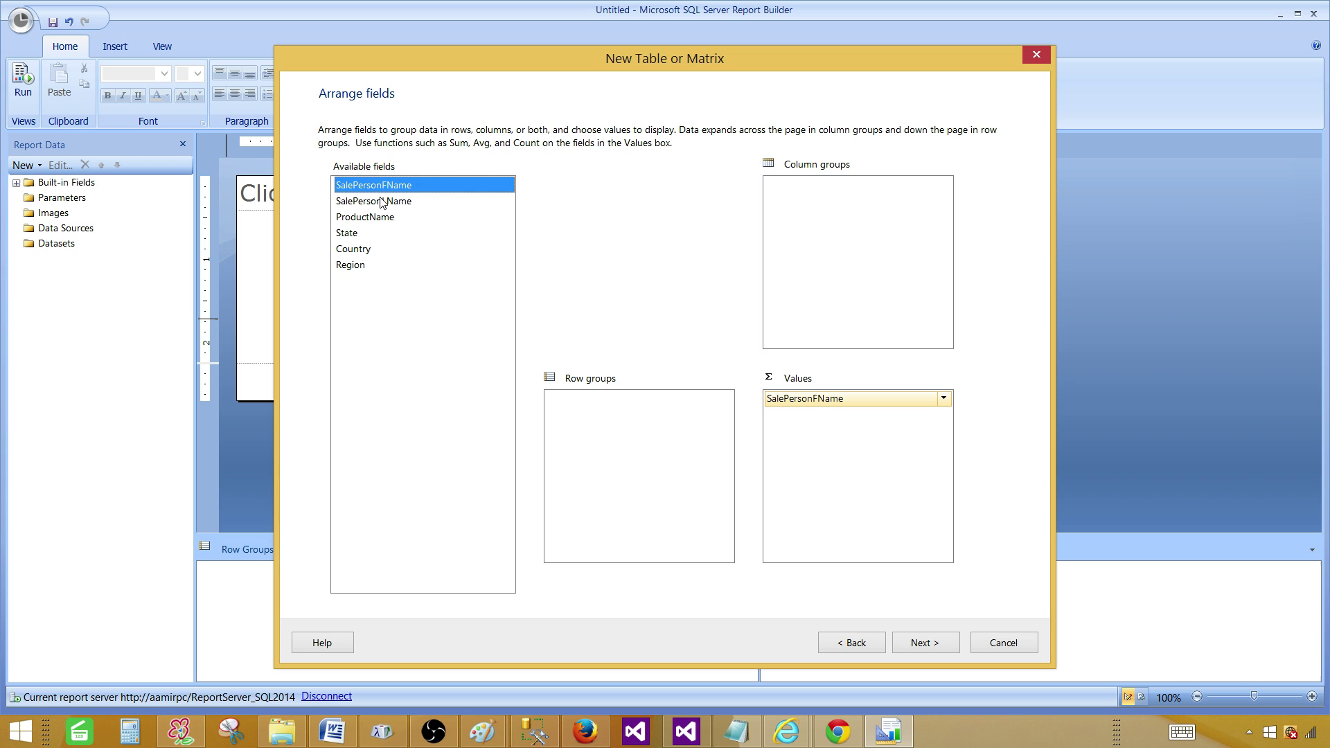
shift+click(354, 268)
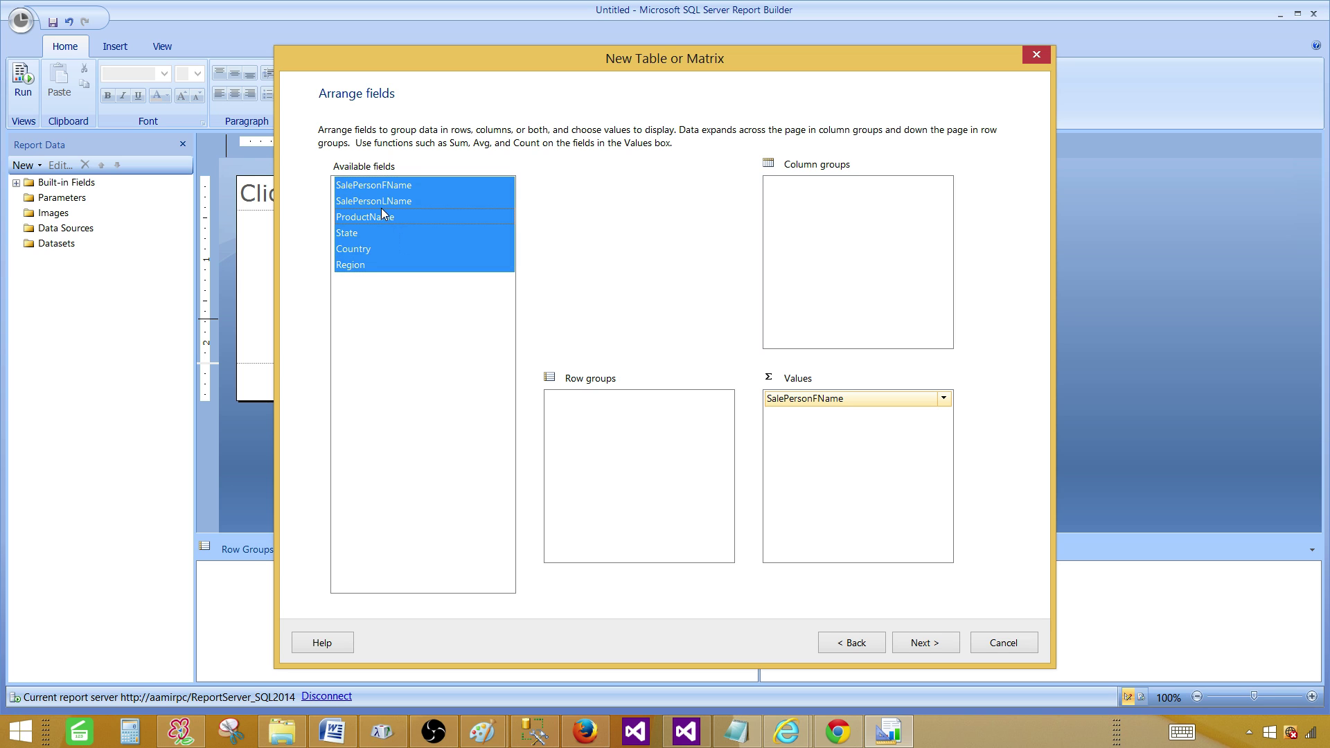
- Add all six TotalSale fields to Values, dropping the duplicate and keeping SalePersonFName first
drag(383, 214, 881, 416)
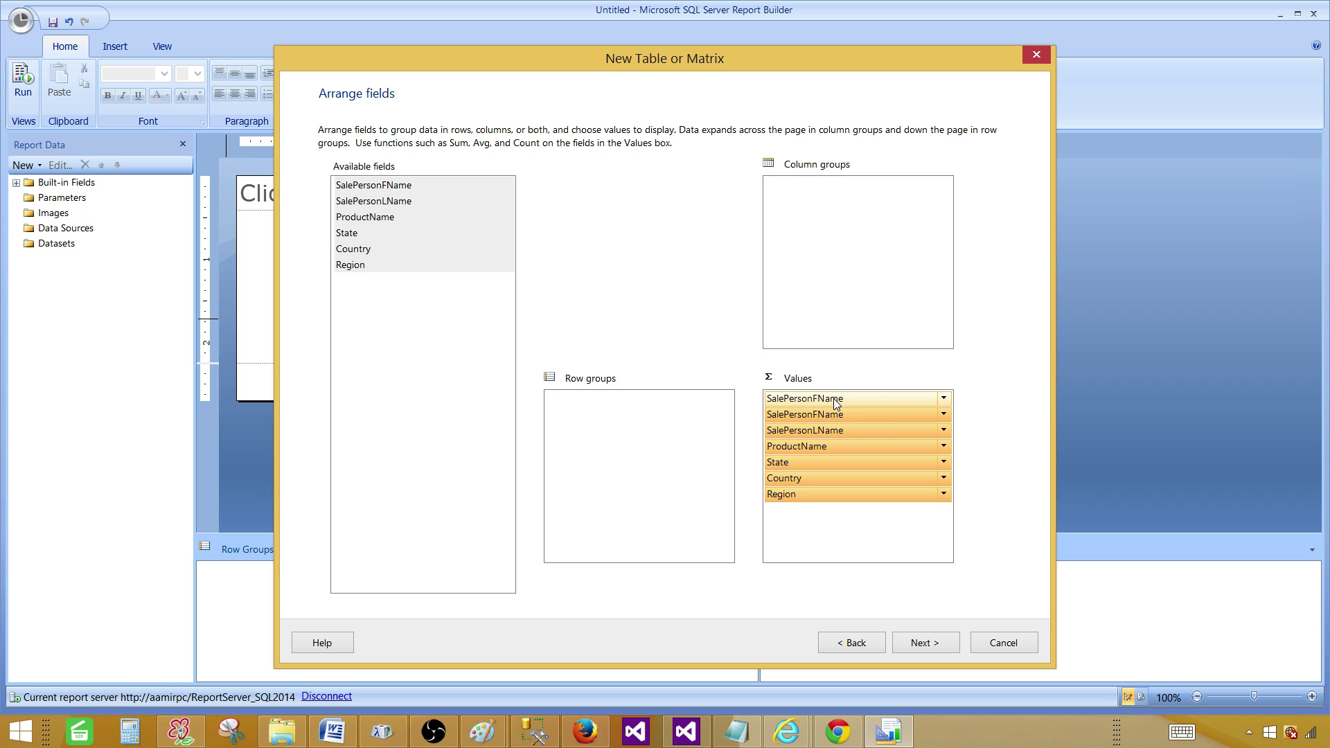
click(870, 401)
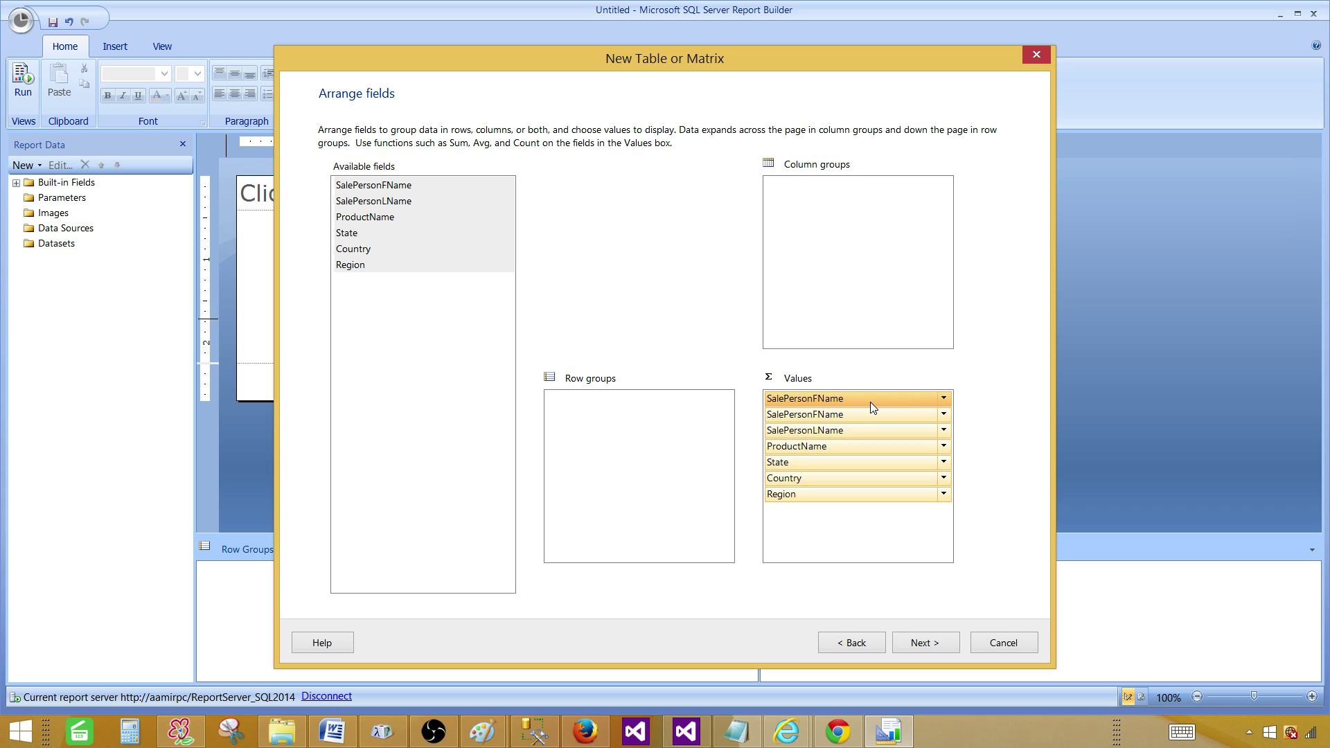
right_click(870, 402)
click(865, 399)
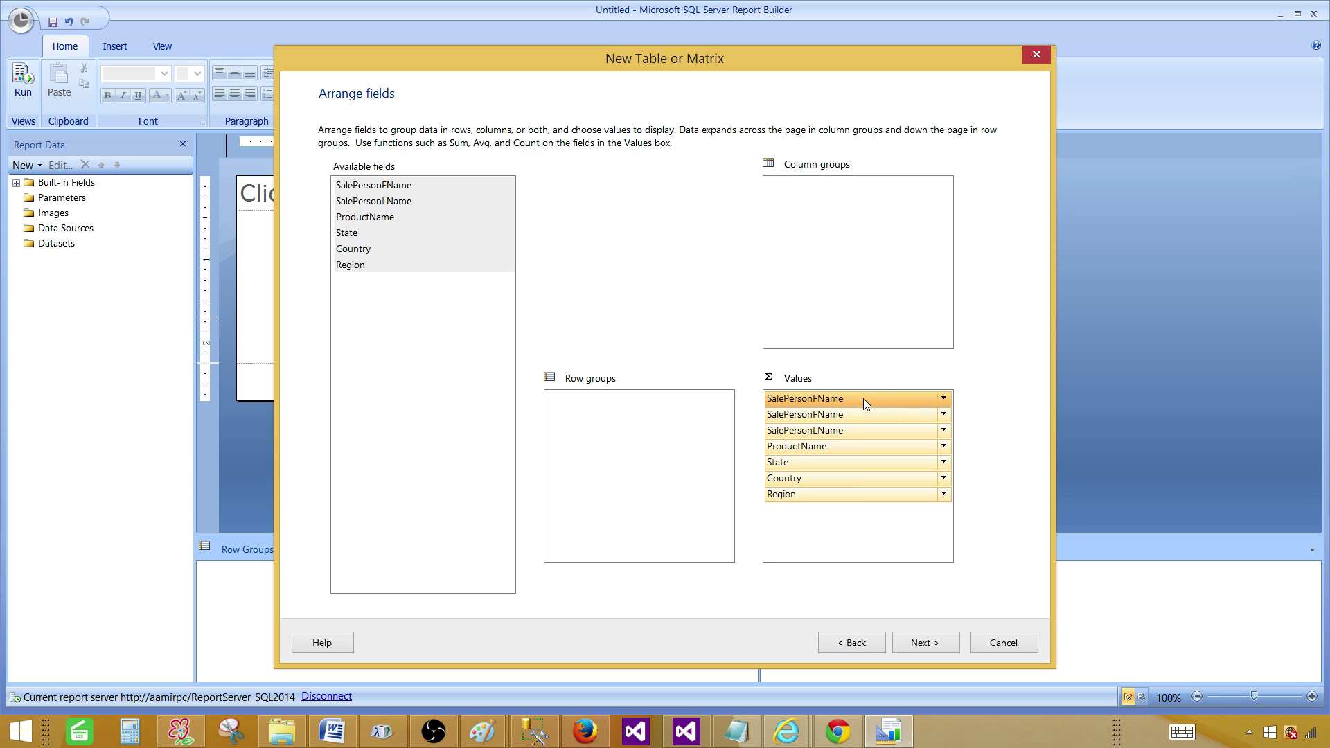
click(943, 398)
click(945, 400)
drag(866, 402, 400, 305)
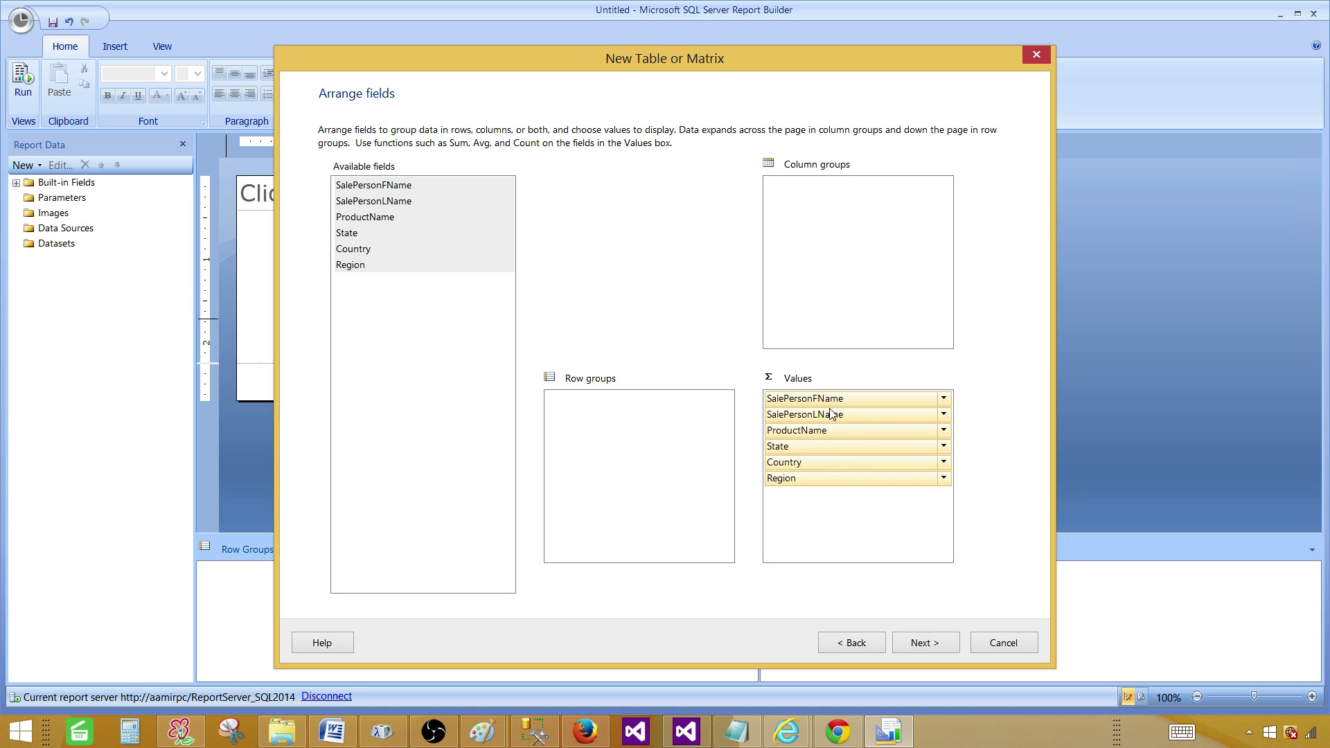
drag(830, 399, 458, 364)
click(374, 192)
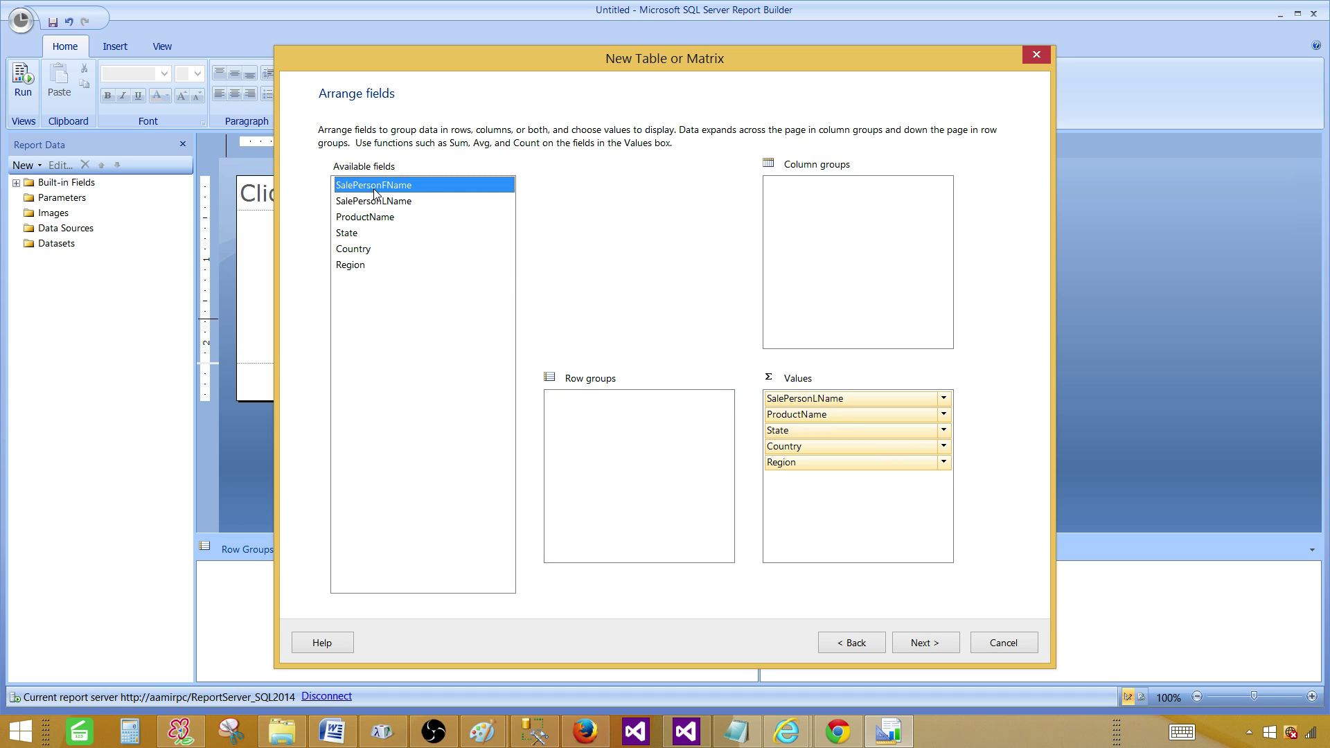
drag(369, 193, 808, 489)
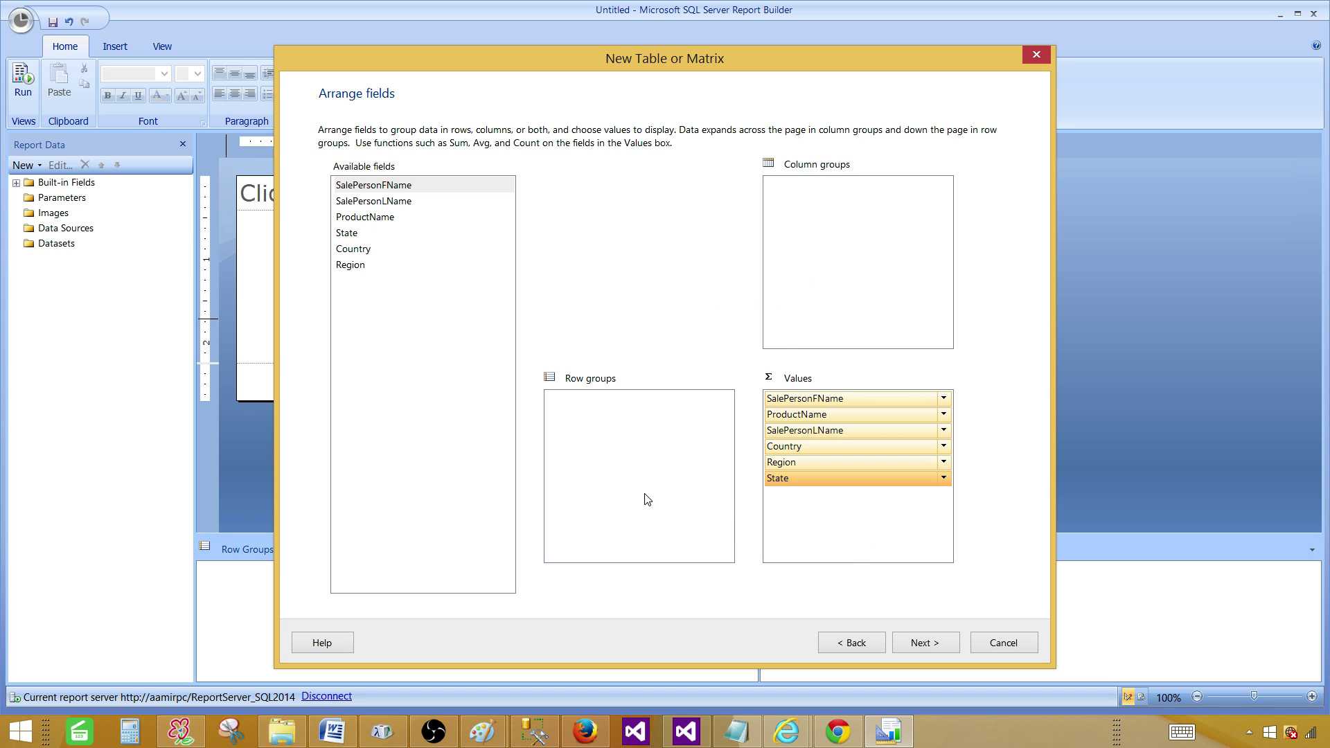
- Move on to the Choose the layout page previewing the six-column flat table
click(924, 642)
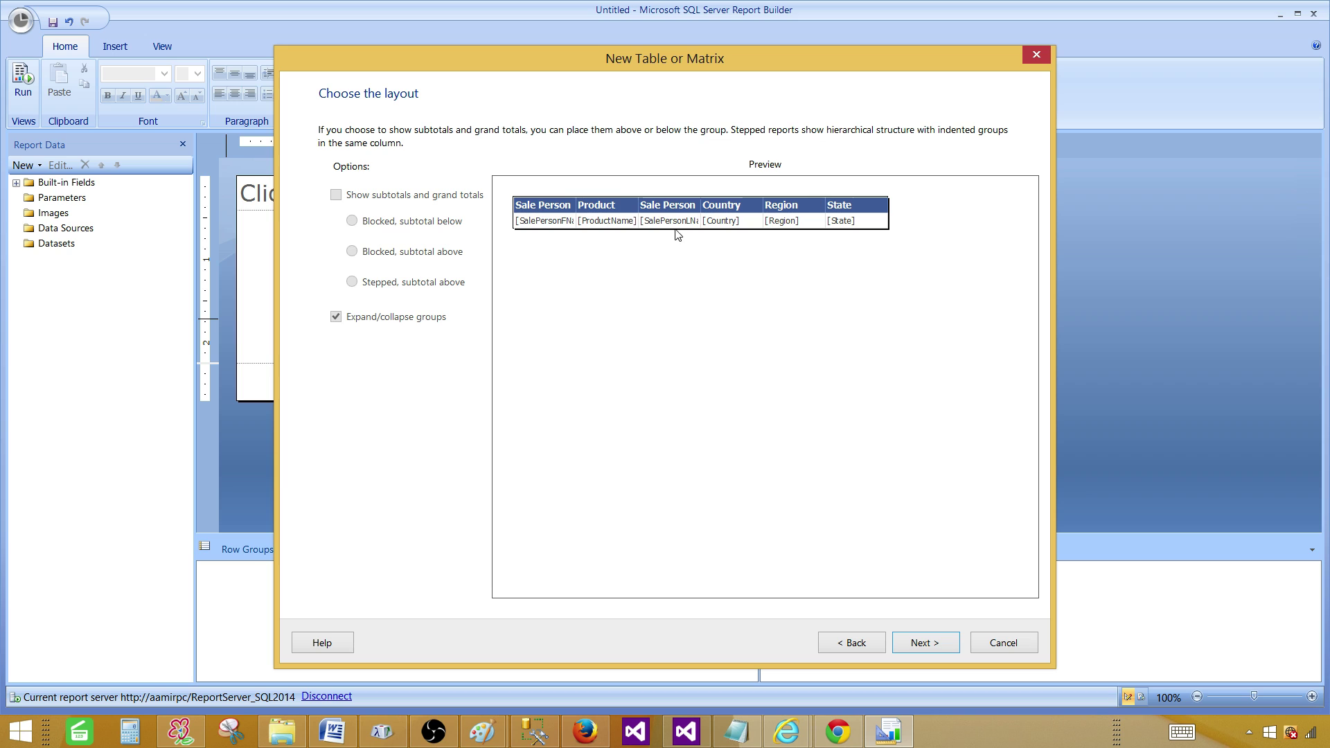
- Apply the green Forest style to the table and finish the wizard
click(916, 644)
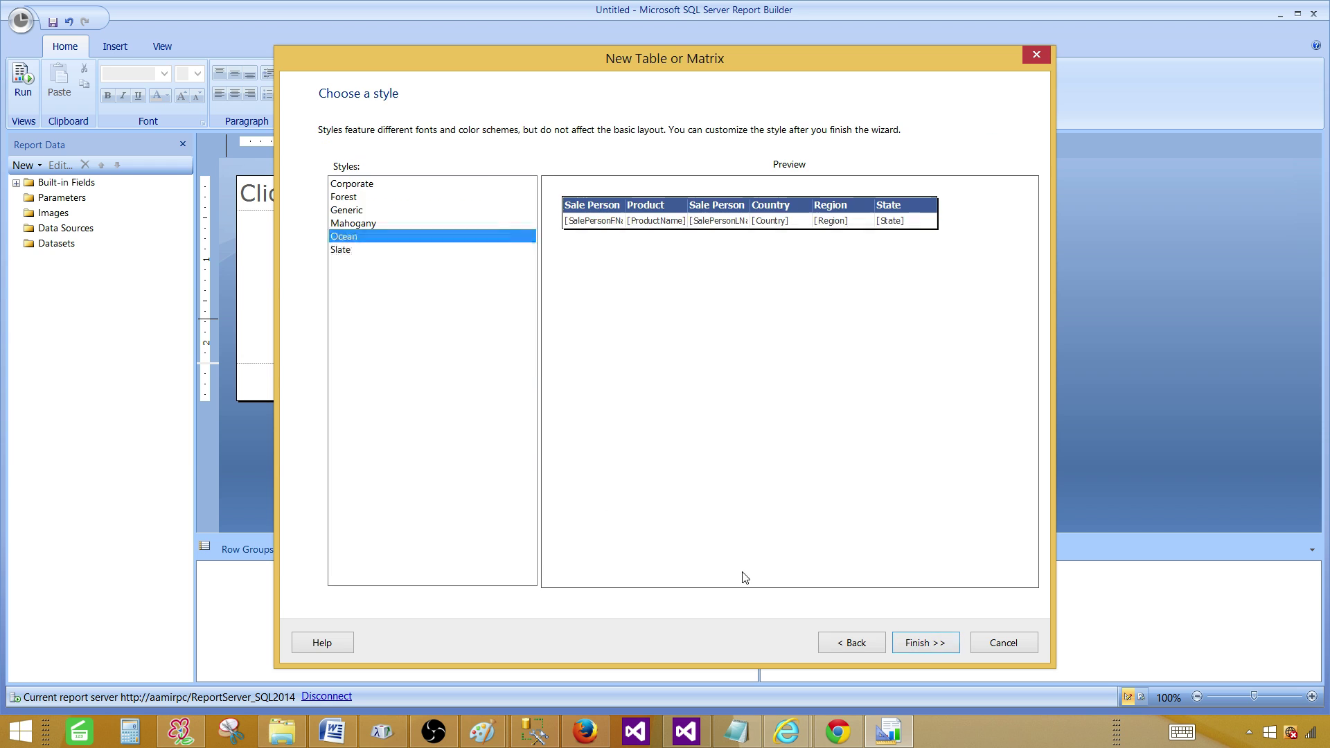
click(352, 185)
click(351, 197)
click(351, 210)
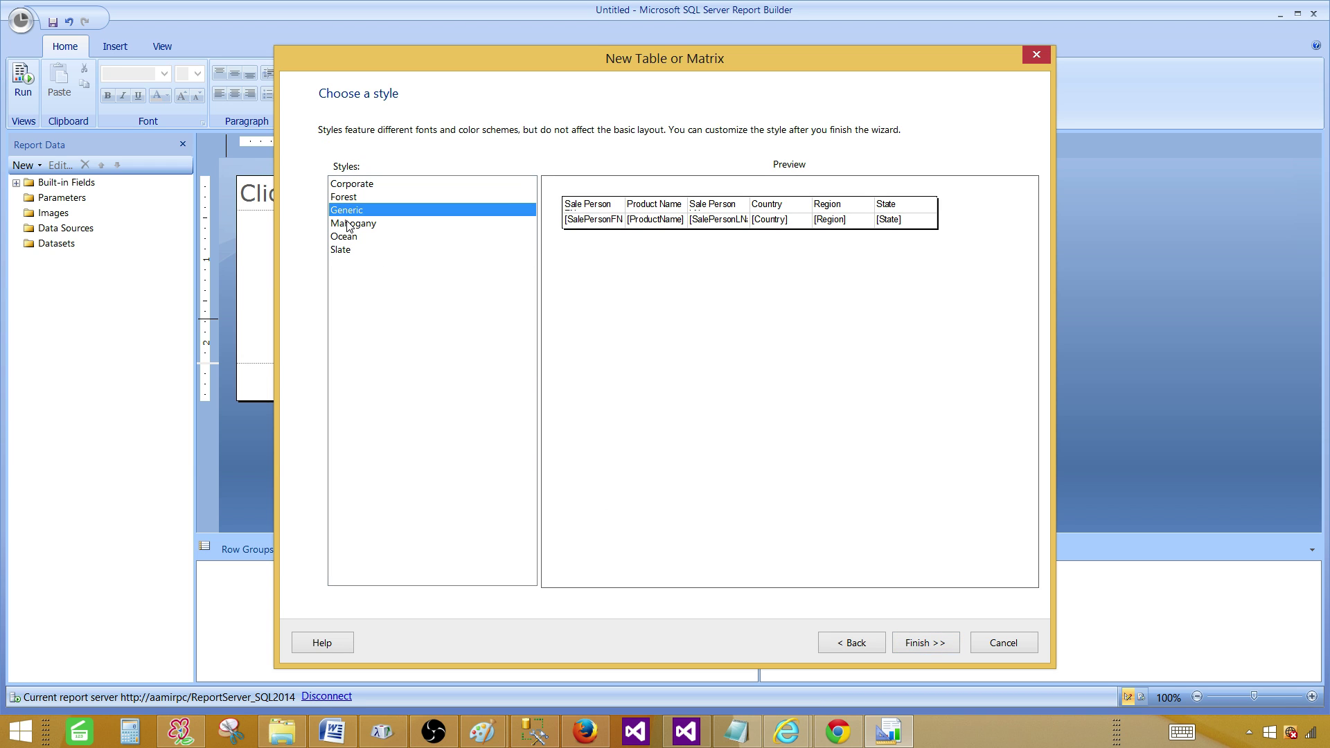
click(348, 224)
click(353, 198)
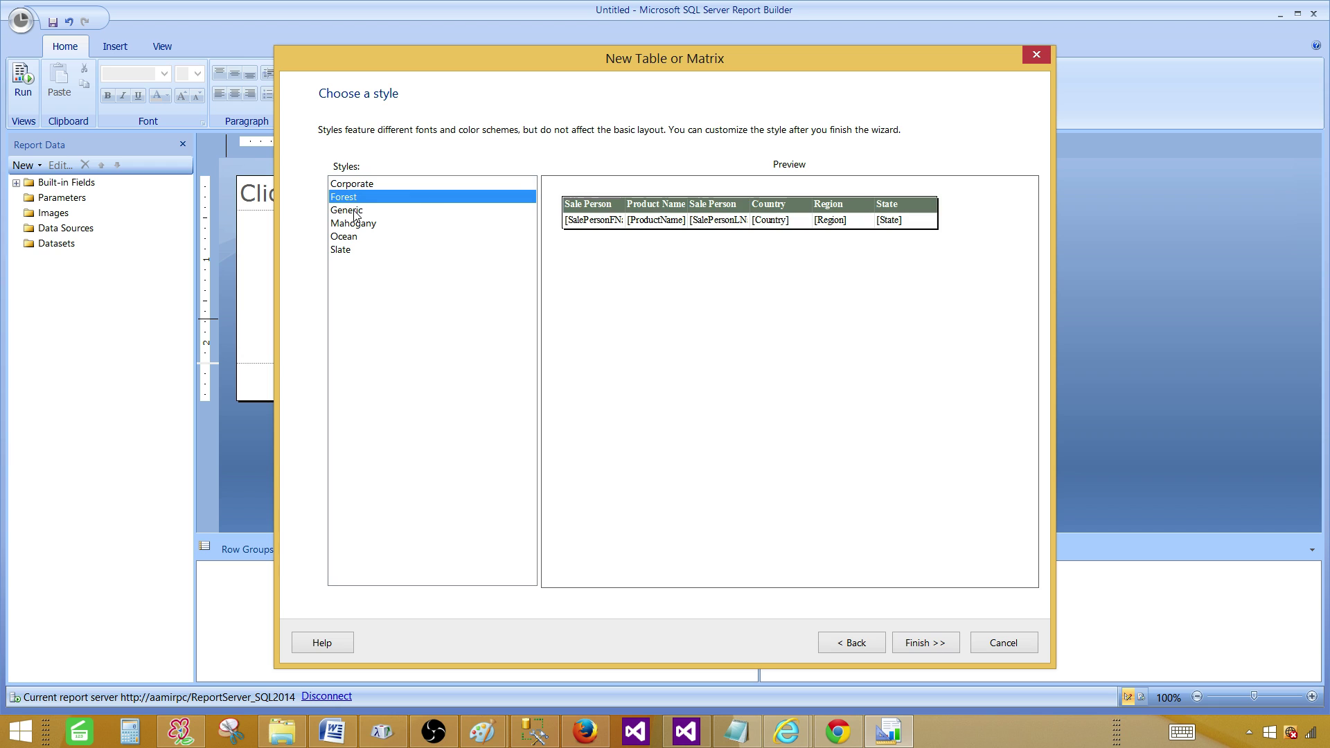
click(918, 644)
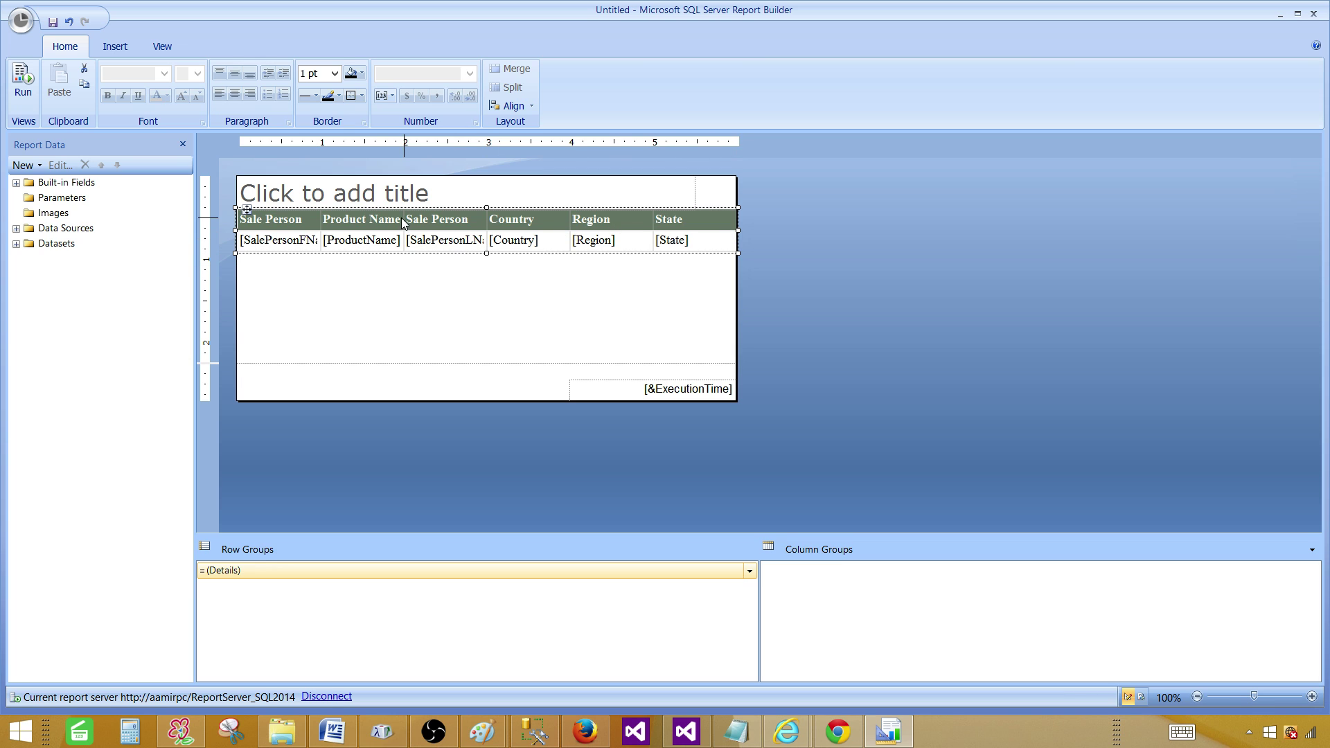
click(302, 216)
click(298, 272)
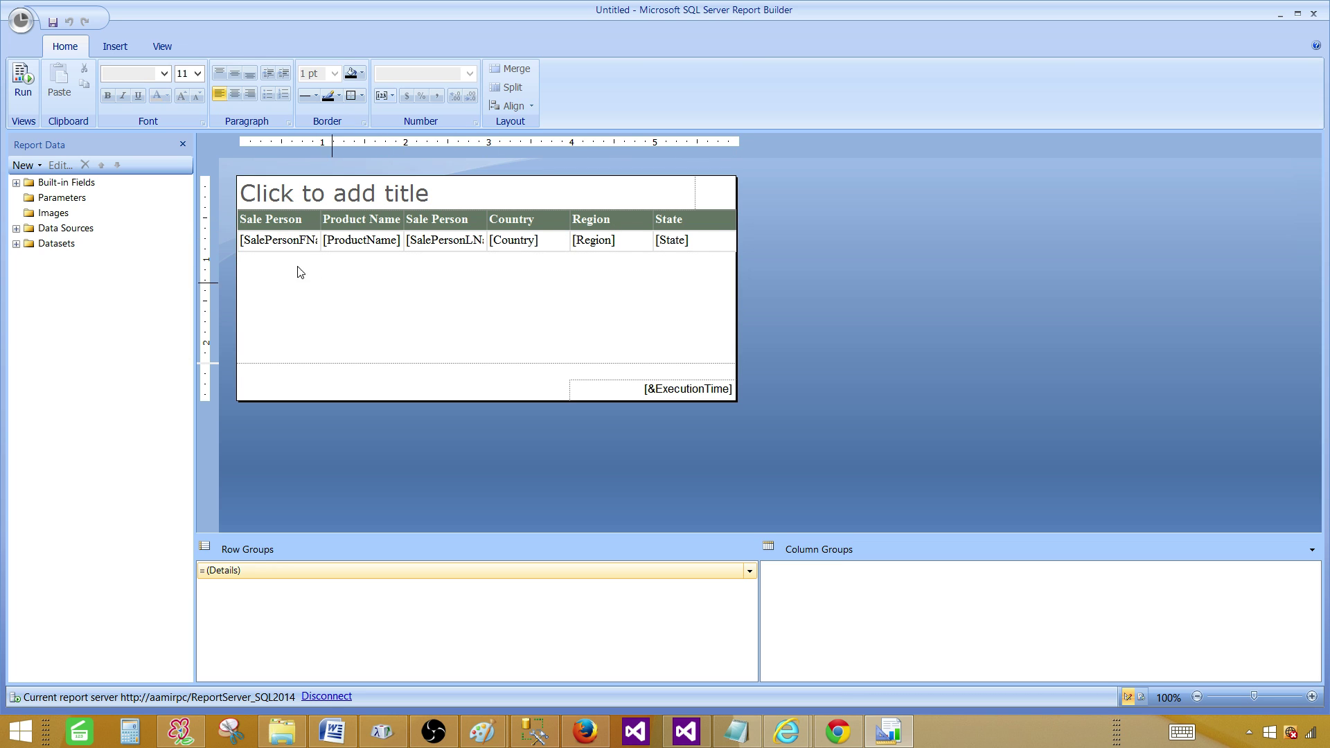
- Run the report to see the Forest-styled table with eleven TotalSale rows
click(22, 93)
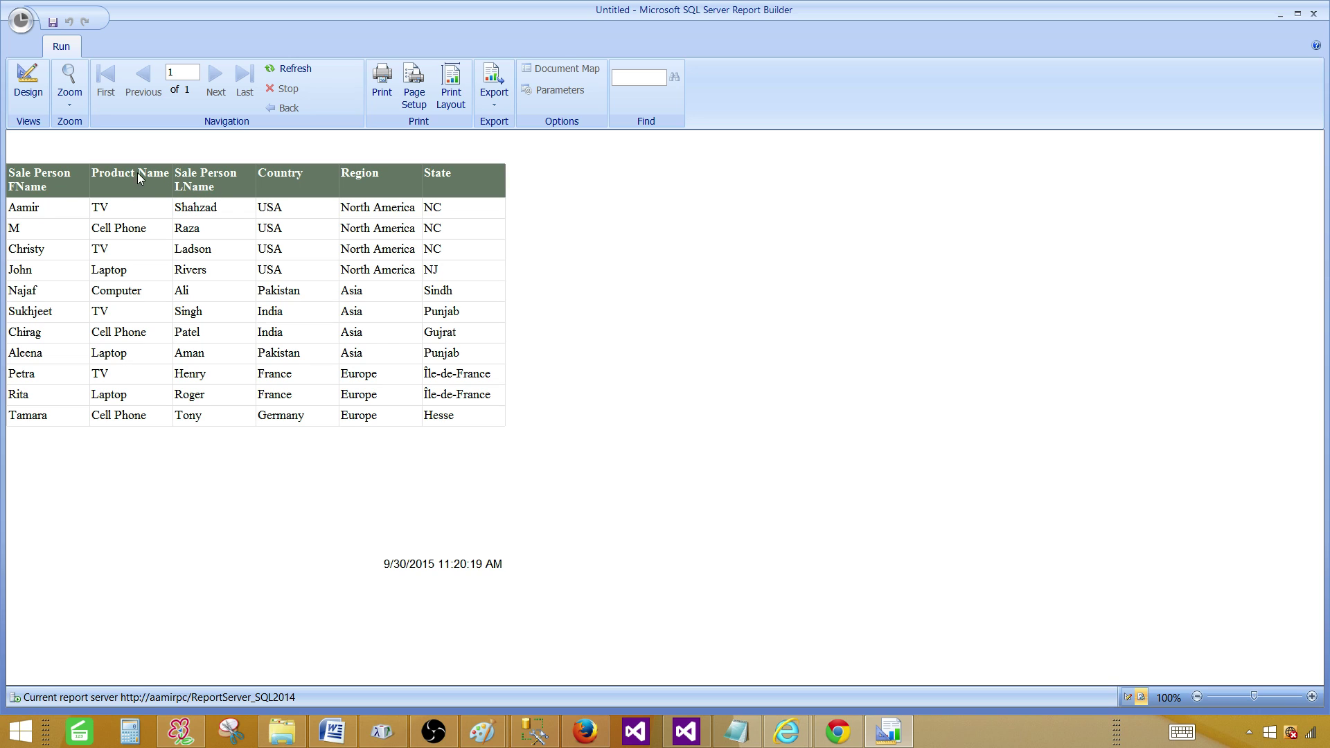
- Back in design view, retype FName in the first column header
click(28, 82)
click(302, 220)
drag(286, 232, 213, 217)
text(FNa)
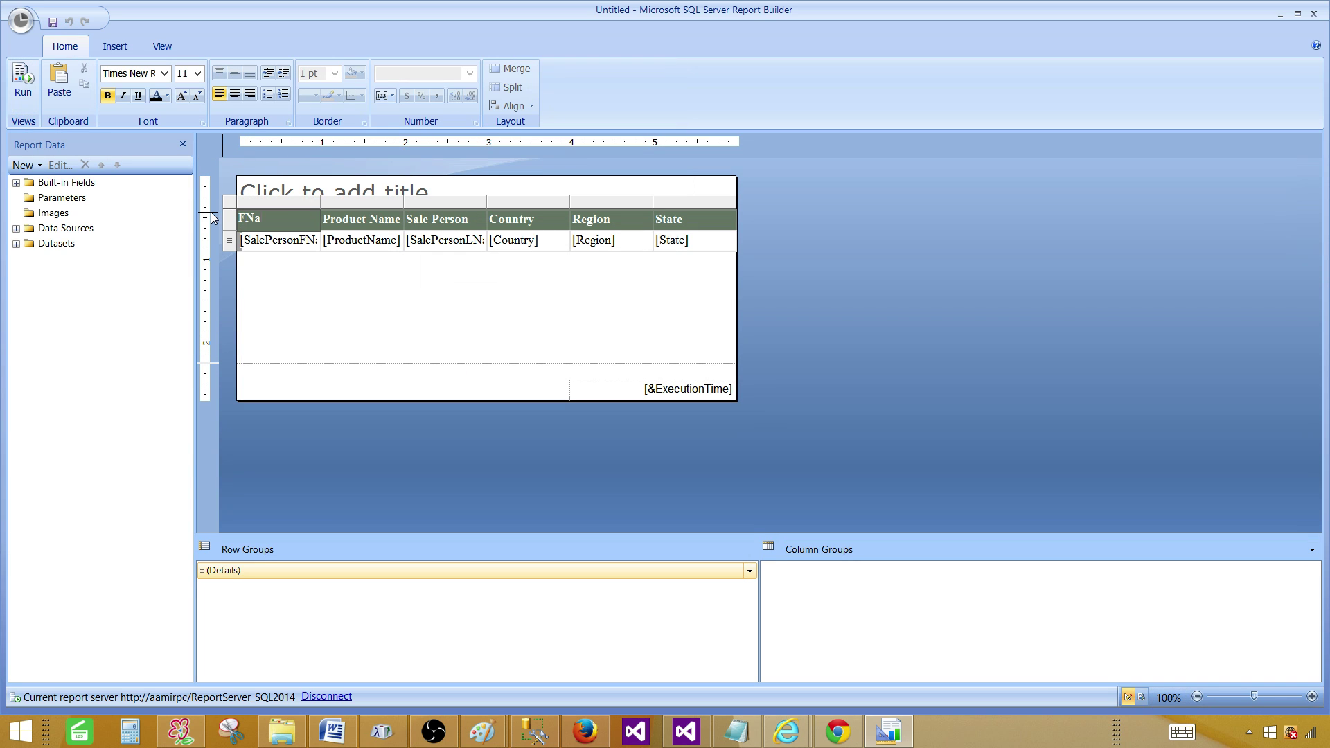
text(me)
click(480, 234)
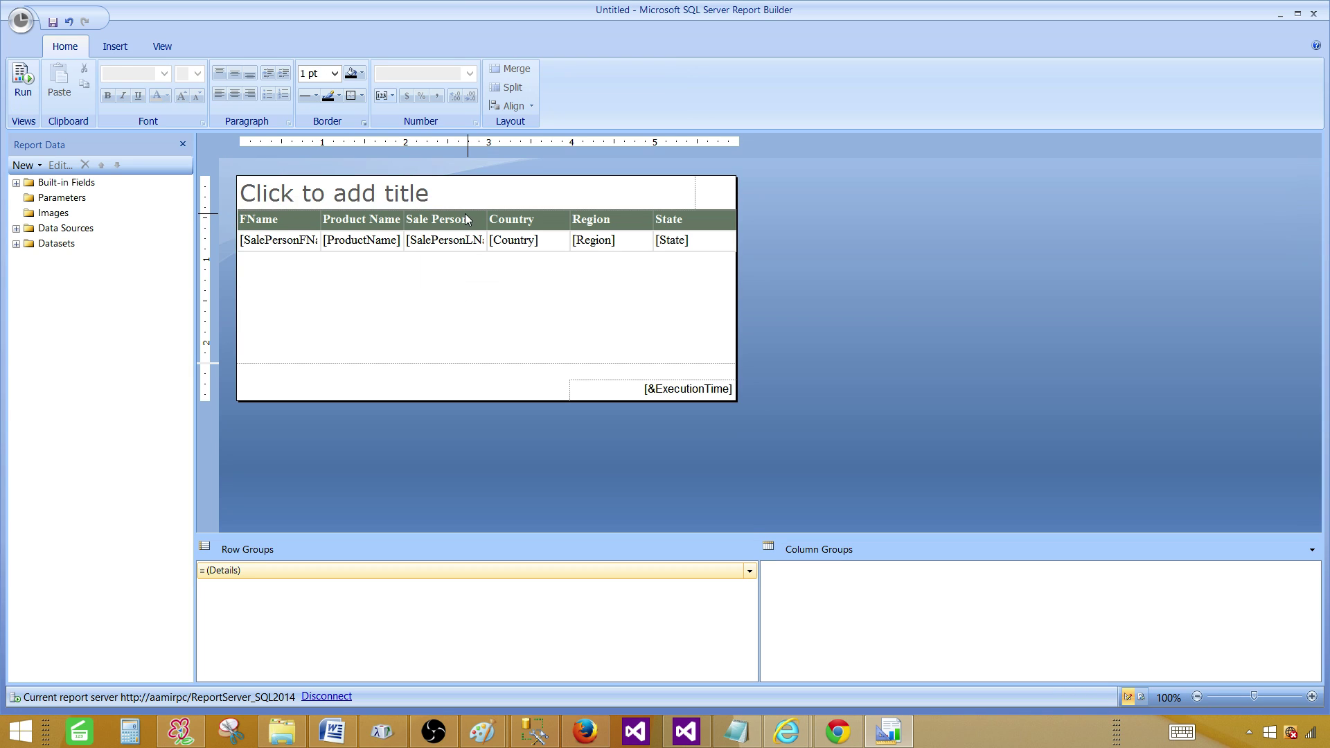
- Widen the Sale Person LName and Product Name columns so their headers fit
click(487, 219)
drag(487, 202, 515, 202)
click(677, 311)
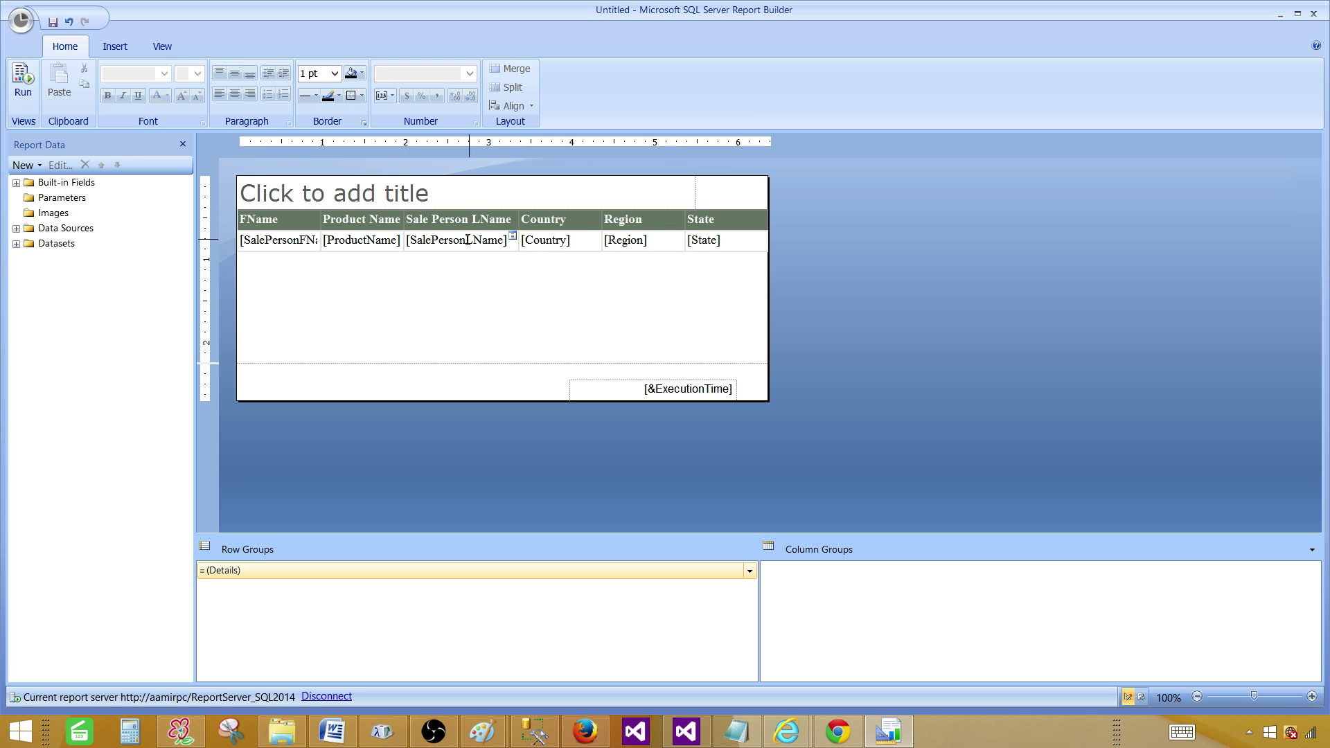
click(405, 216)
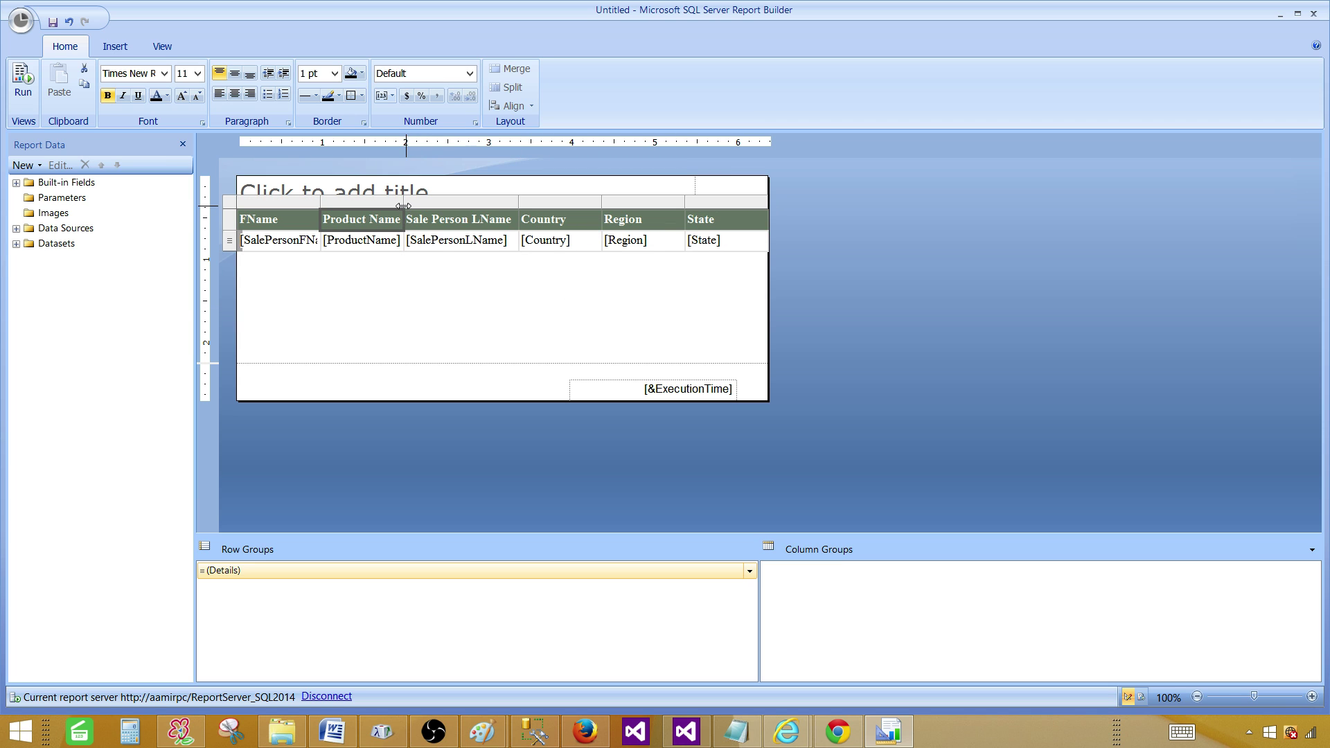
drag(404, 201, 412, 204)
click(575, 304)
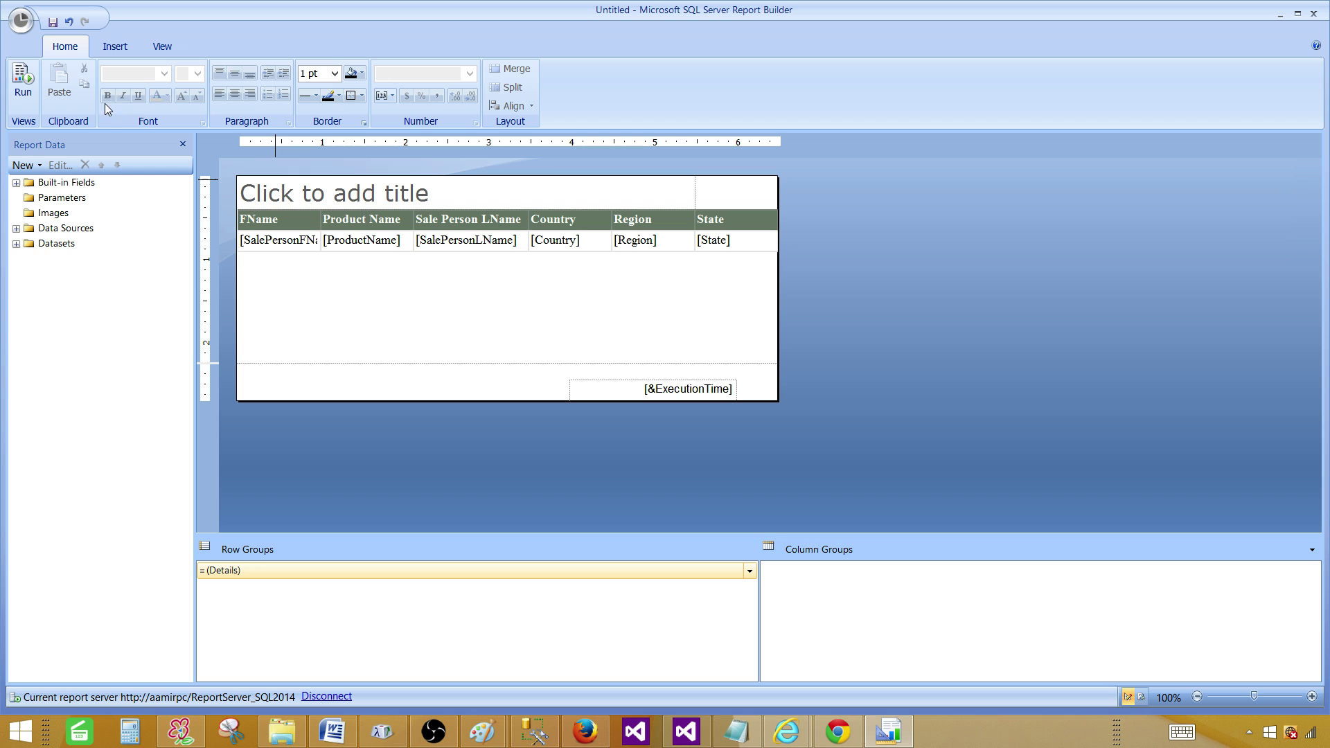
click(277, 219)
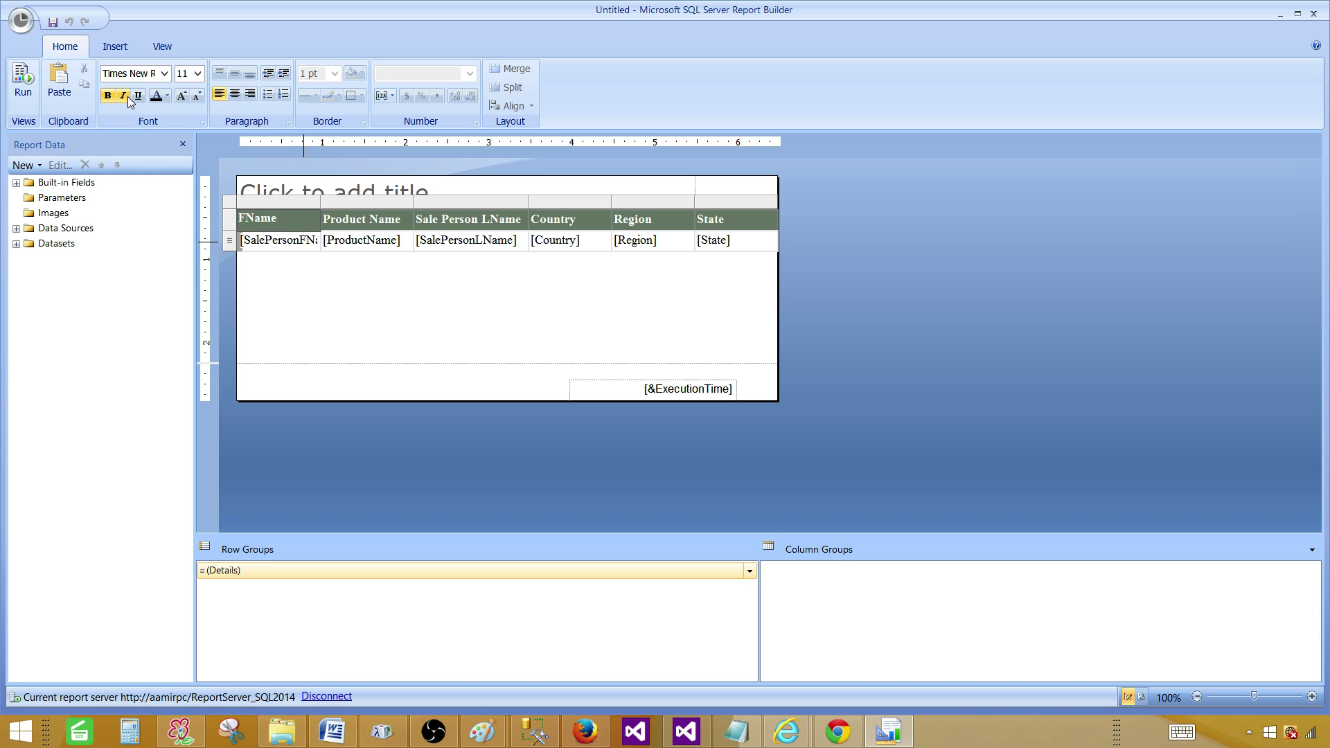
click(338, 299)
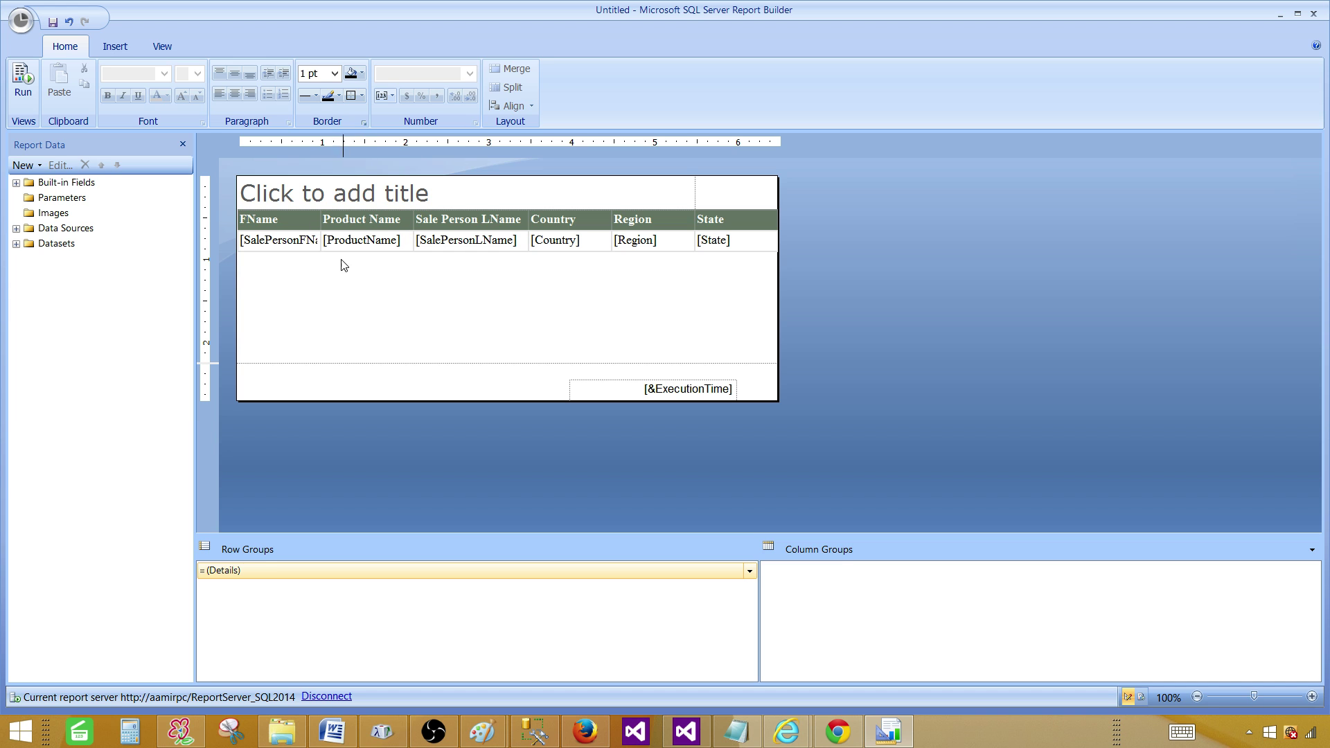
click(23, 83)
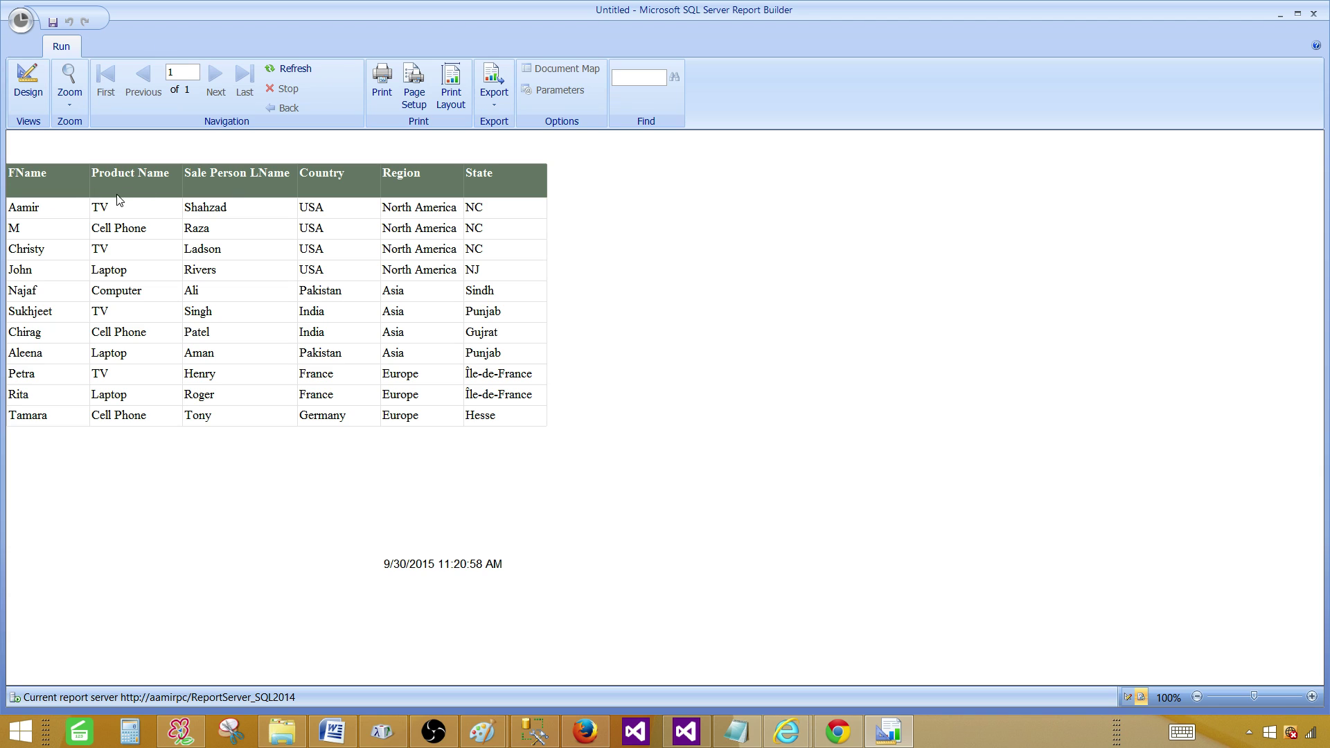
click(12, 85)
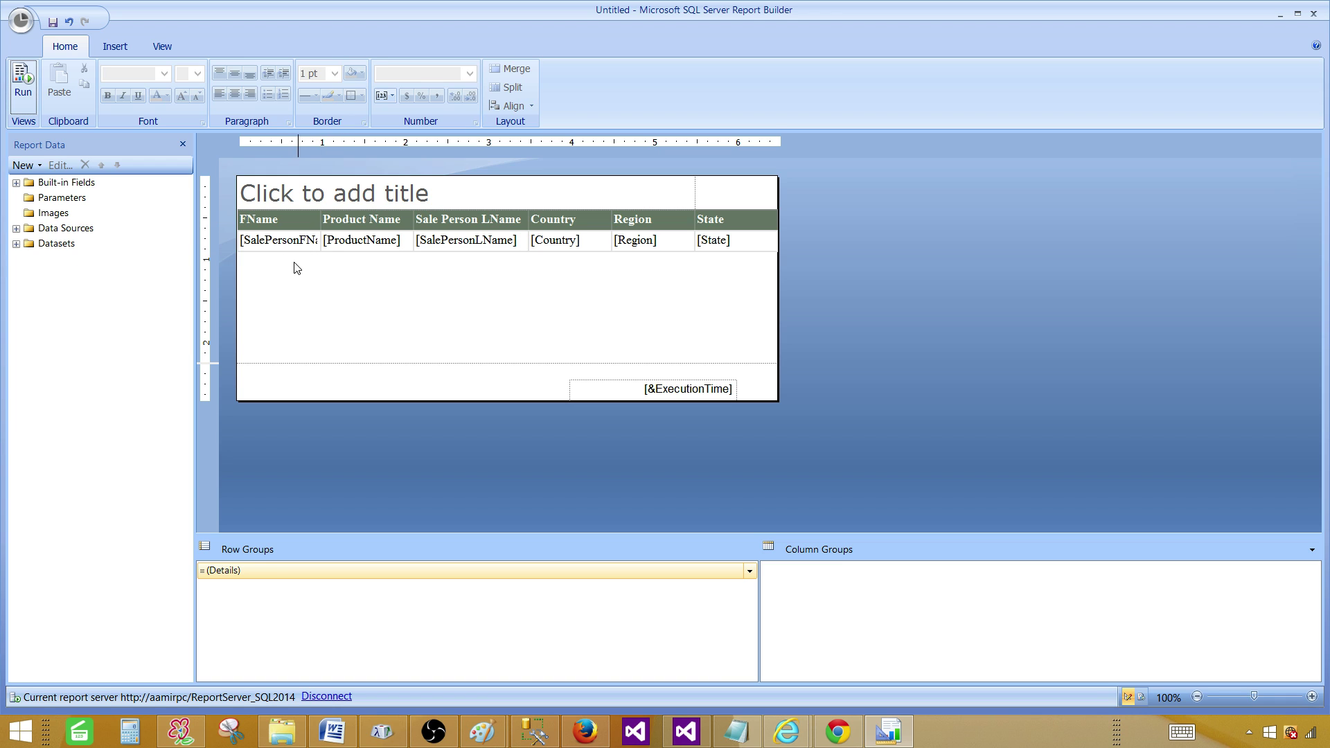
- Open DataSet1's properties and rename the dataset DSET_Sales
click(16, 243)
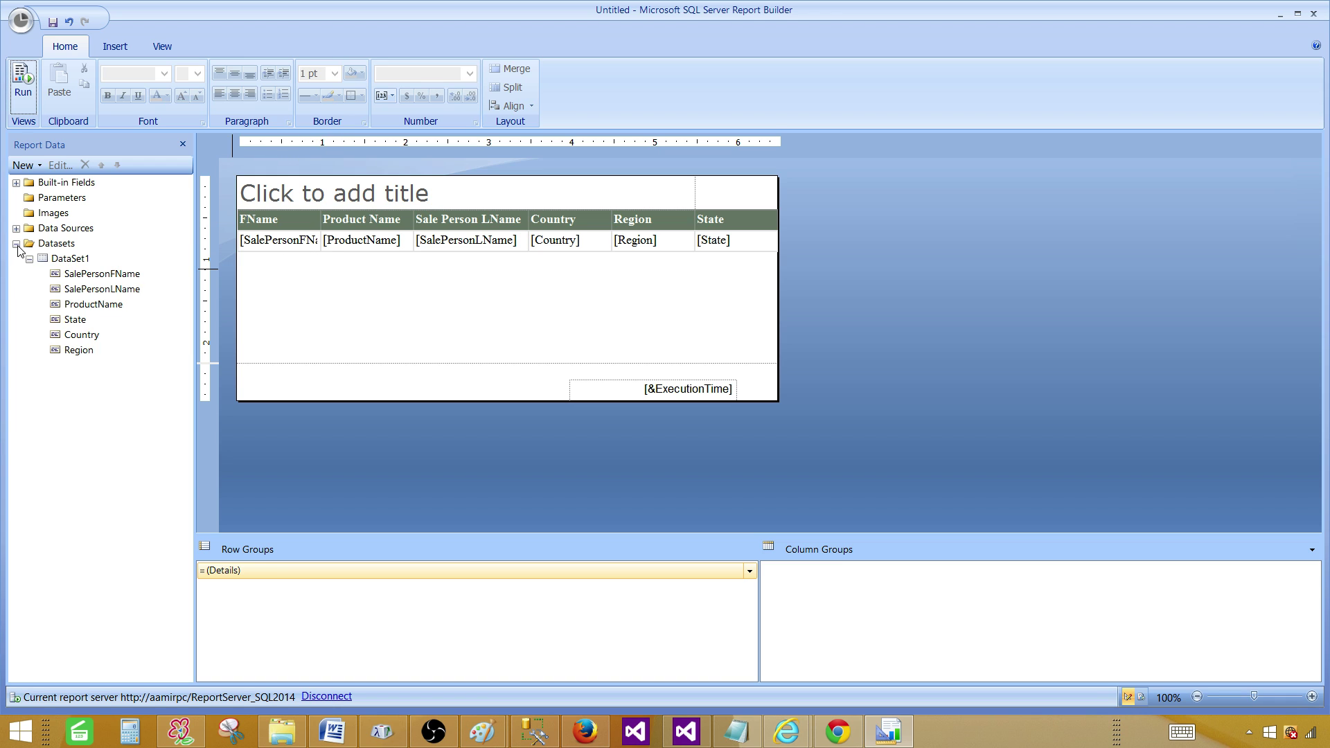
right_click(79, 261)
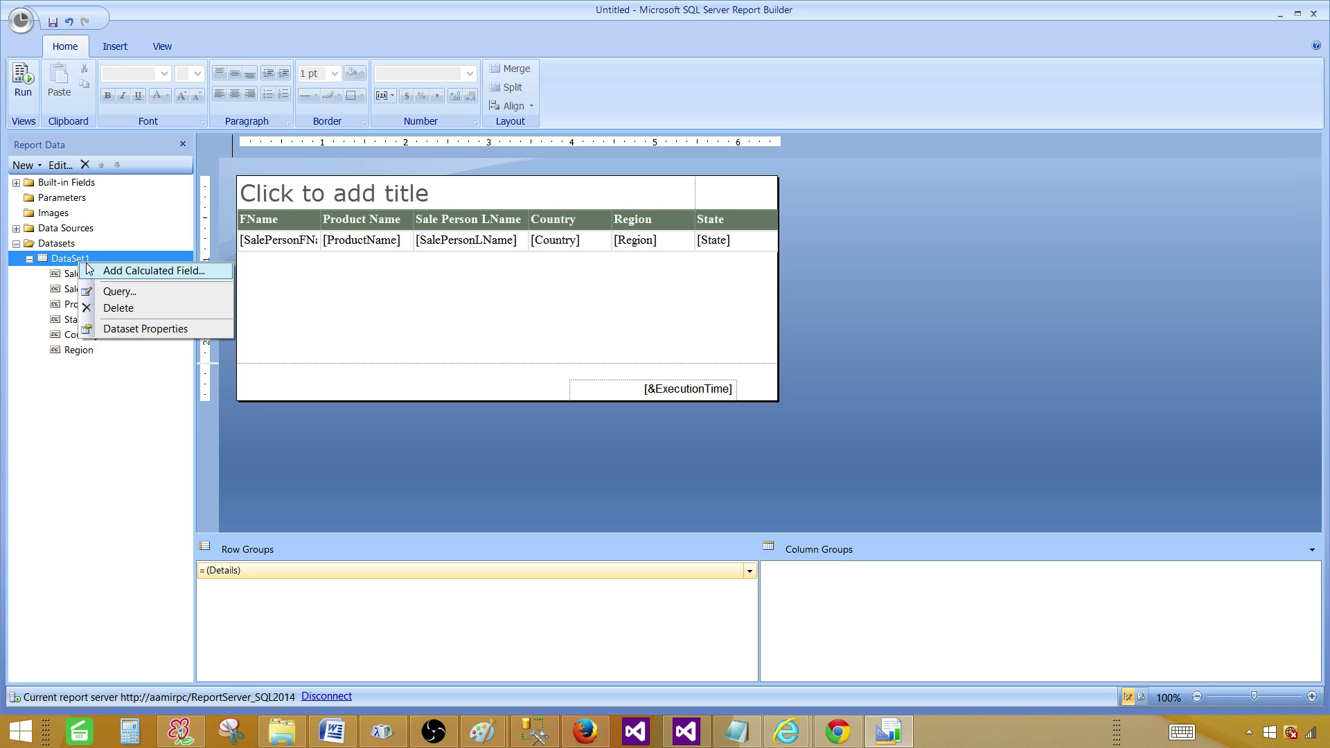
click(25, 307)
double_click(64, 258)
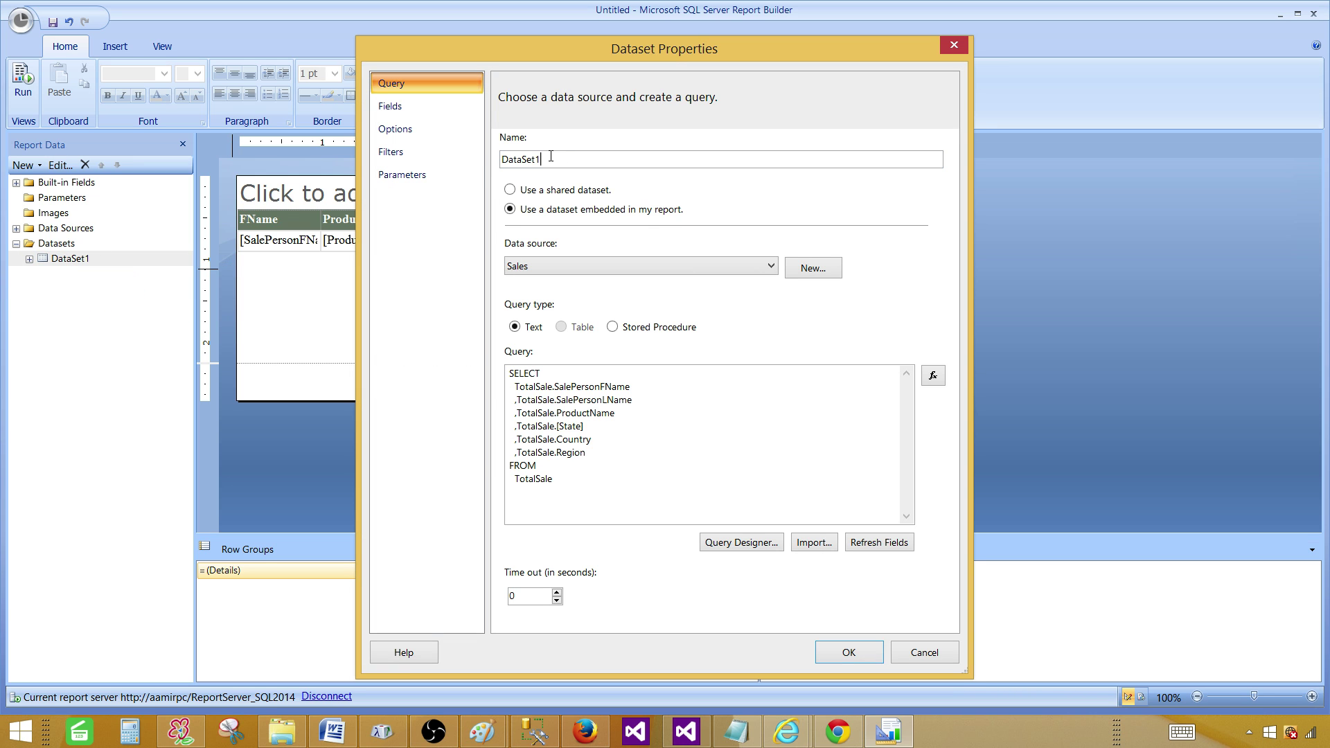
text(DS)
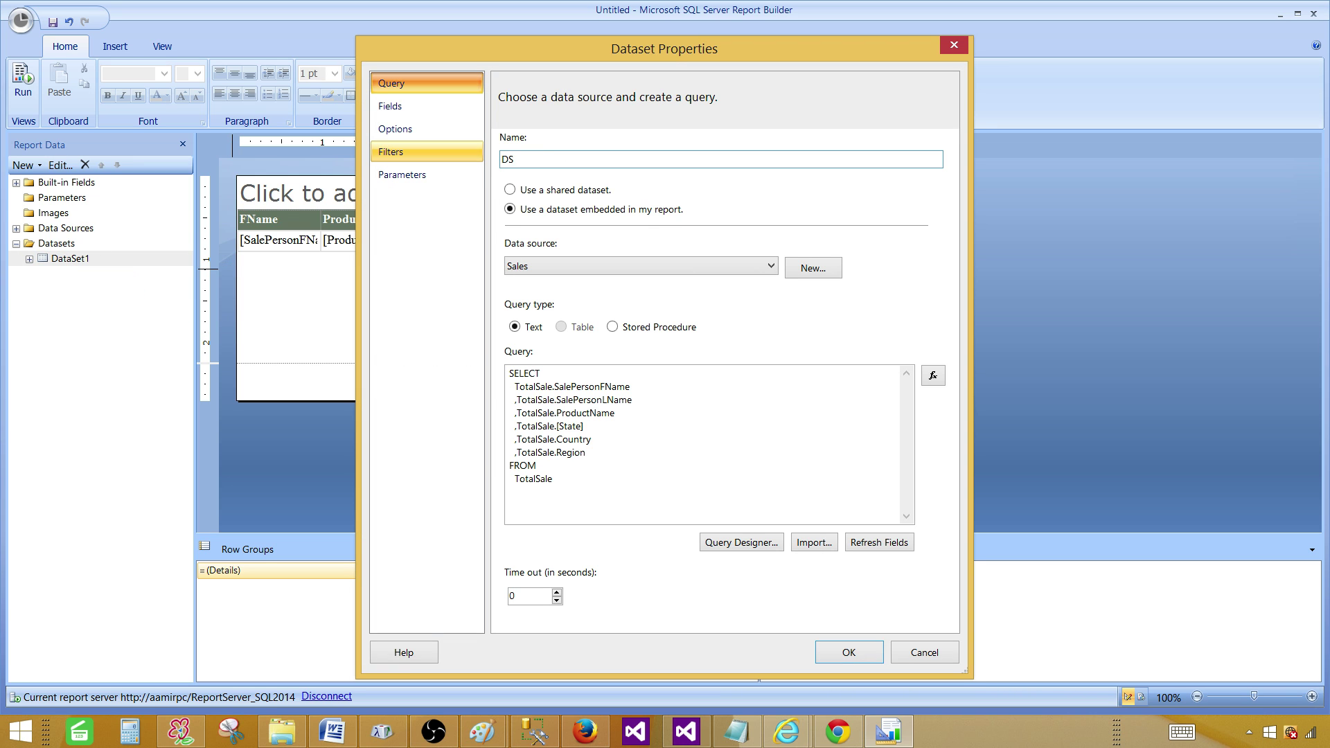
text(ET_Sales)
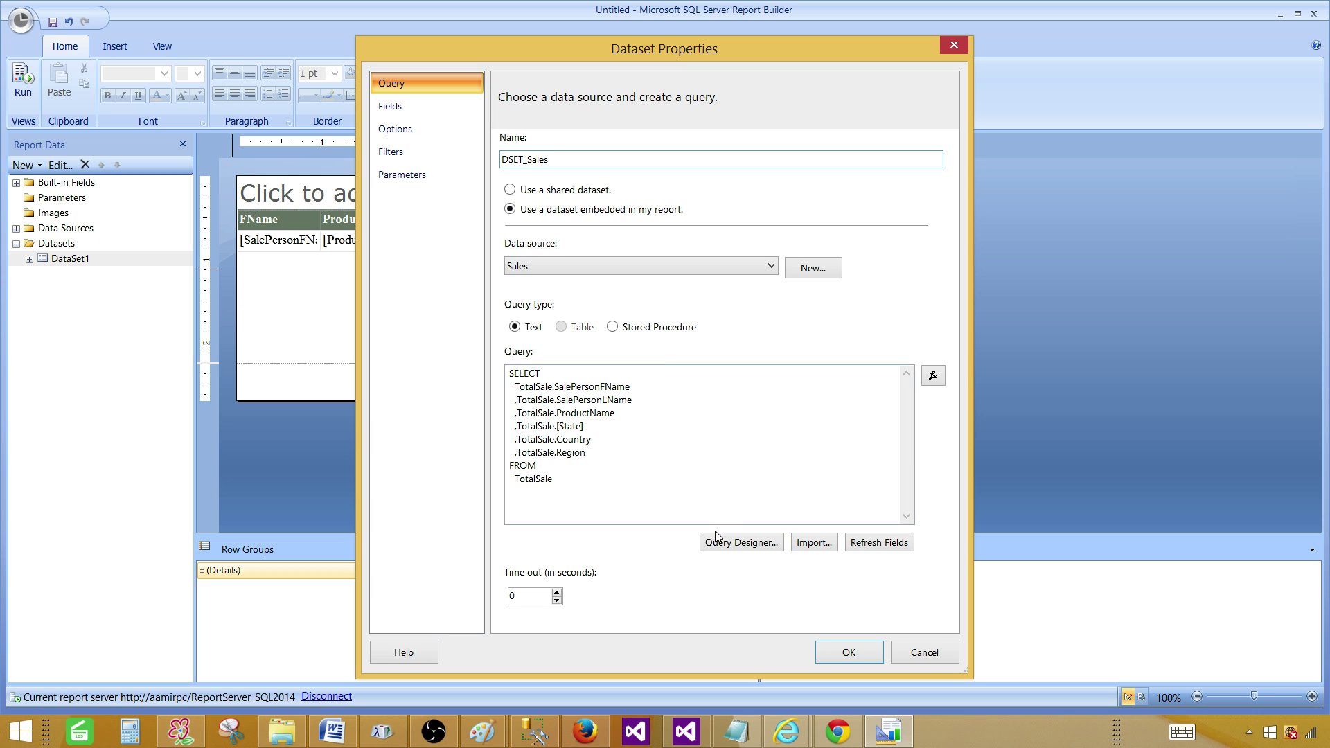
- Add ItemsSold from the TotalSale table to the query in the visual designer
click(564, 459)
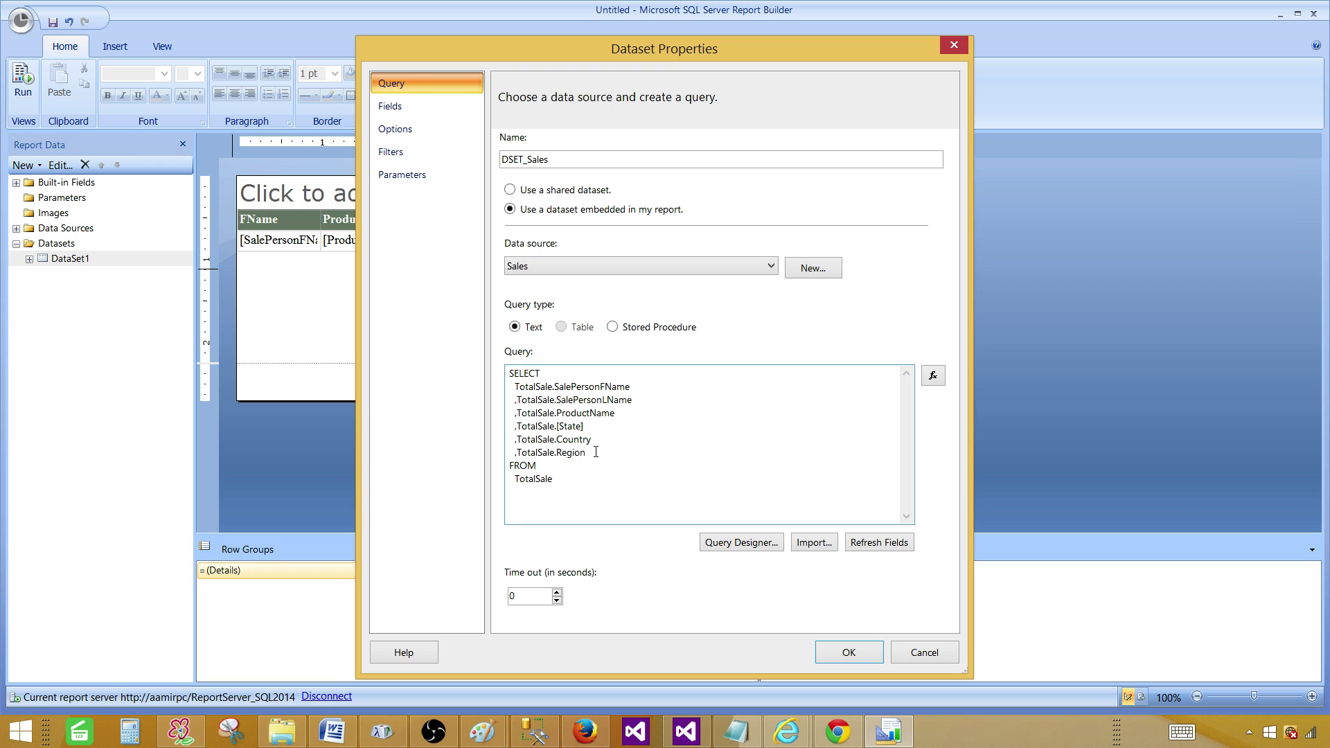
key(Return)
click(748, 546)
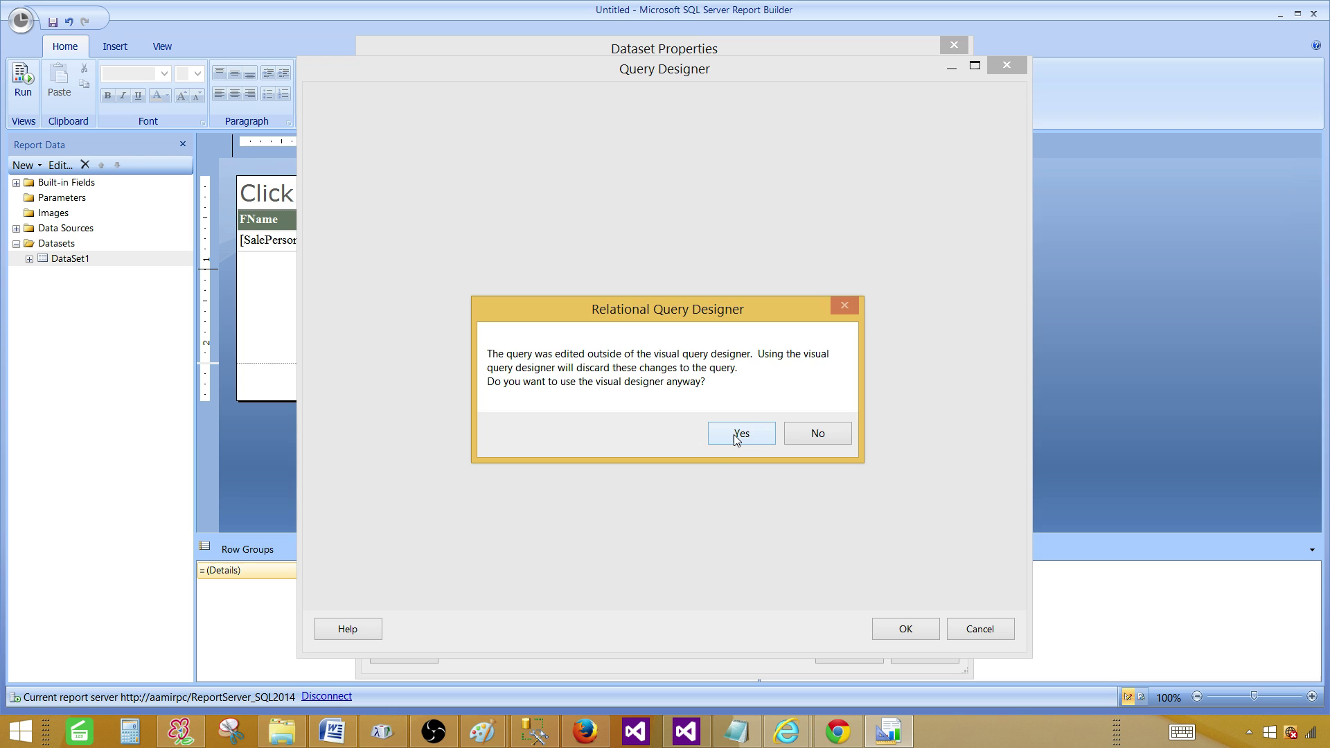
click(737, 439)
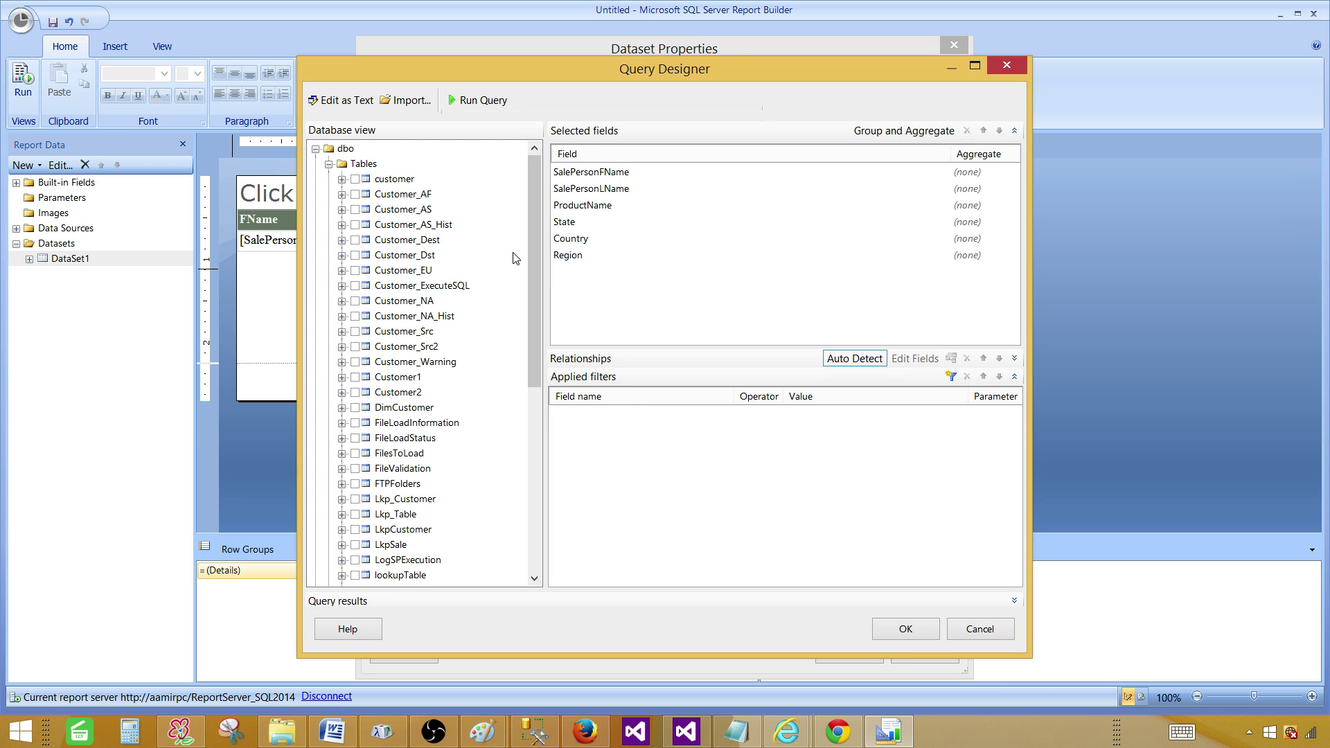
drag(532, 227, 531, 434)
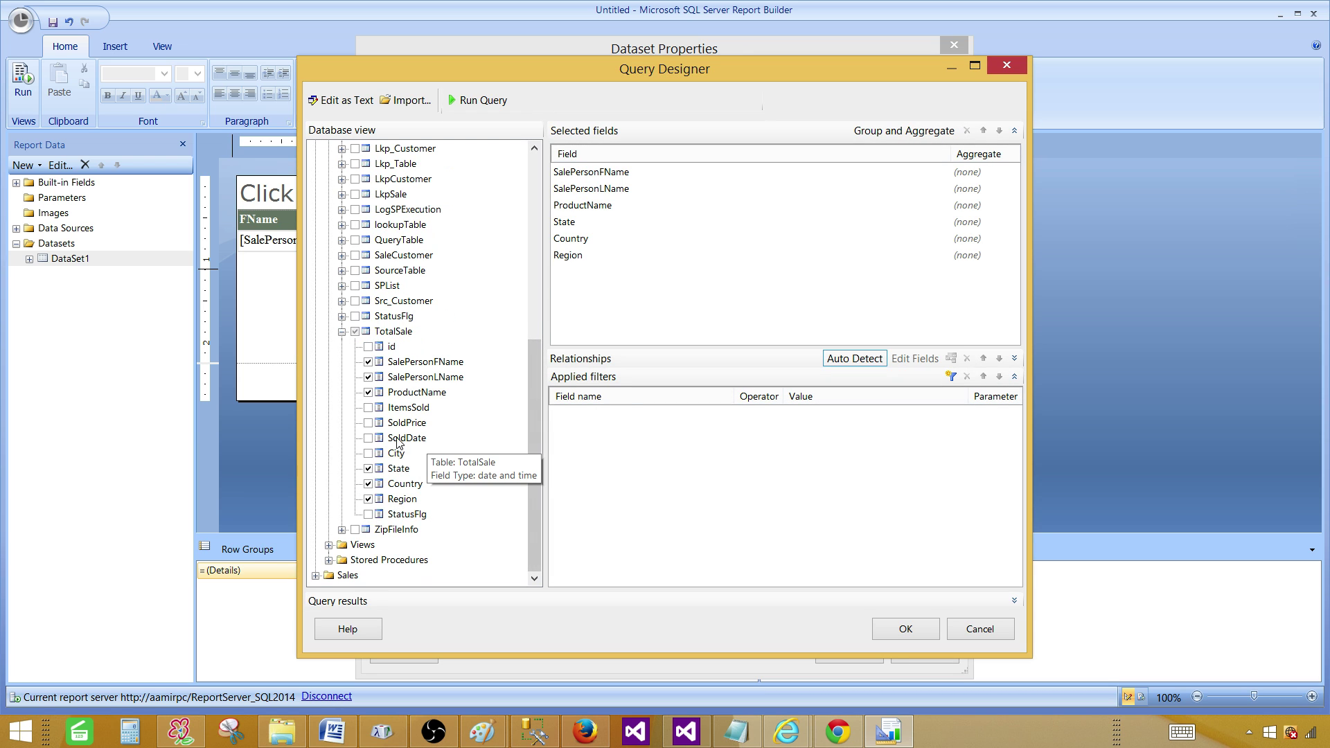
click(368, 408)
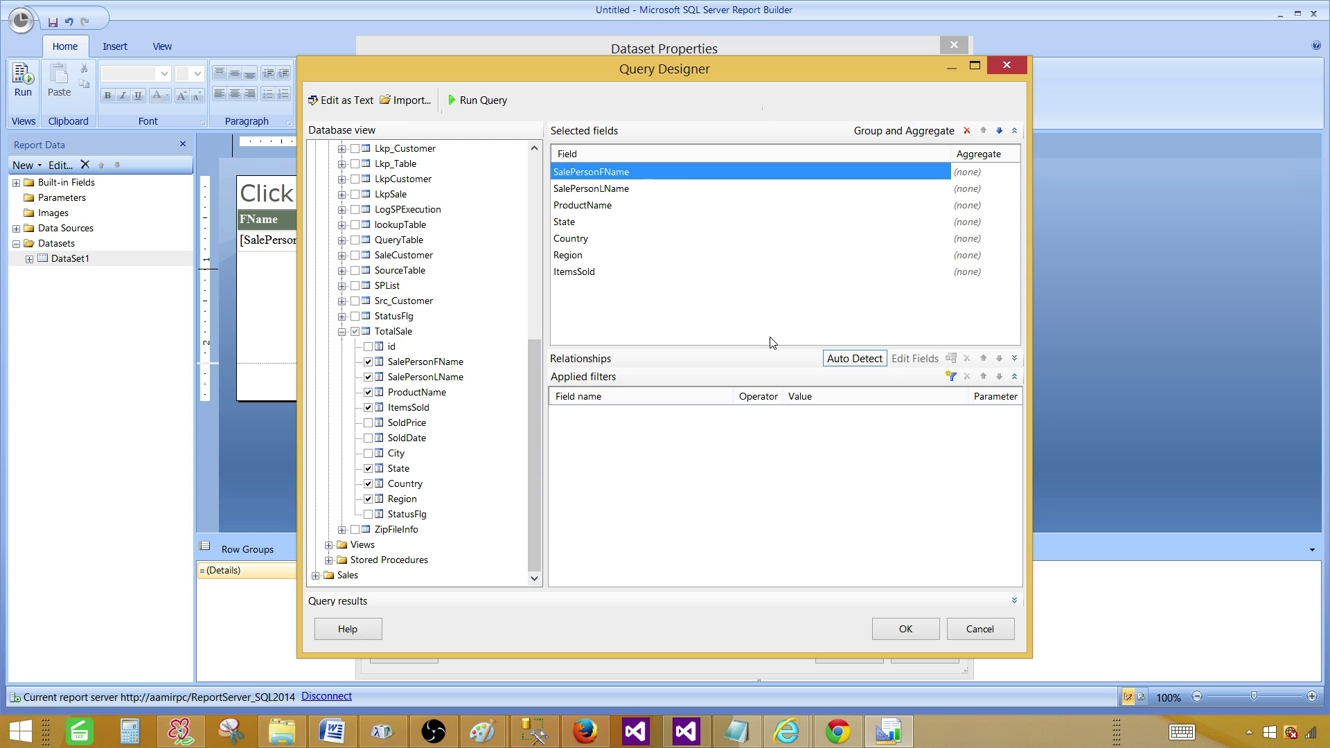
click(908, 629)
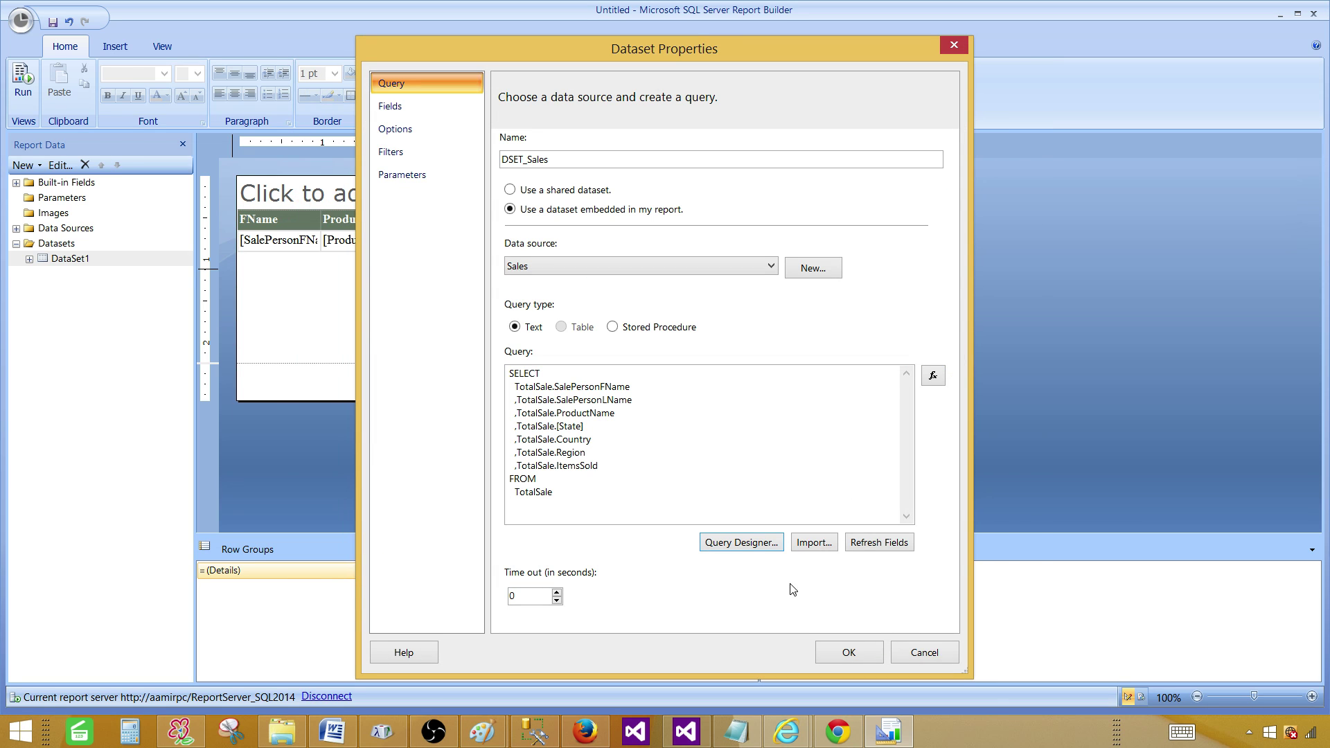
- Save DSET_Sales, then drag ItemsSold into the table after Sale Person LName
click(397, 110)
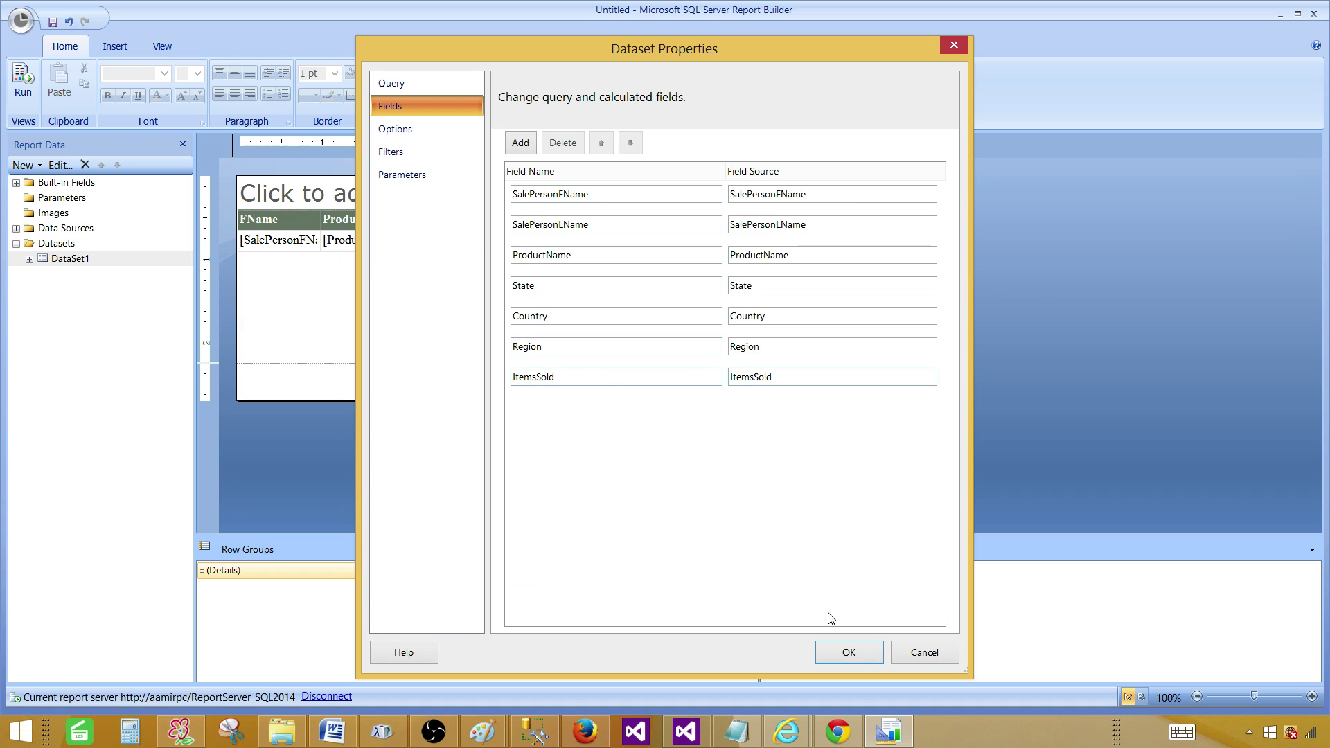
click(841, 653)
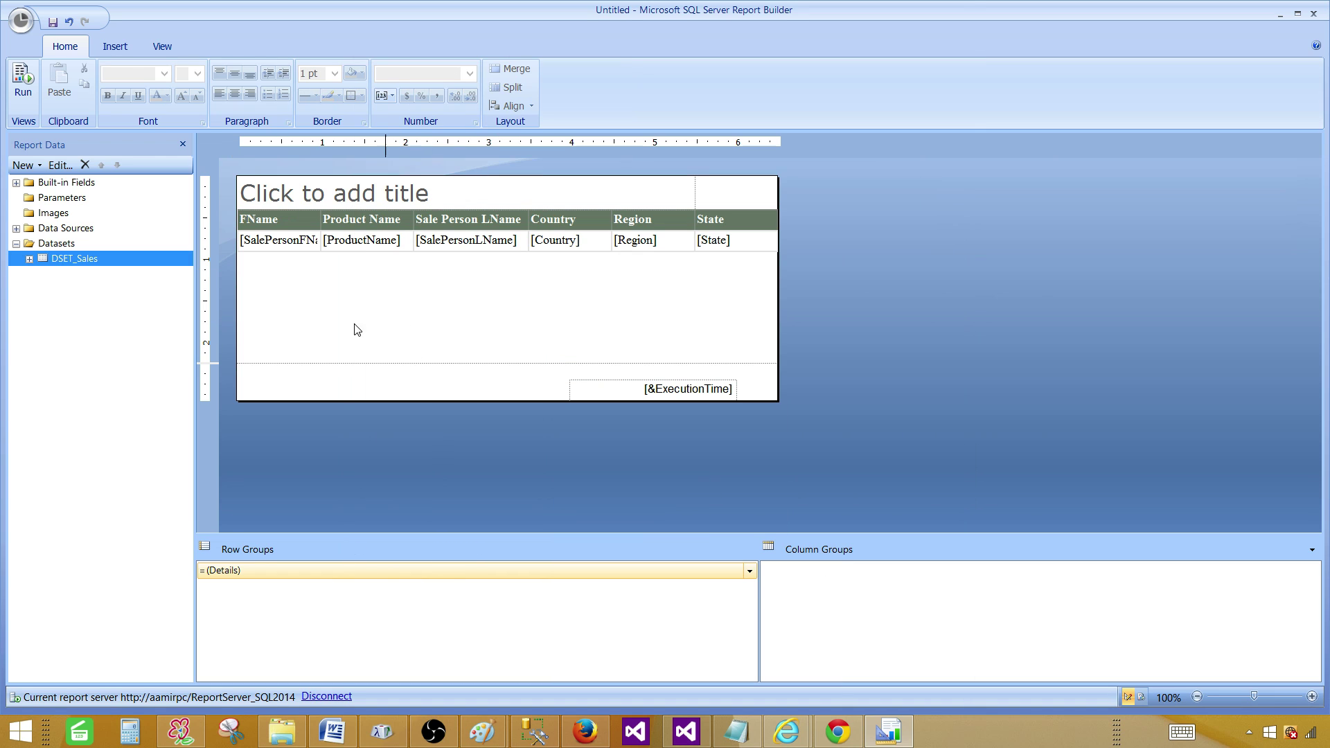
click(29, 260)
drag(99, 369, 530, 239)
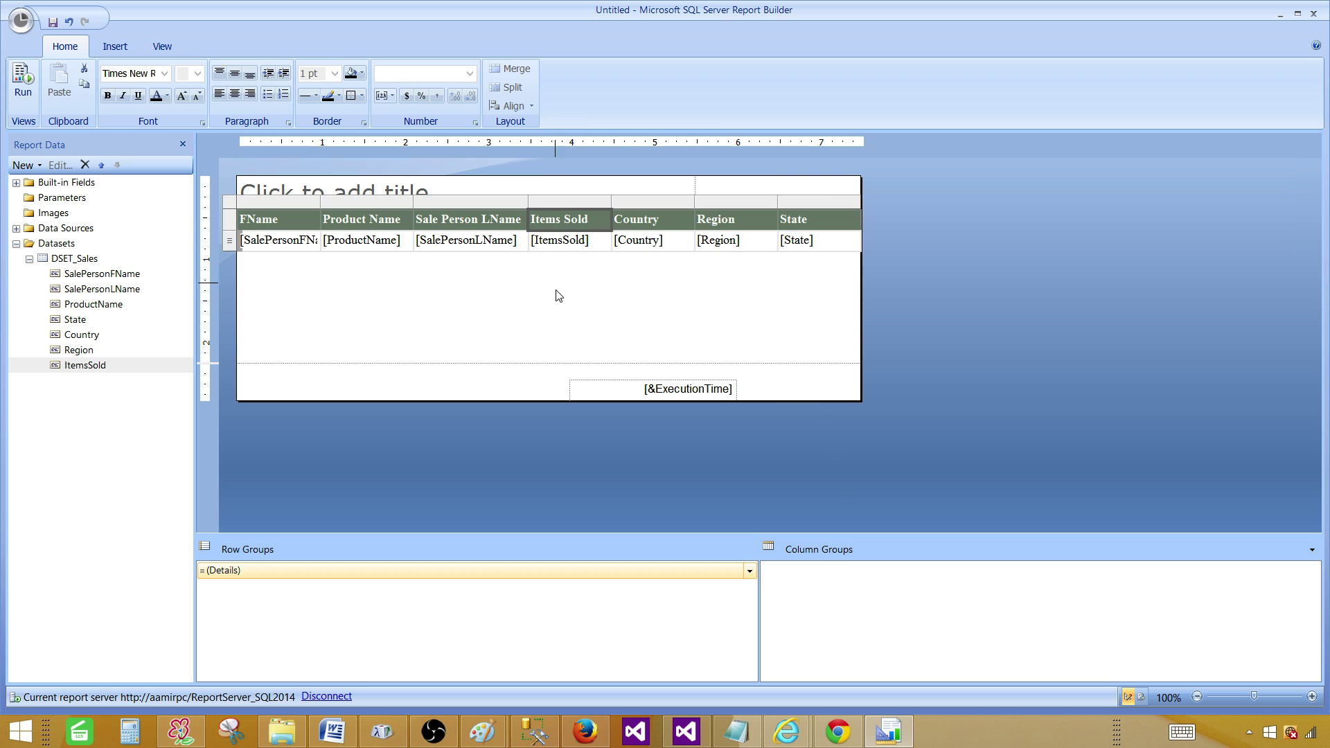
- Preview the Items Sold column, then make the header row italic with orange font colour
click(23, 86)
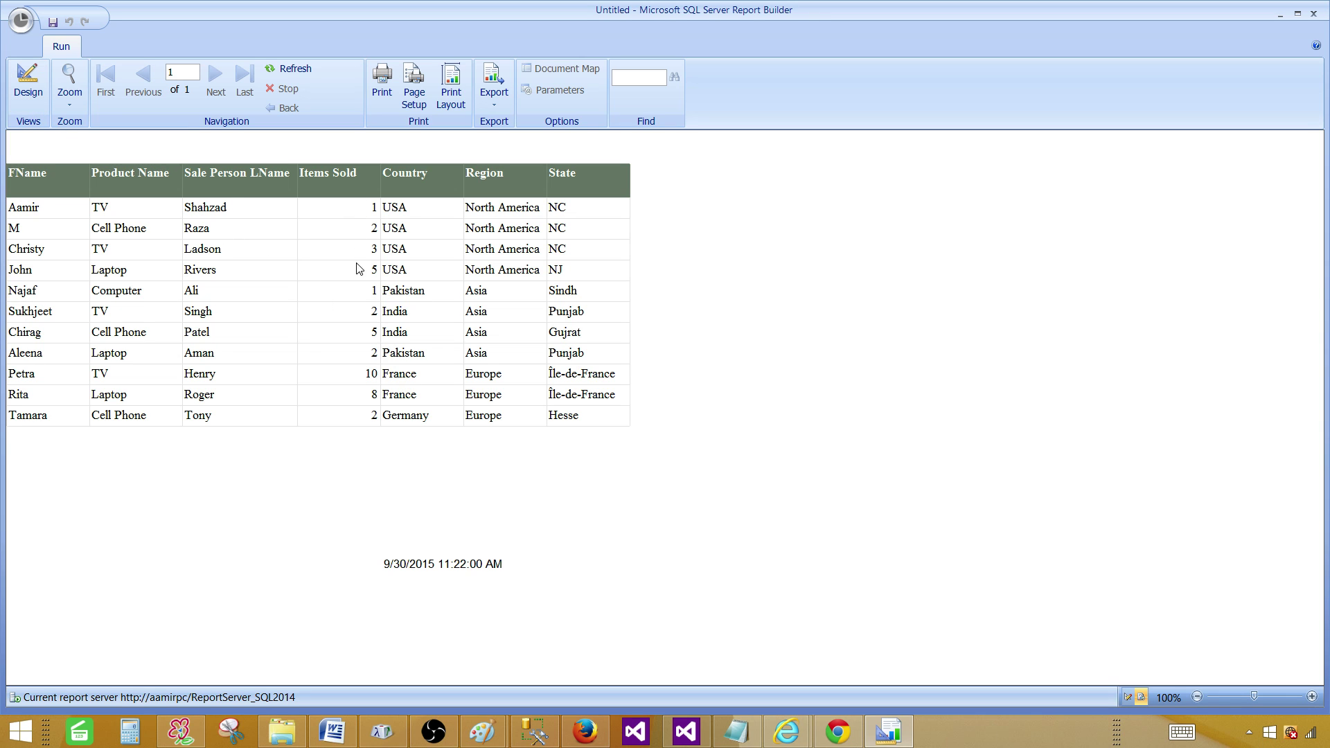
click(28, 81)
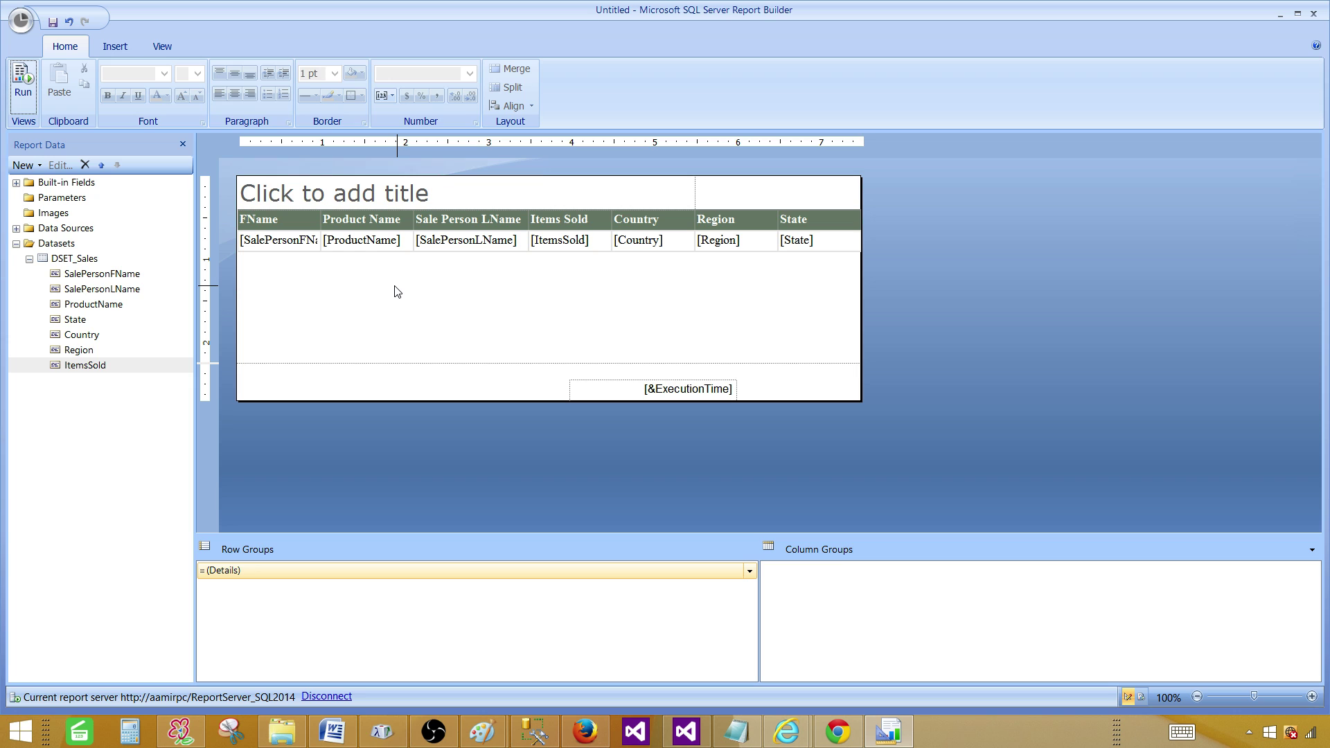
click(235, 225)
click(232, 223)
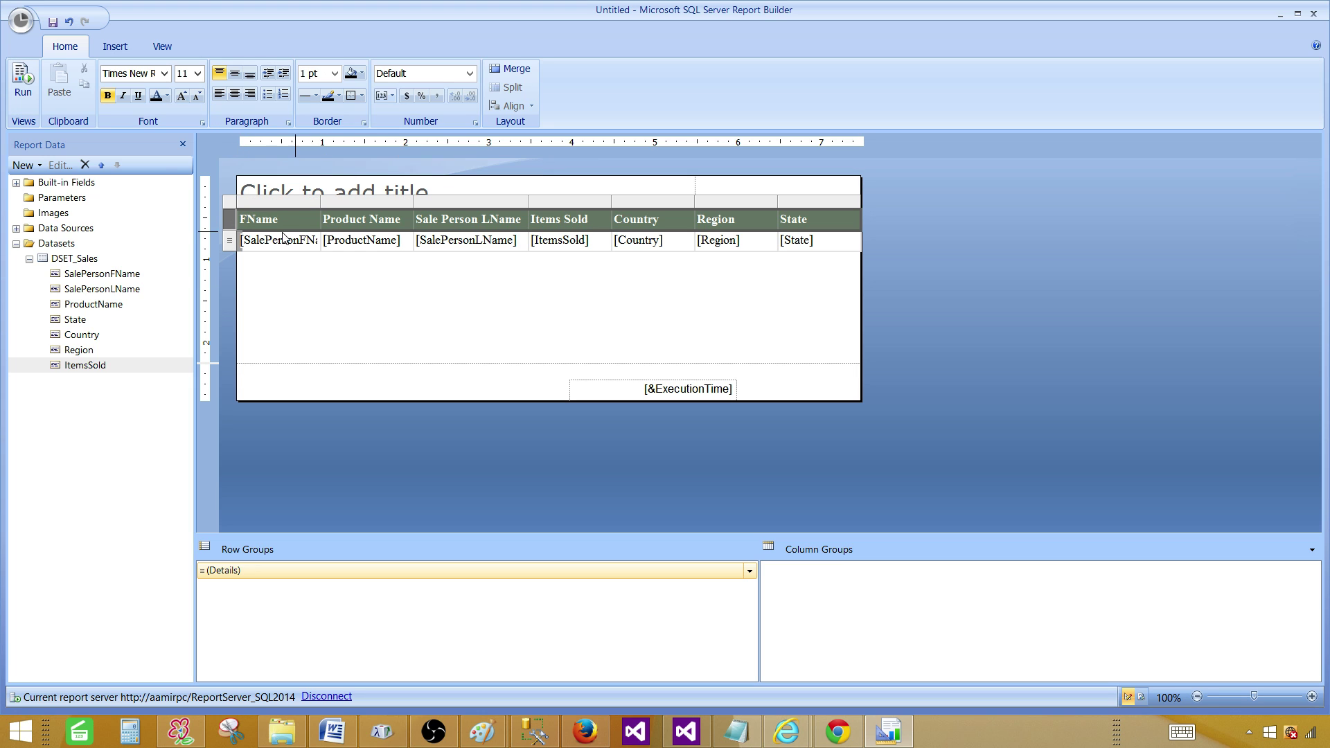
click(123, 97)
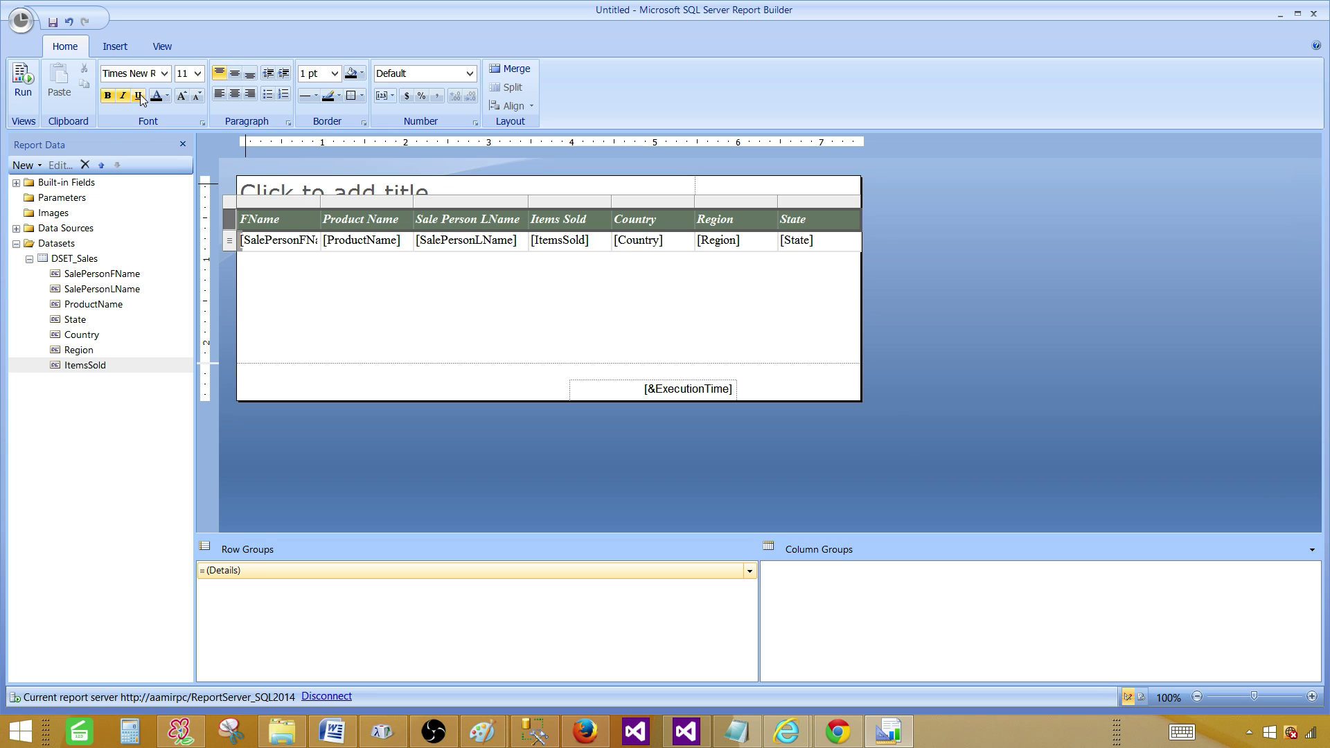
click(167, 96)
click(174, 147)
click(366, 298)
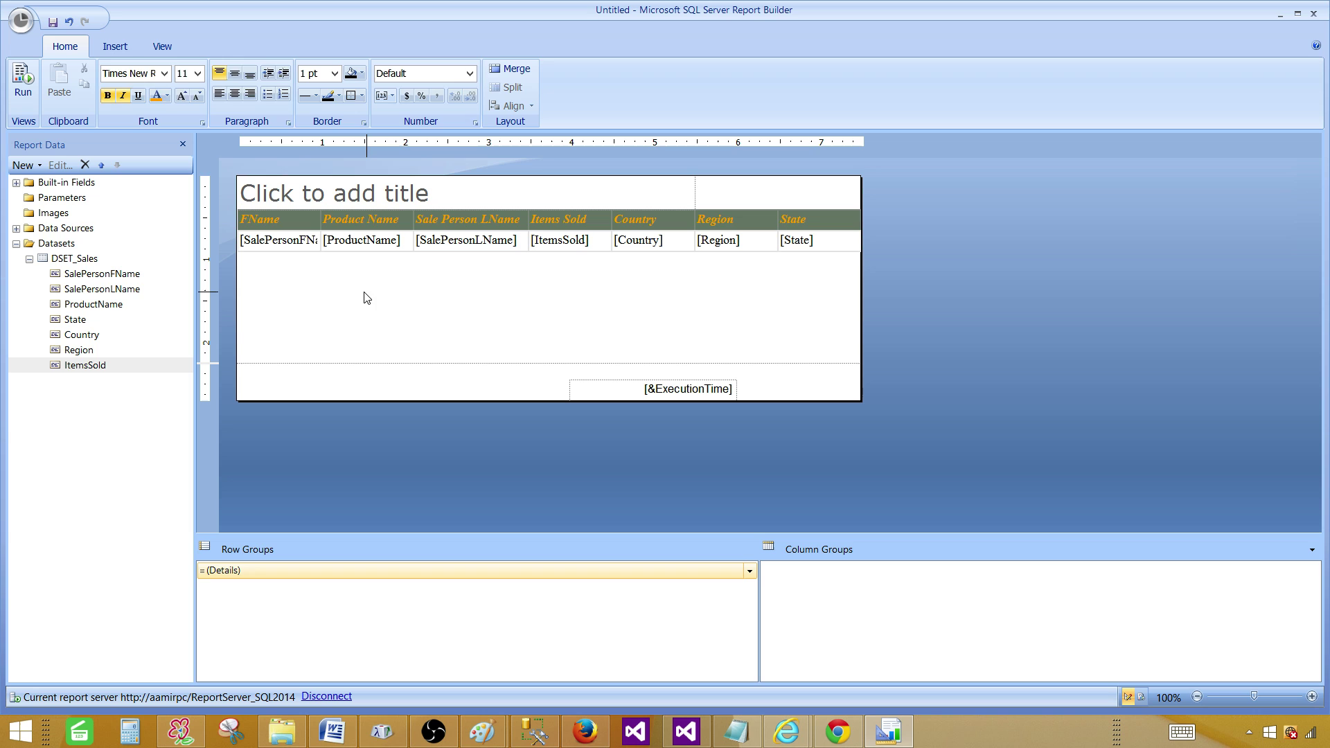
- Run the report to preview the table with the Items Sold column and orange italic headers
click(30, 88)
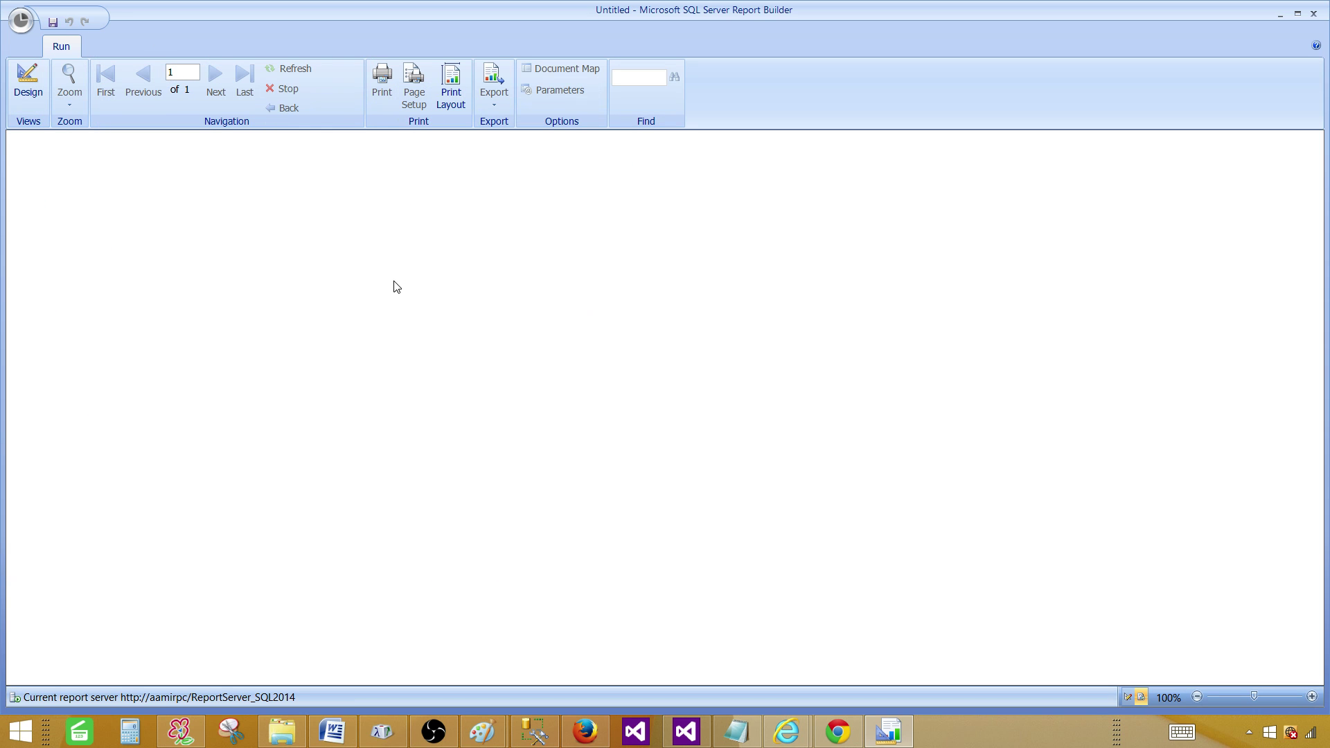